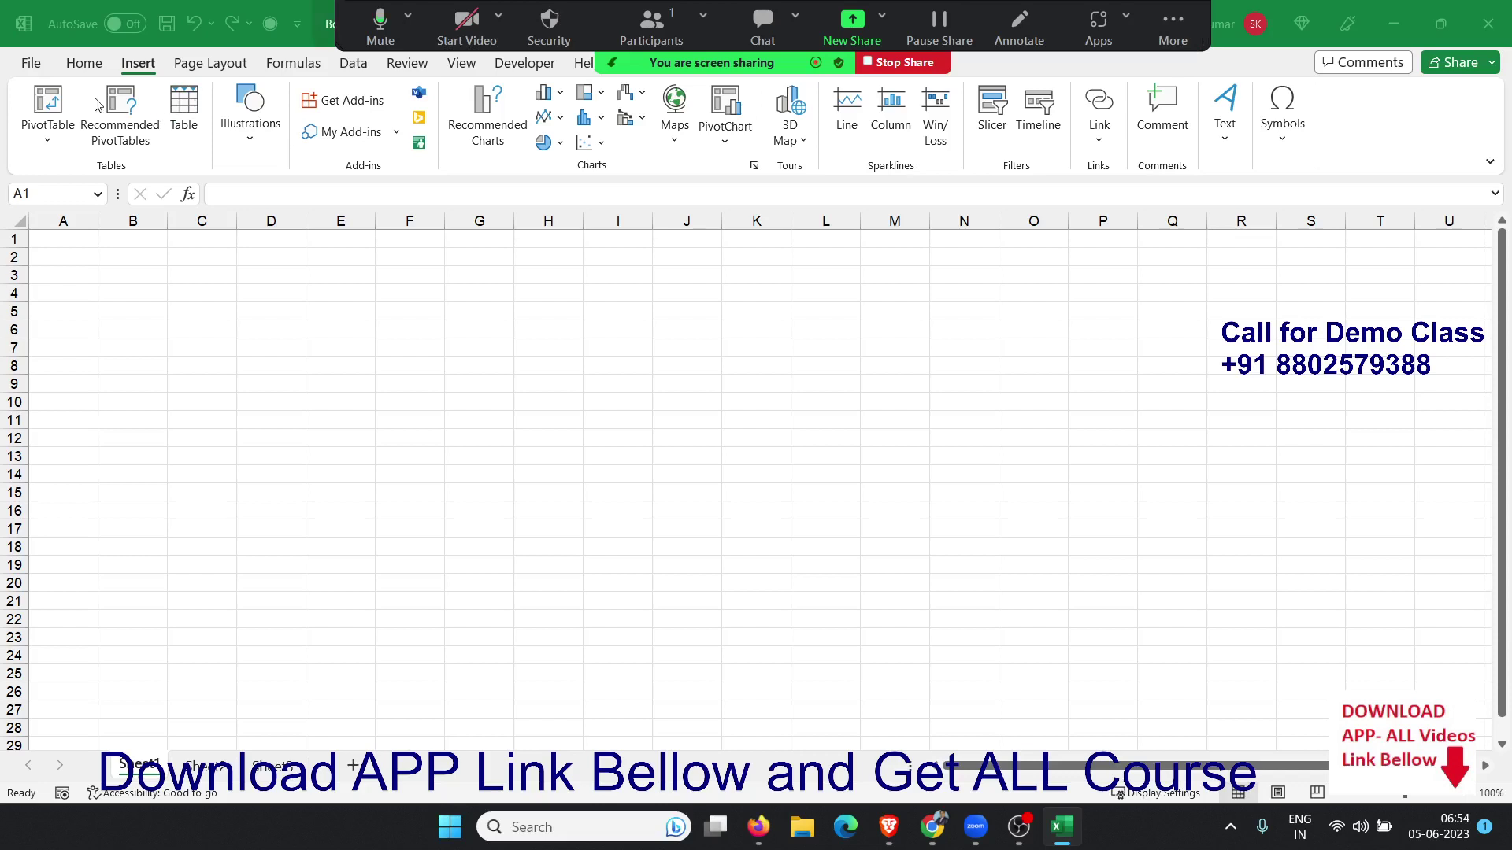
# Open the recent workbook PData
pyautogui.click(43, 72)
pyautogui.click(31, 63)
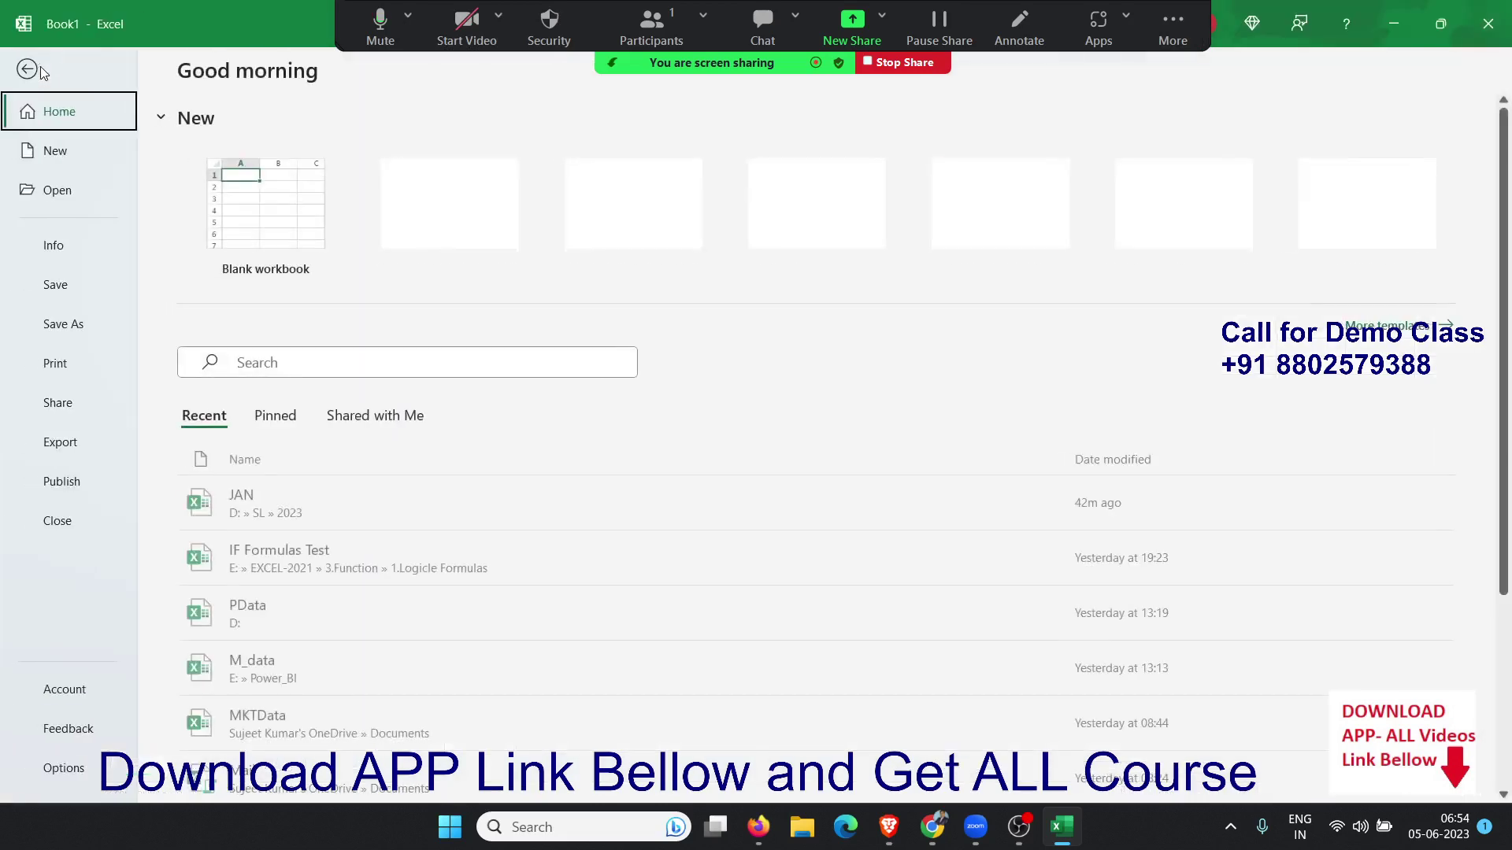
pyautogui.scroll(-3, 578, 433)
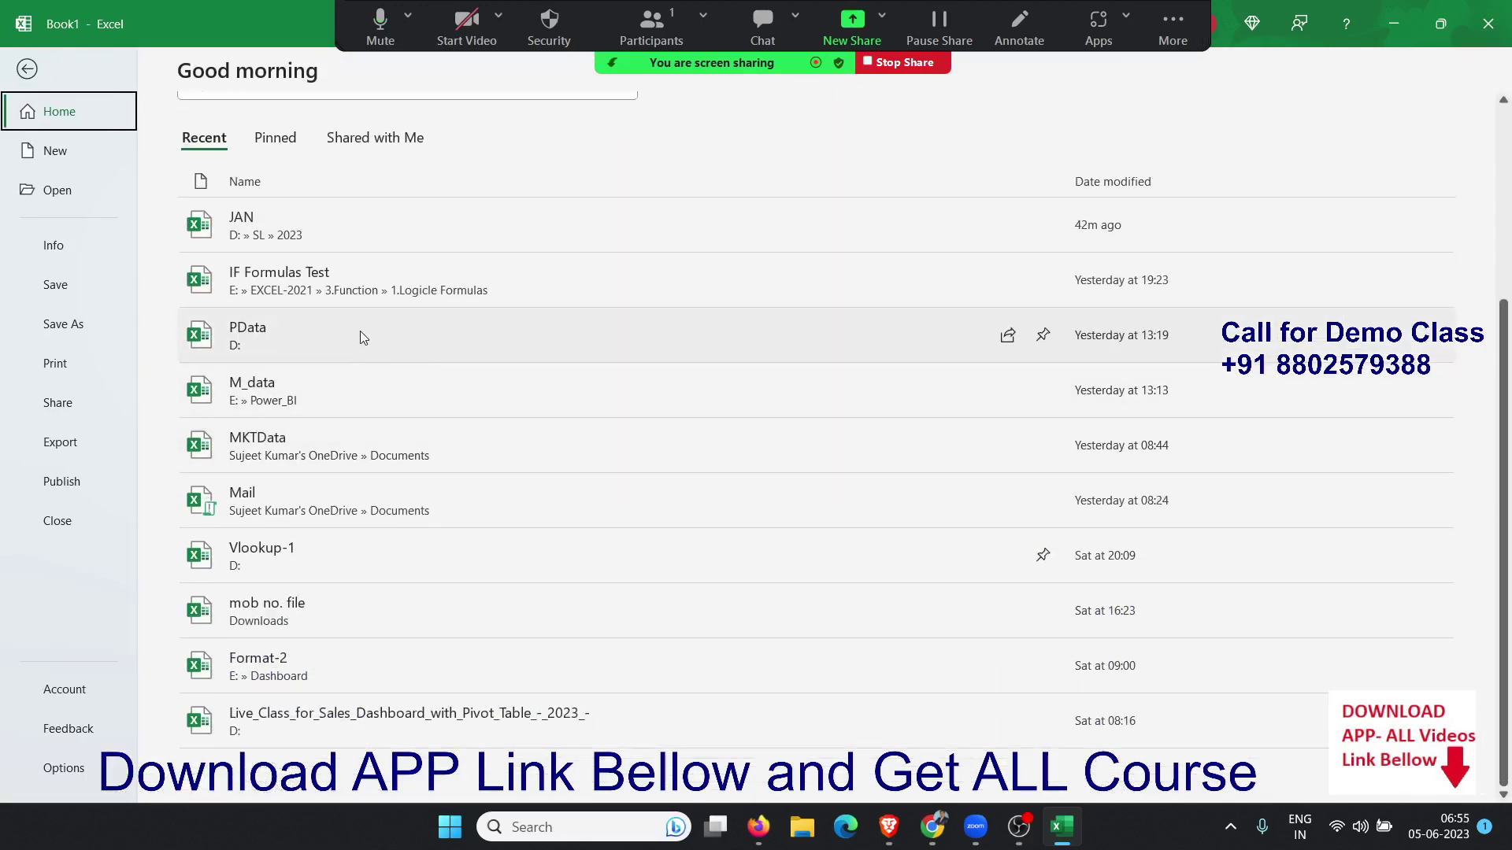
pyautogui.click(347, 337)
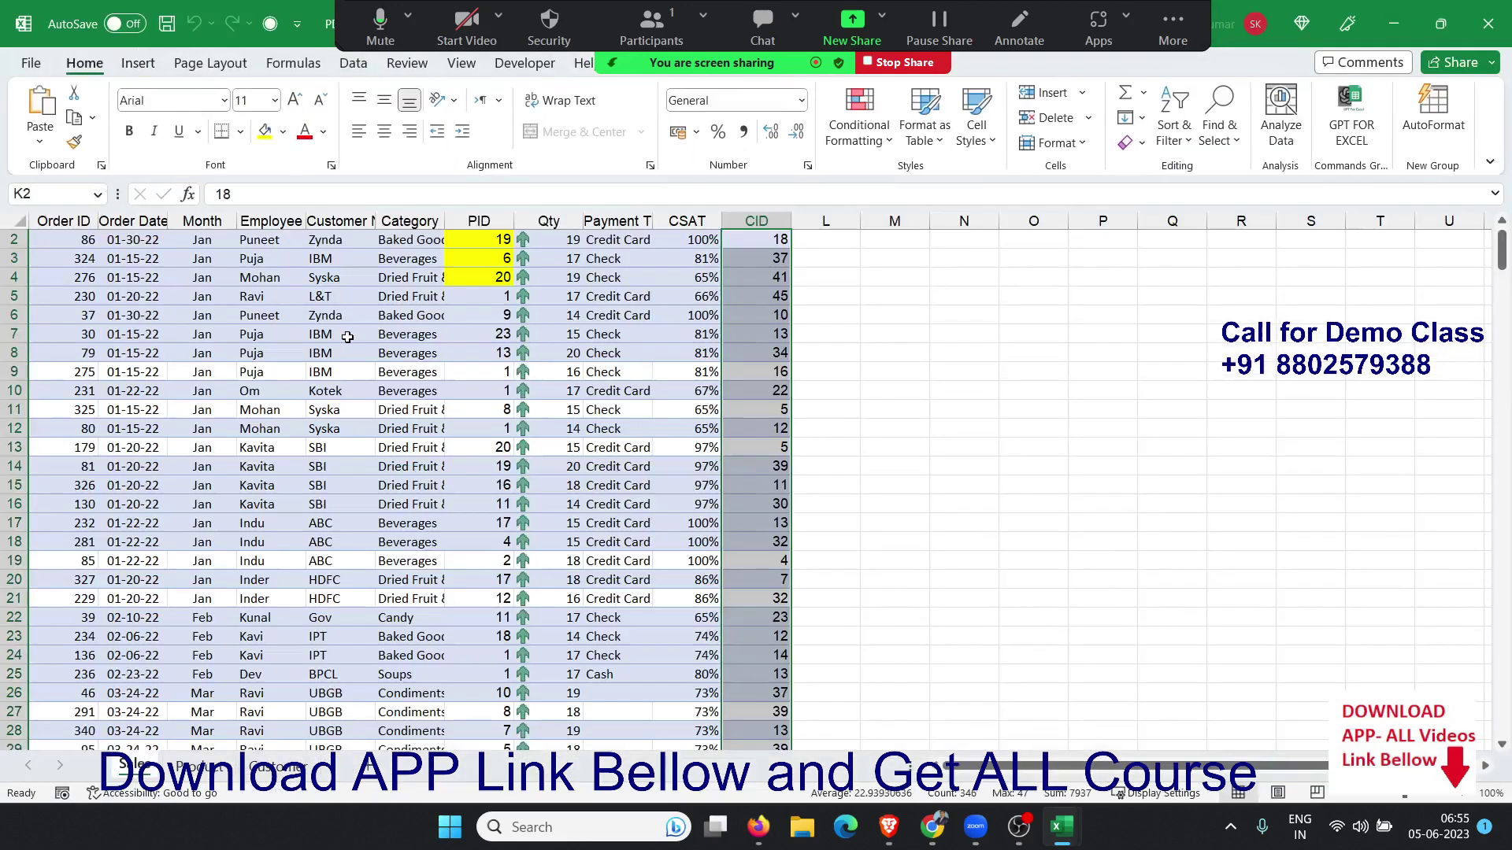
# Copy the complete sales data range A1:K347, including its header row
pyautogui.click(349, 316)
pyautogui.press('Up')
pyautogui.press('Up')
pyautogui.press('Up')
pyautogui.press('Up')
pyautogui.press('Up')
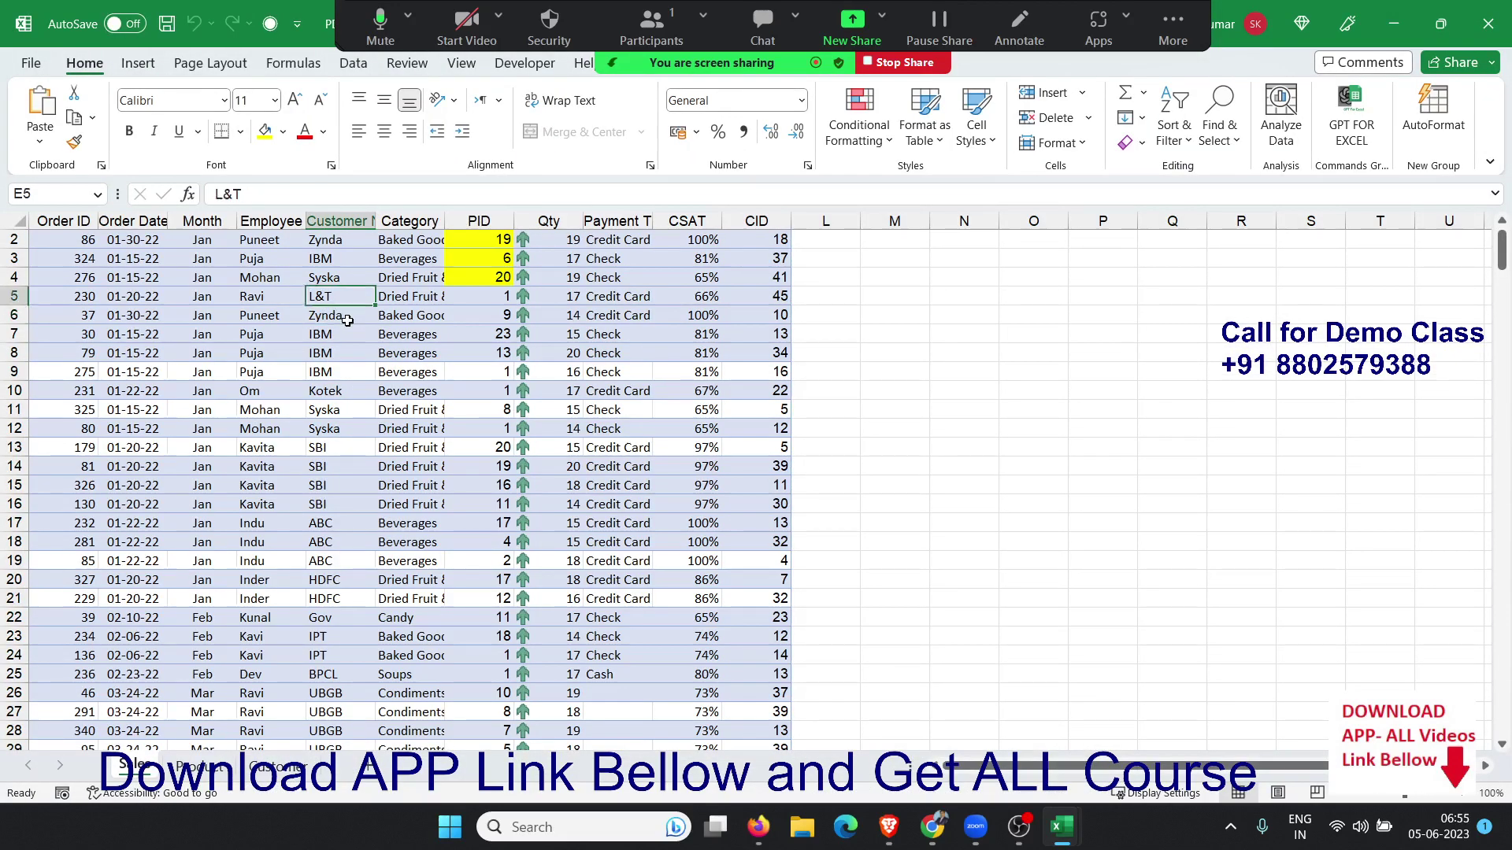
pyautogui.hotkey('ctrl', 'Home')
pyautogui.hotkey('ctrl', 'shift', 'Right')
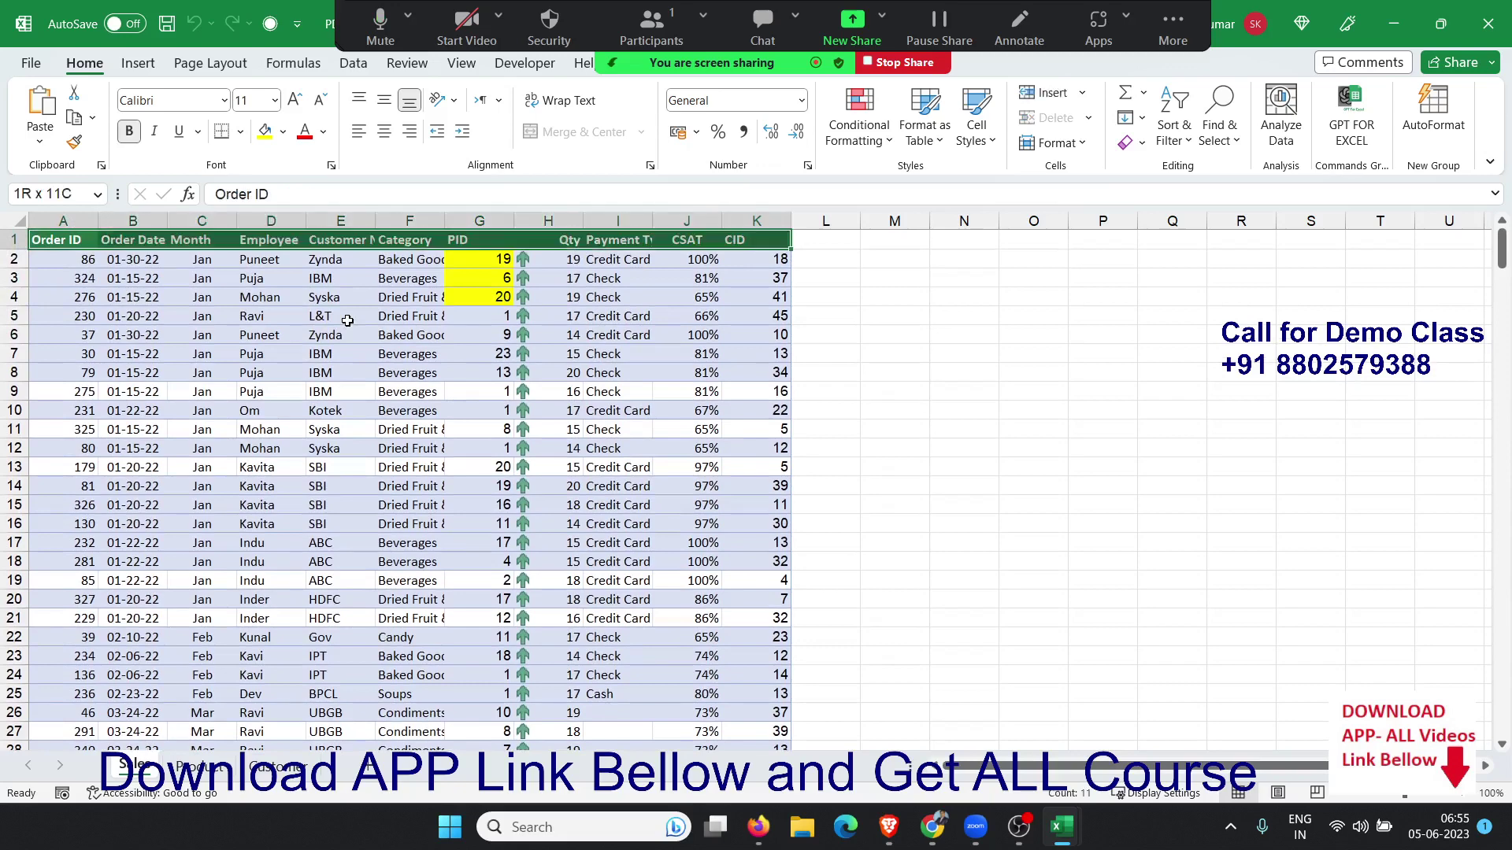
pyautogui.hotkey('ctrl', 'shift', 'Down')
pyautogui.hotkey('ctrl', 'c')
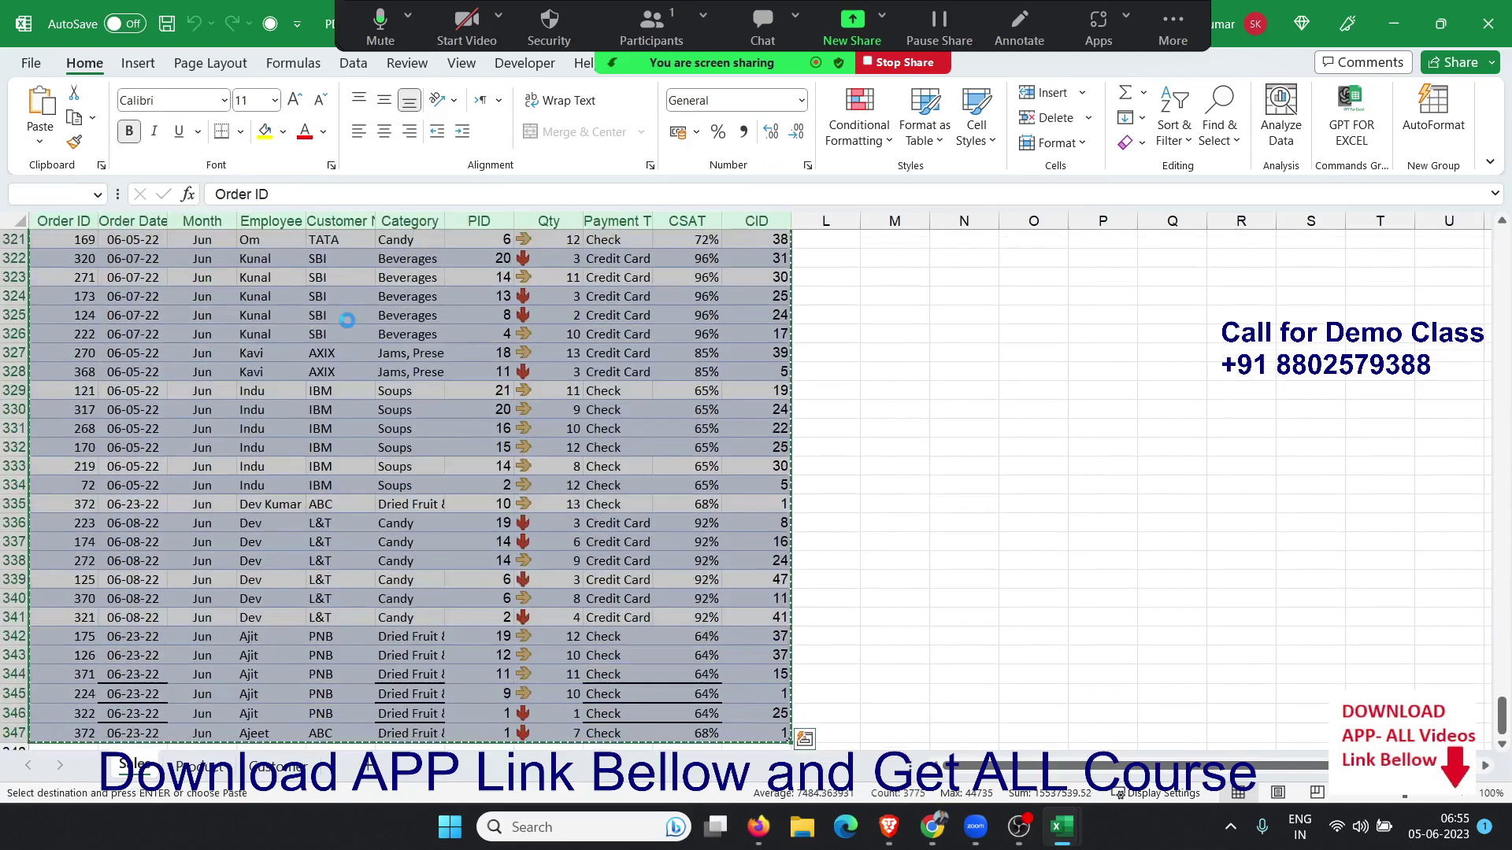
# Create a new blank workbook and paste the copied sales data as values only, starting at A1
pyautogui.hotkey('ctrl', 'n')
pyautogui.click(40, 140)
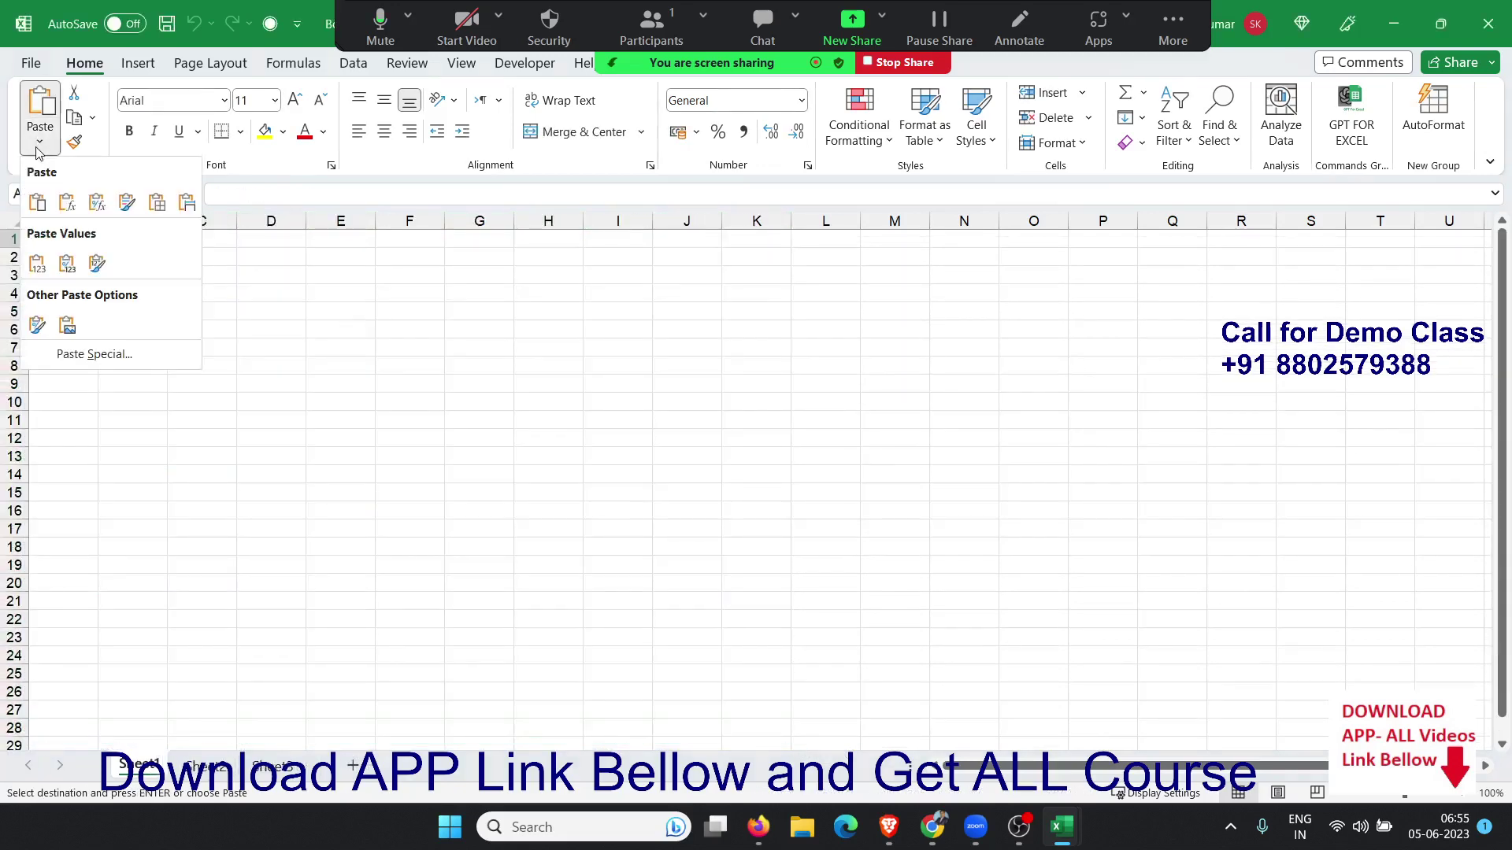
pyautogui.click(48, 272)
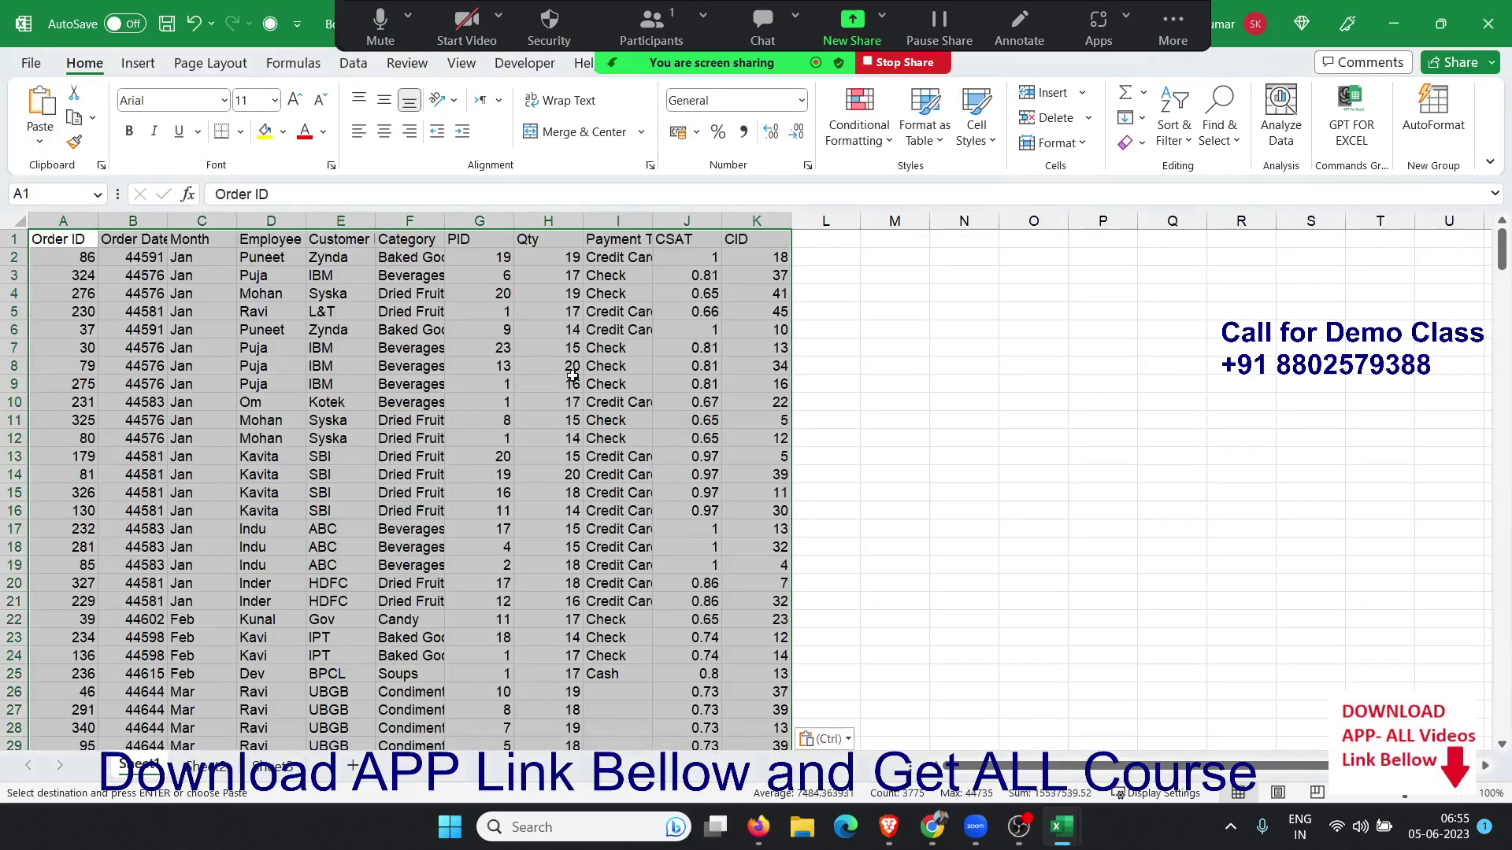
pyautogui.click(617, 367)
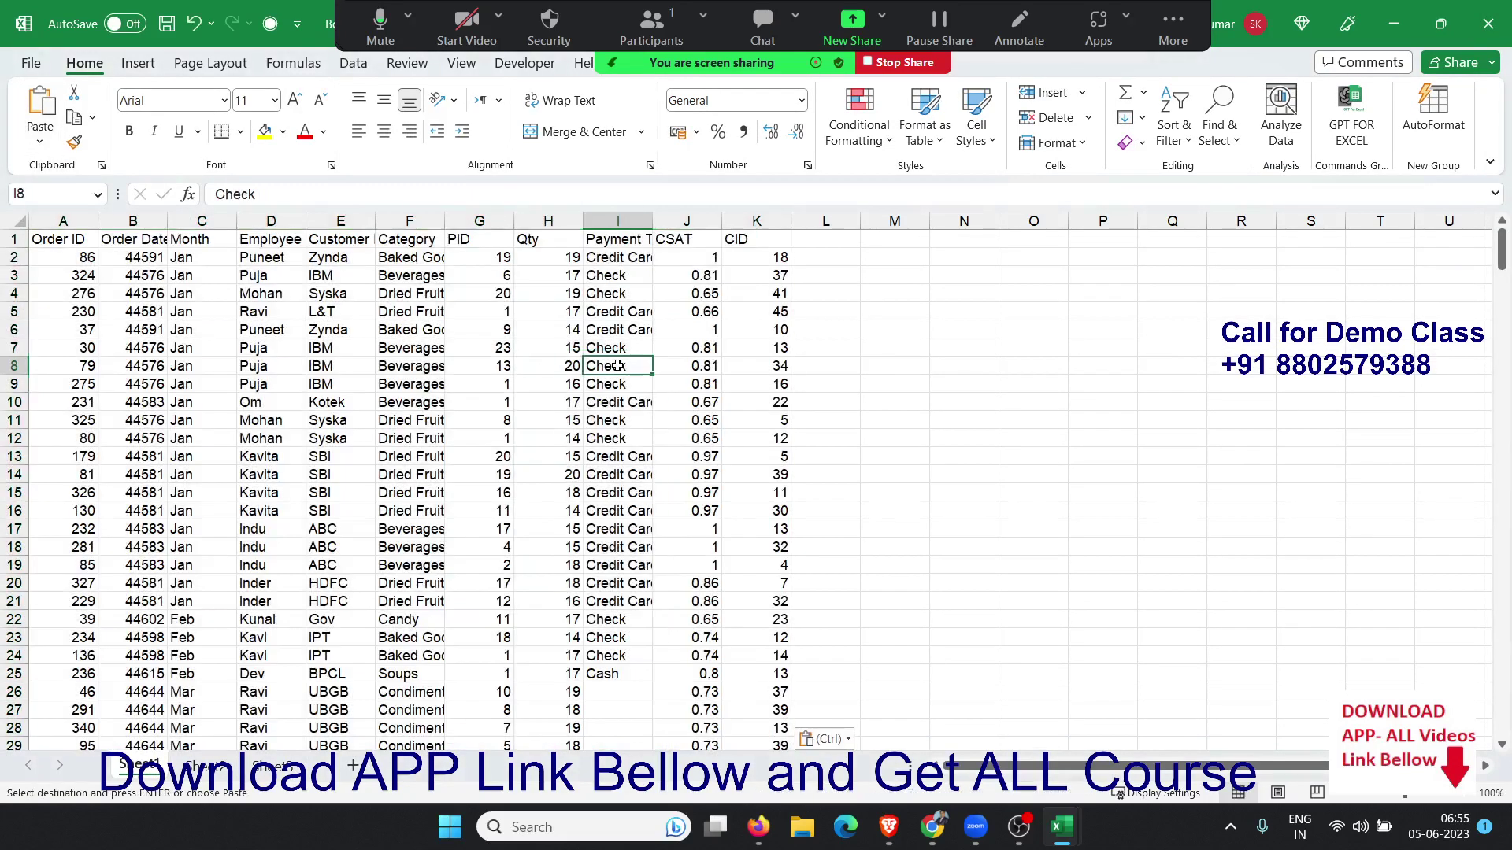
# Select the whole pasted data range A1:K347 with its headers
pyautogui.click(64, 231)
pyautogui.hotkey('ctrl', 'shift', 'Right')
pyautogui.hotkey('ctrl', 'shift', 'Down')
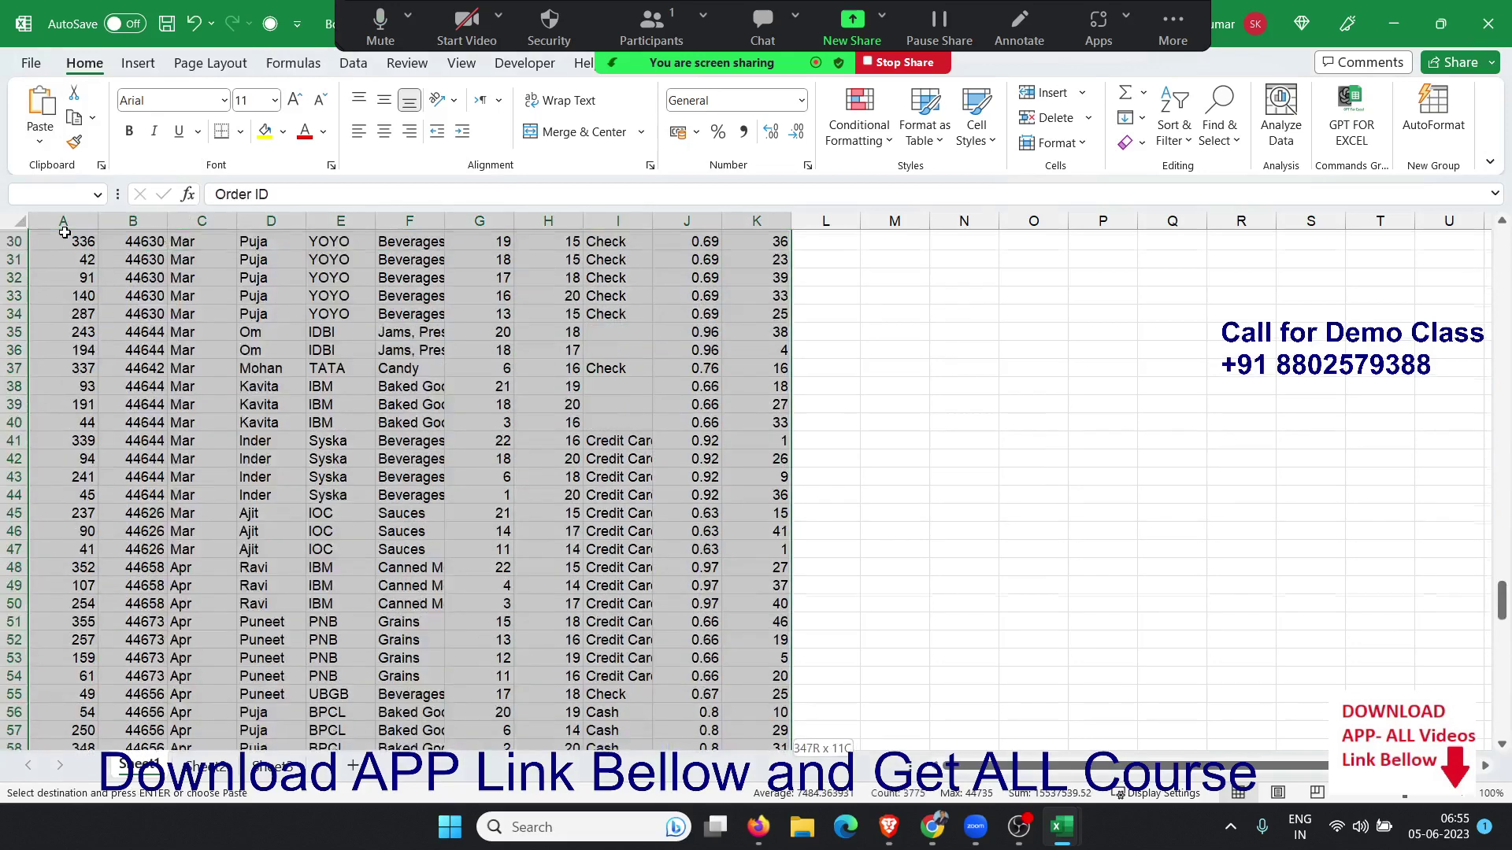
pyautogui.click(934, 130)
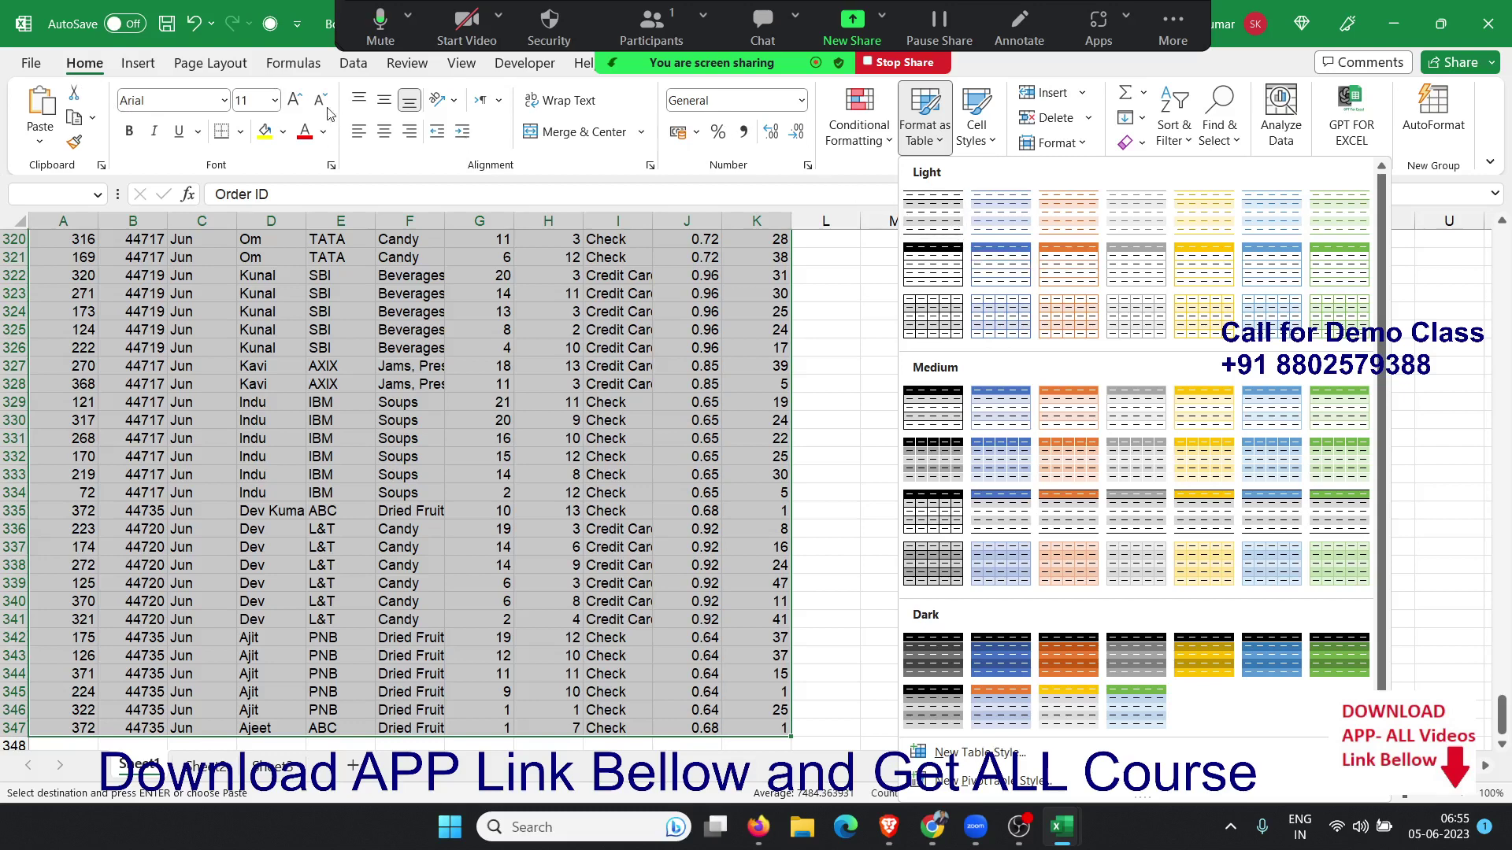
pyautogui.click(148, 66)
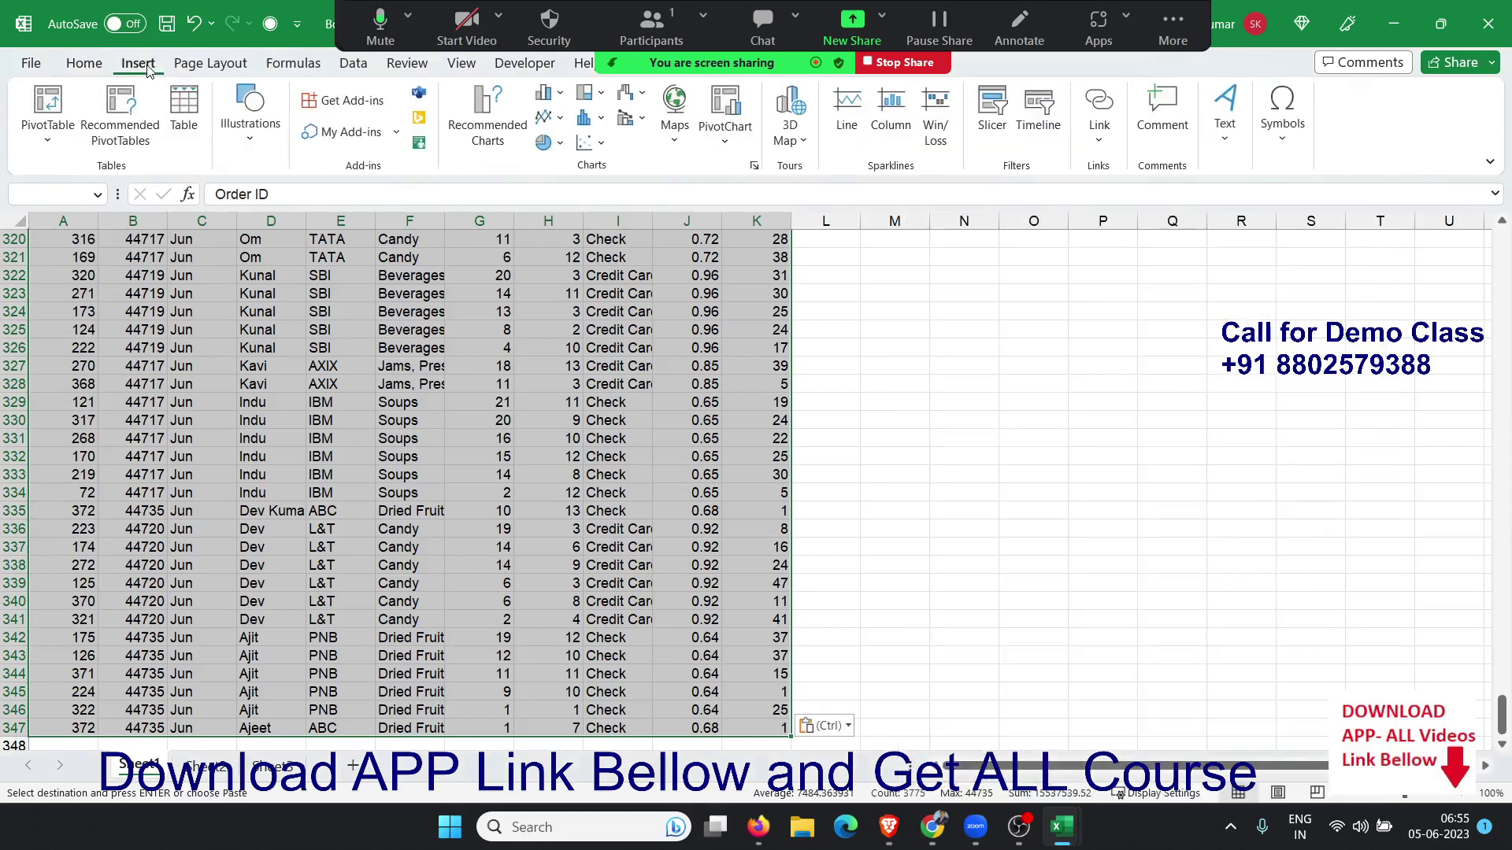
pyautogui.click(202, 126)
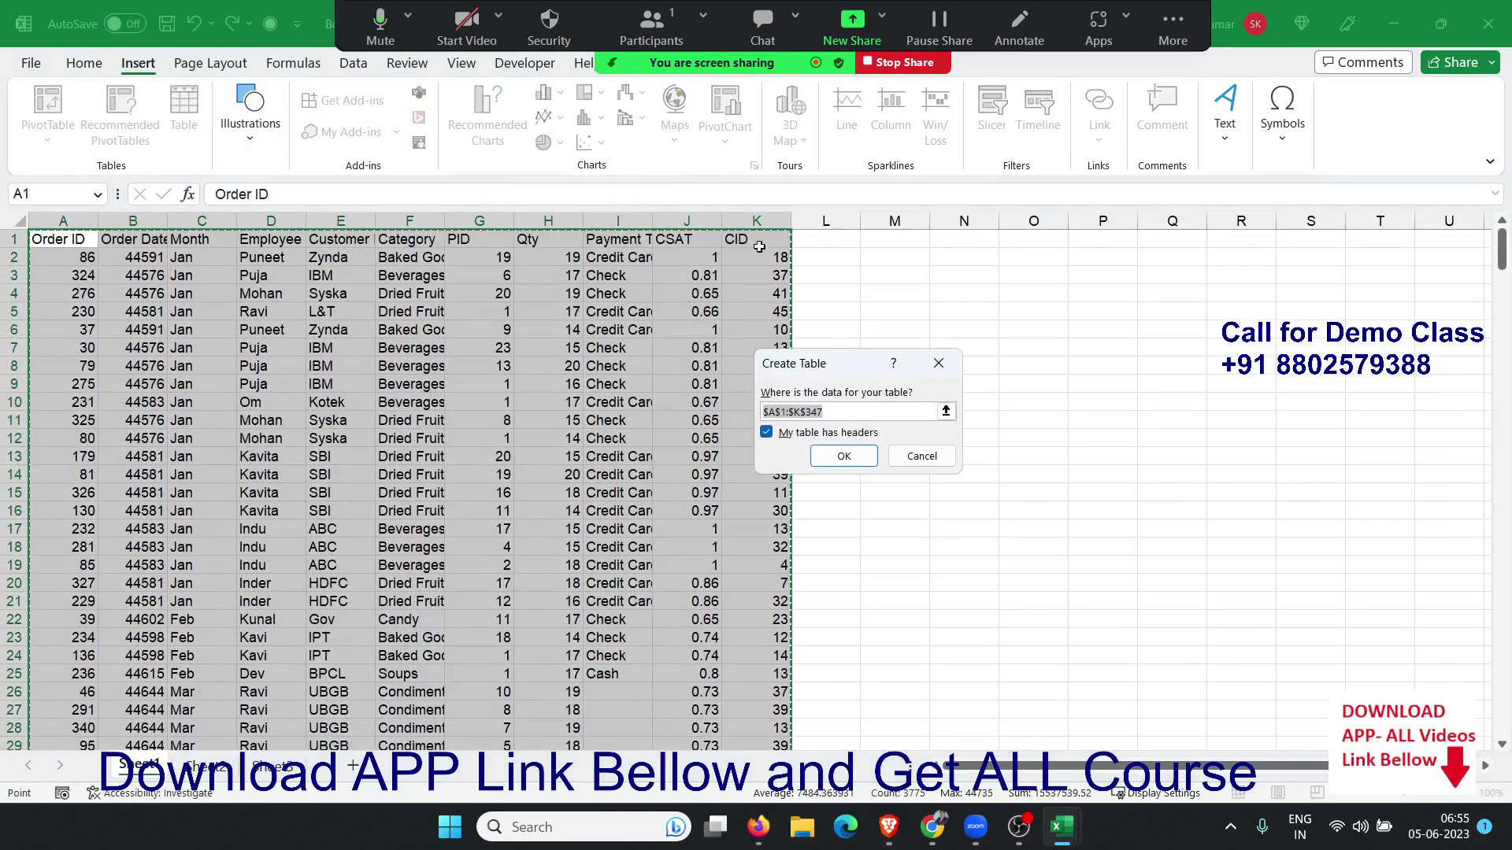
pyautogui.click(918, 459)
# Format the range A1:K347 as a table with headers, using the blue style in the first Medium row
pyautogui.click(88, 64)
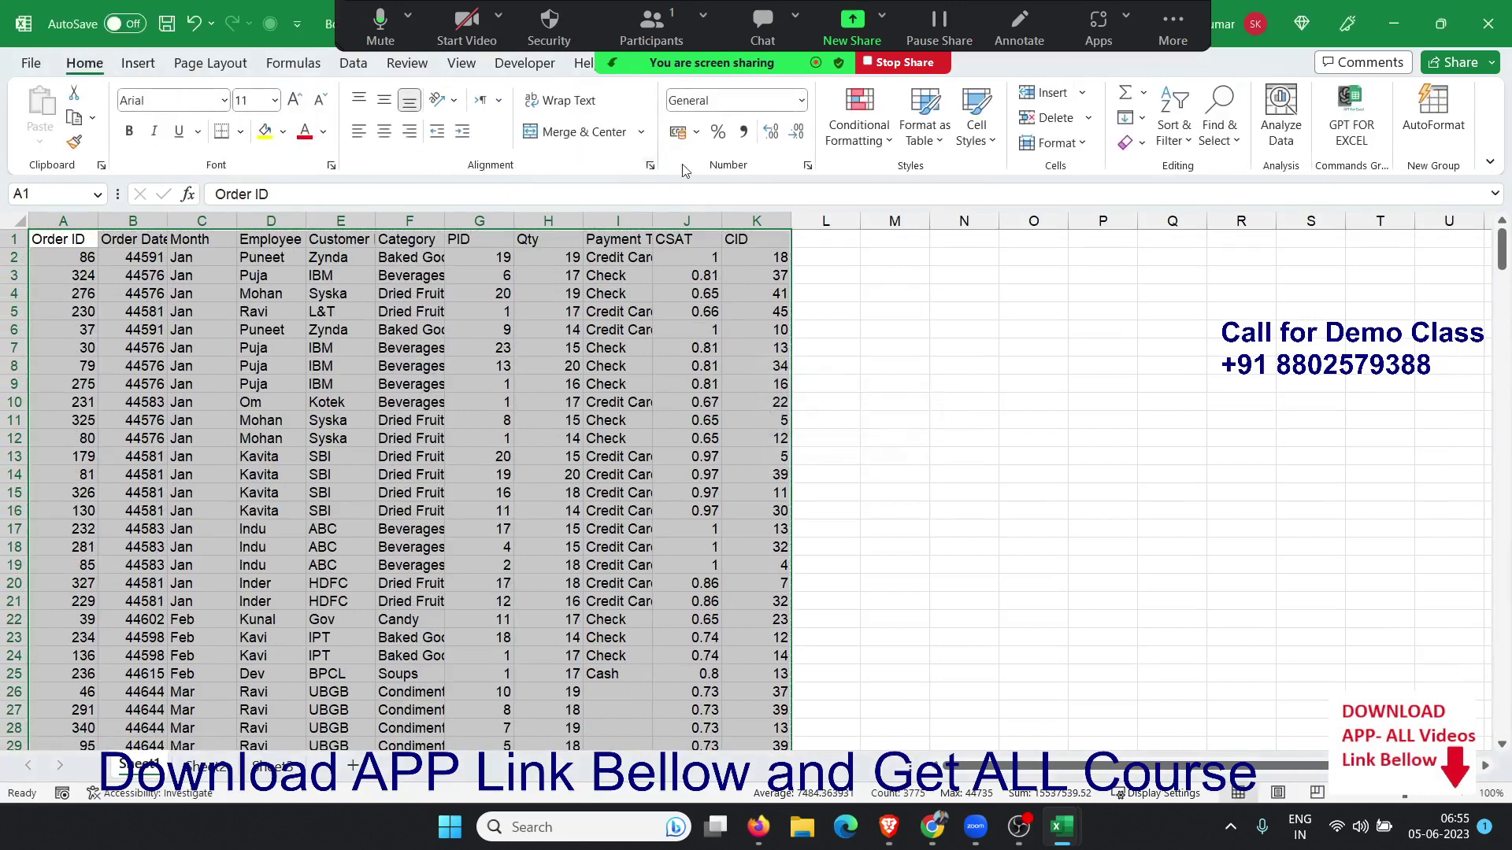
pyautogui.click(945, 149)
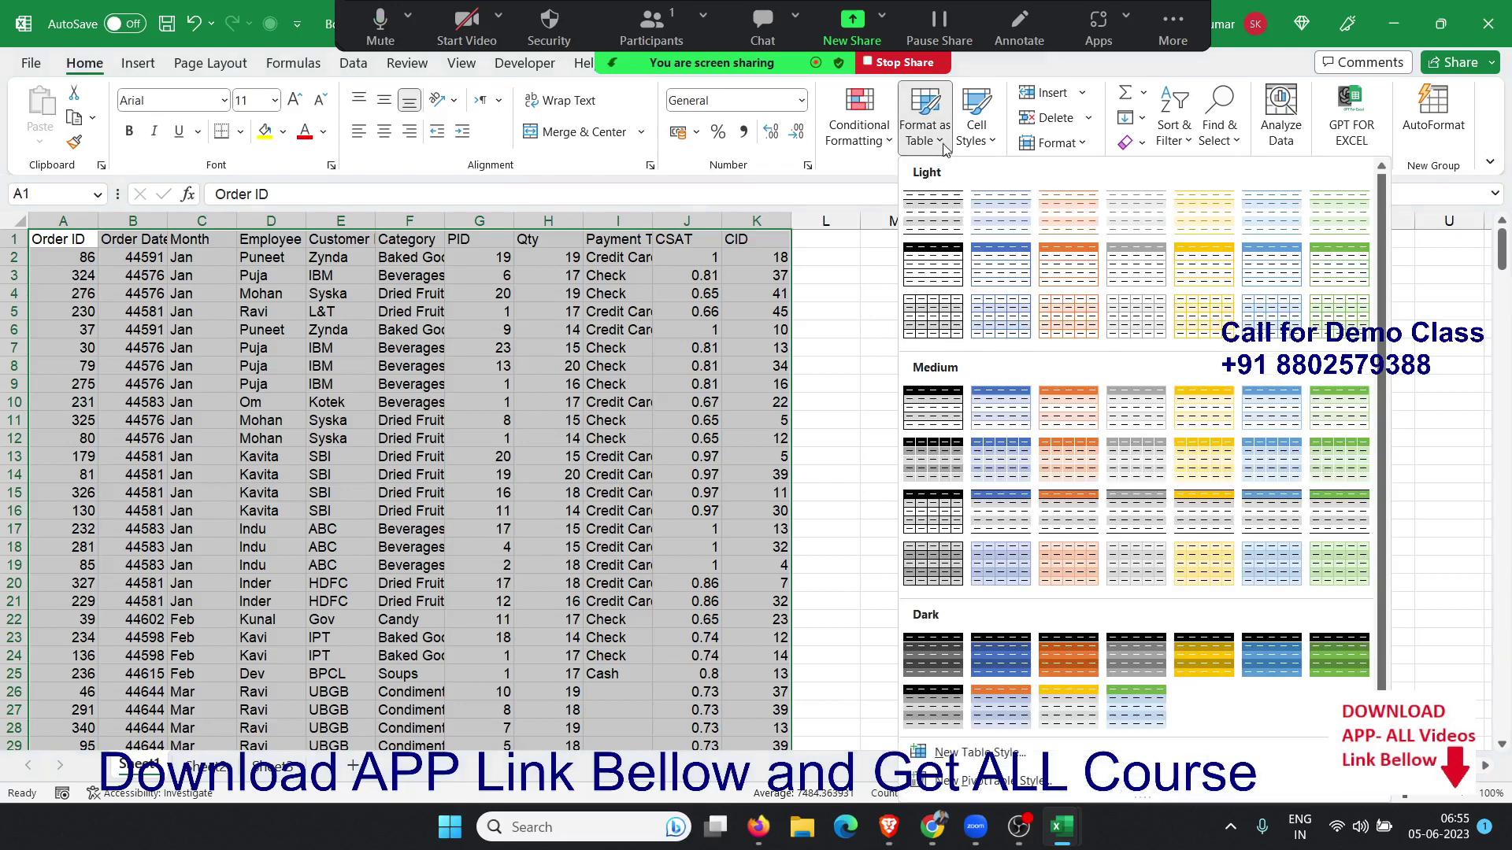
pyautogui.click(993, 399)
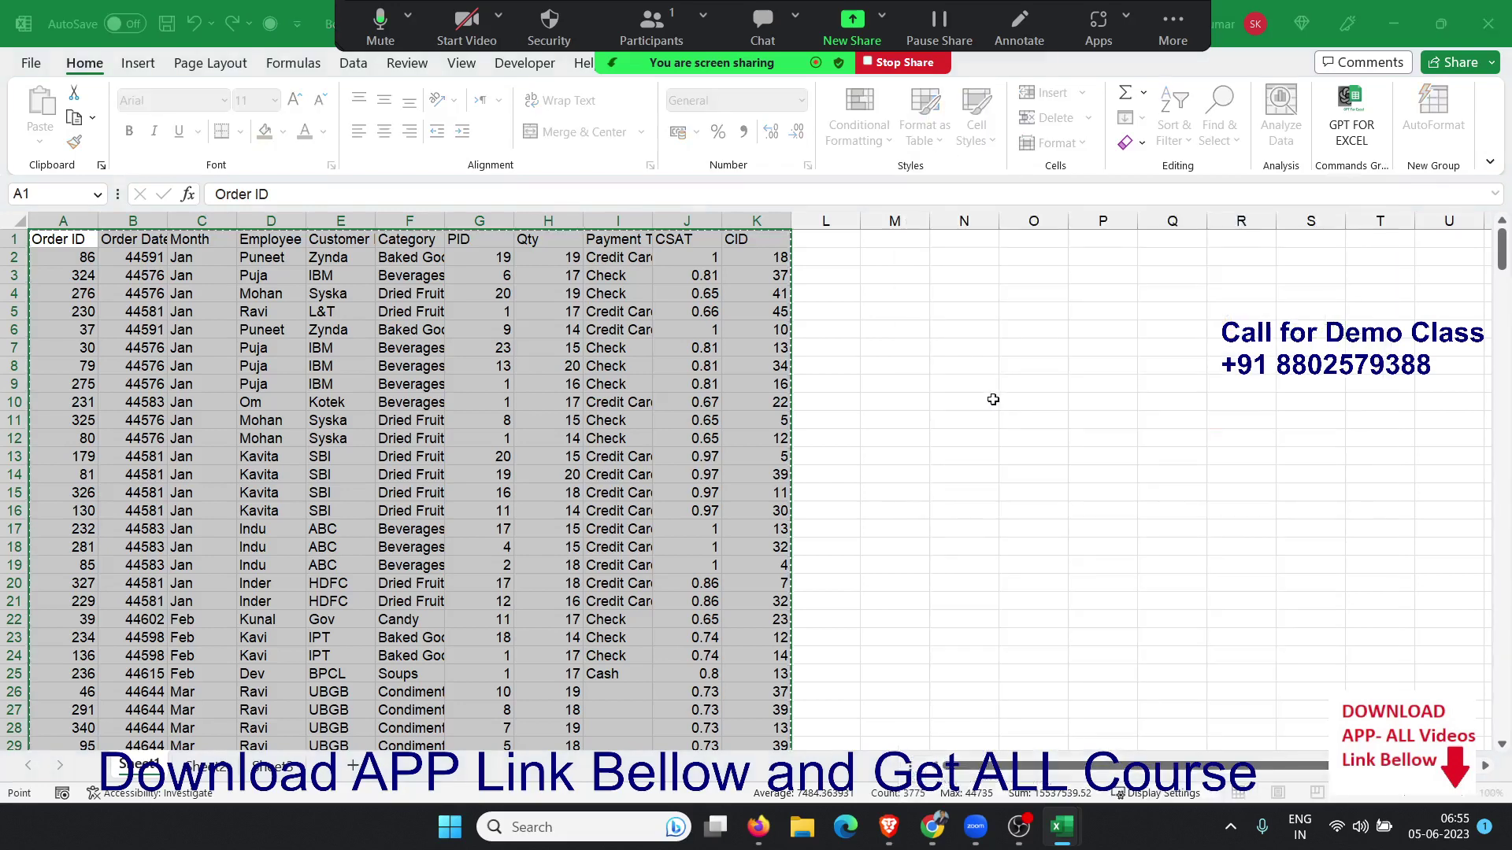
pyautogui.click(854, 455)
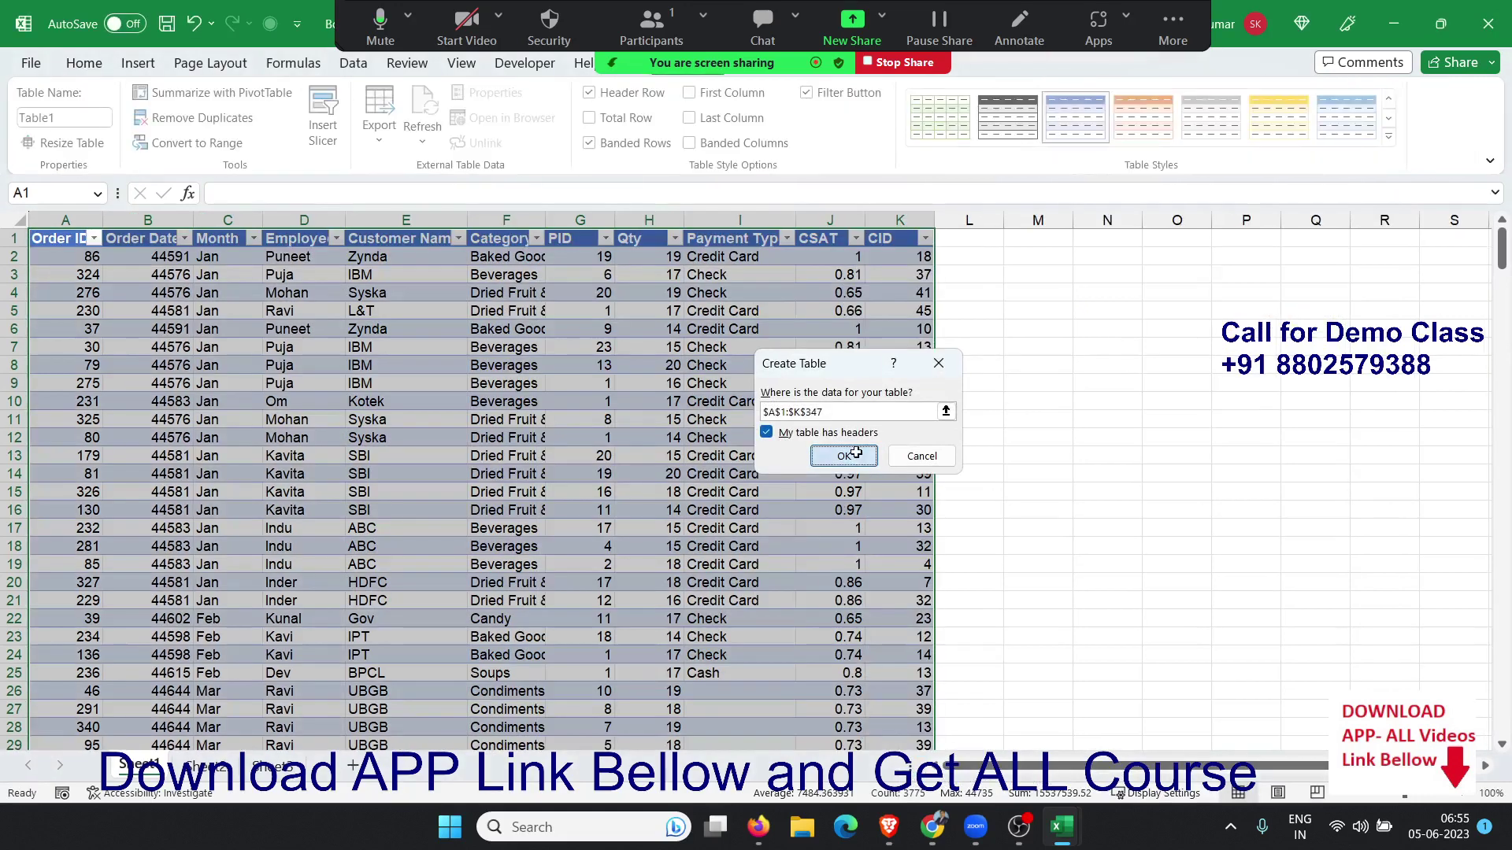
# Hide the filter buttons in the table's header row and show them again
pyautogui.click(586, 409)
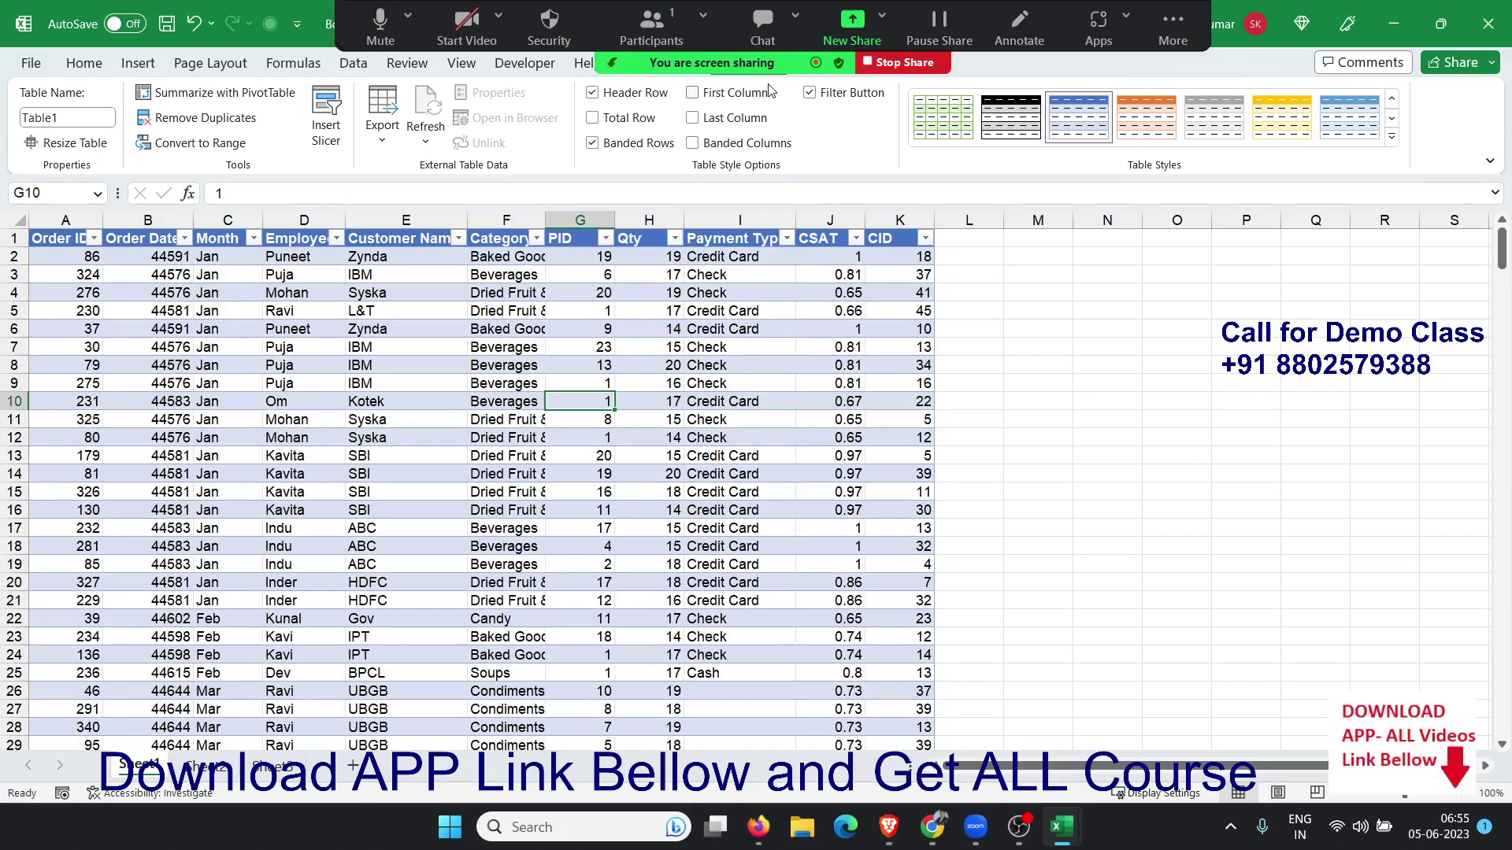
pyautogui.click(816, 93)
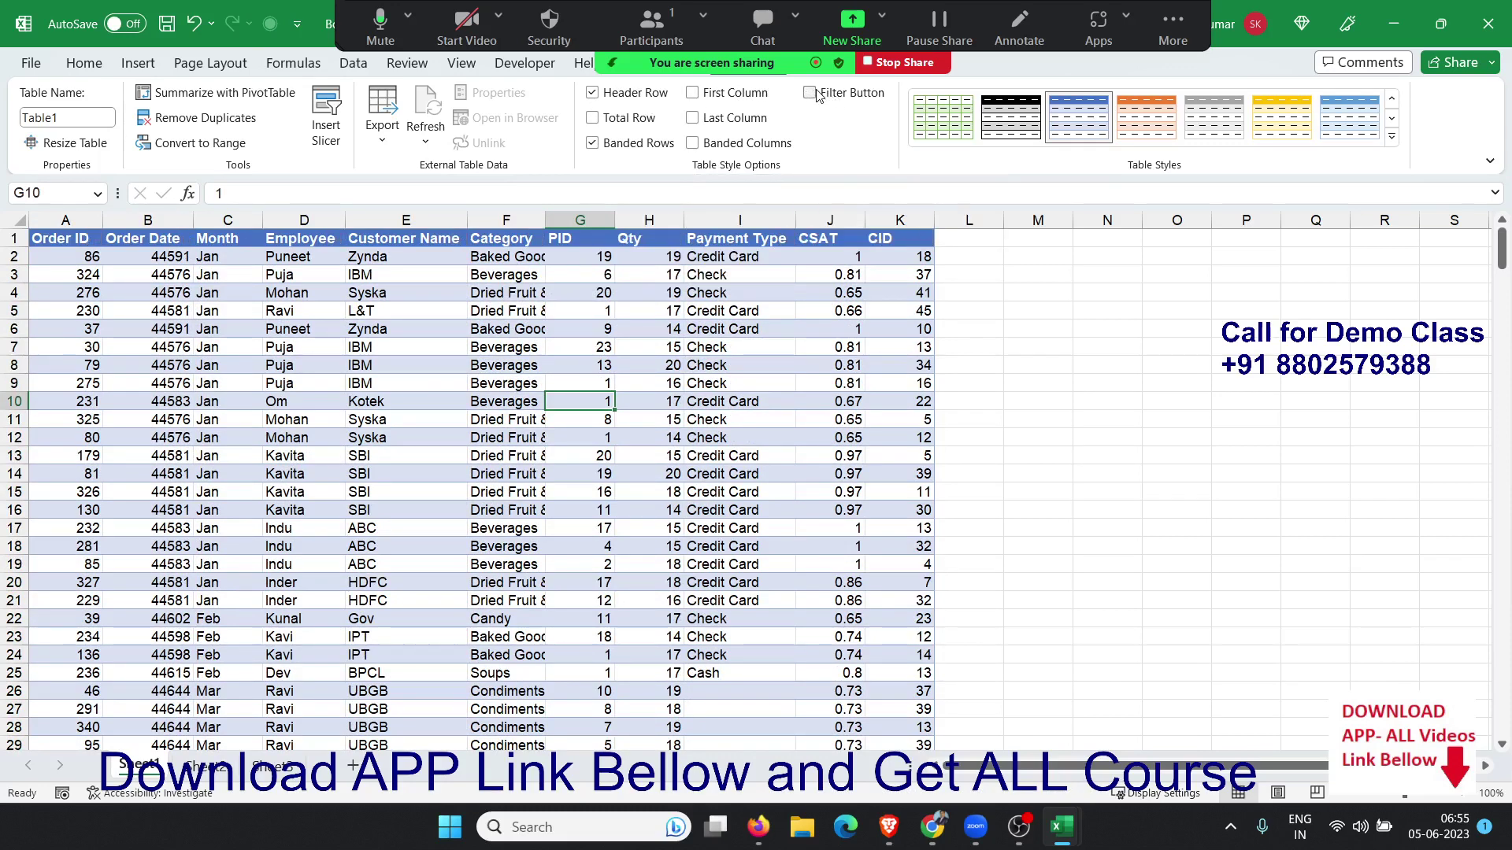
pyautogui.click(816, 93)
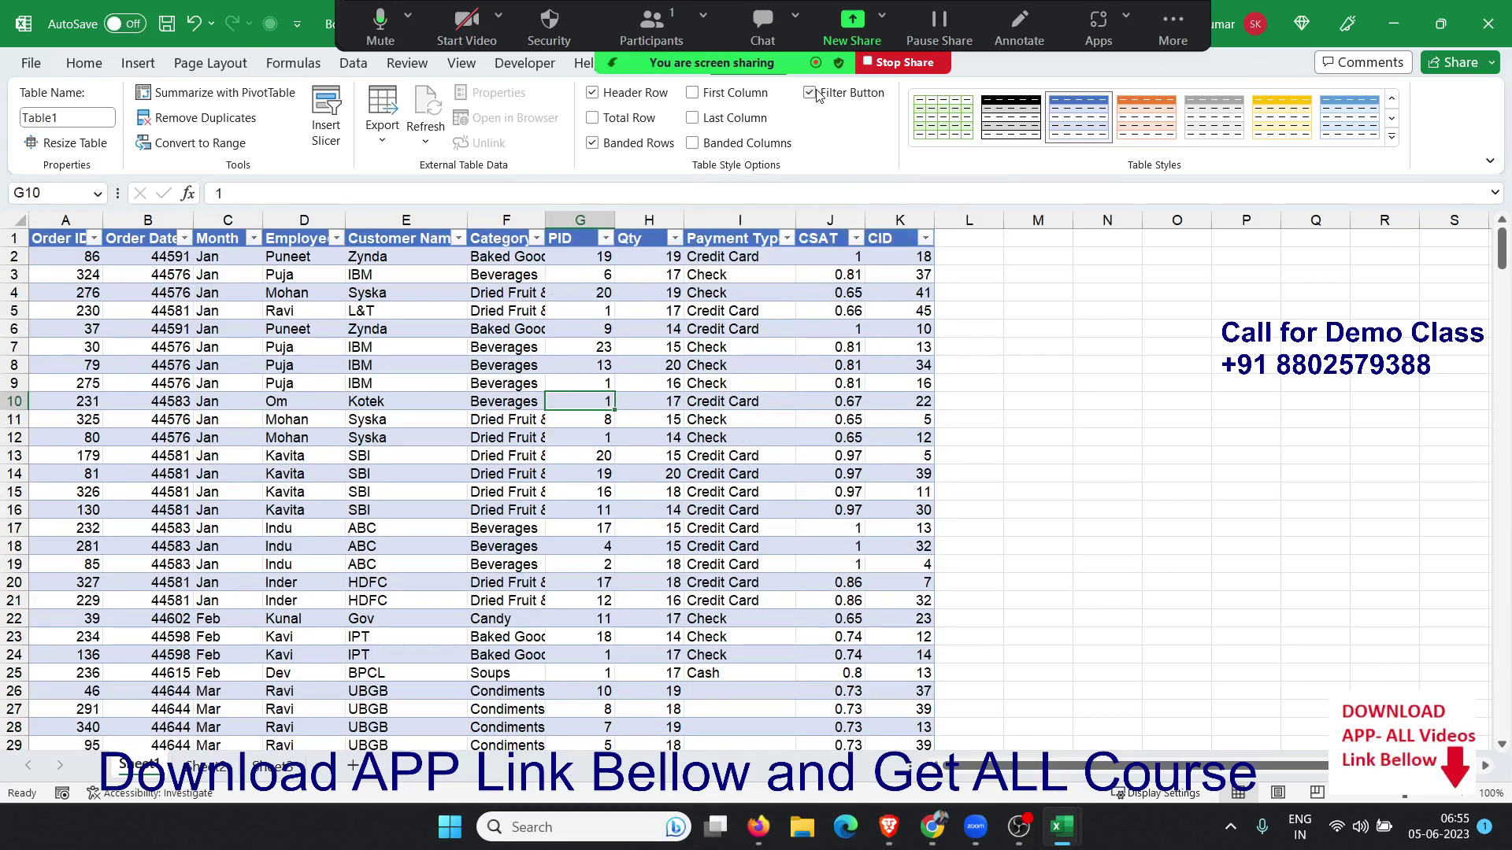
# Compare the available commands with a cell outside and a cell inside the table selected, ending on the table design options
pyautogui.click(591, 67)
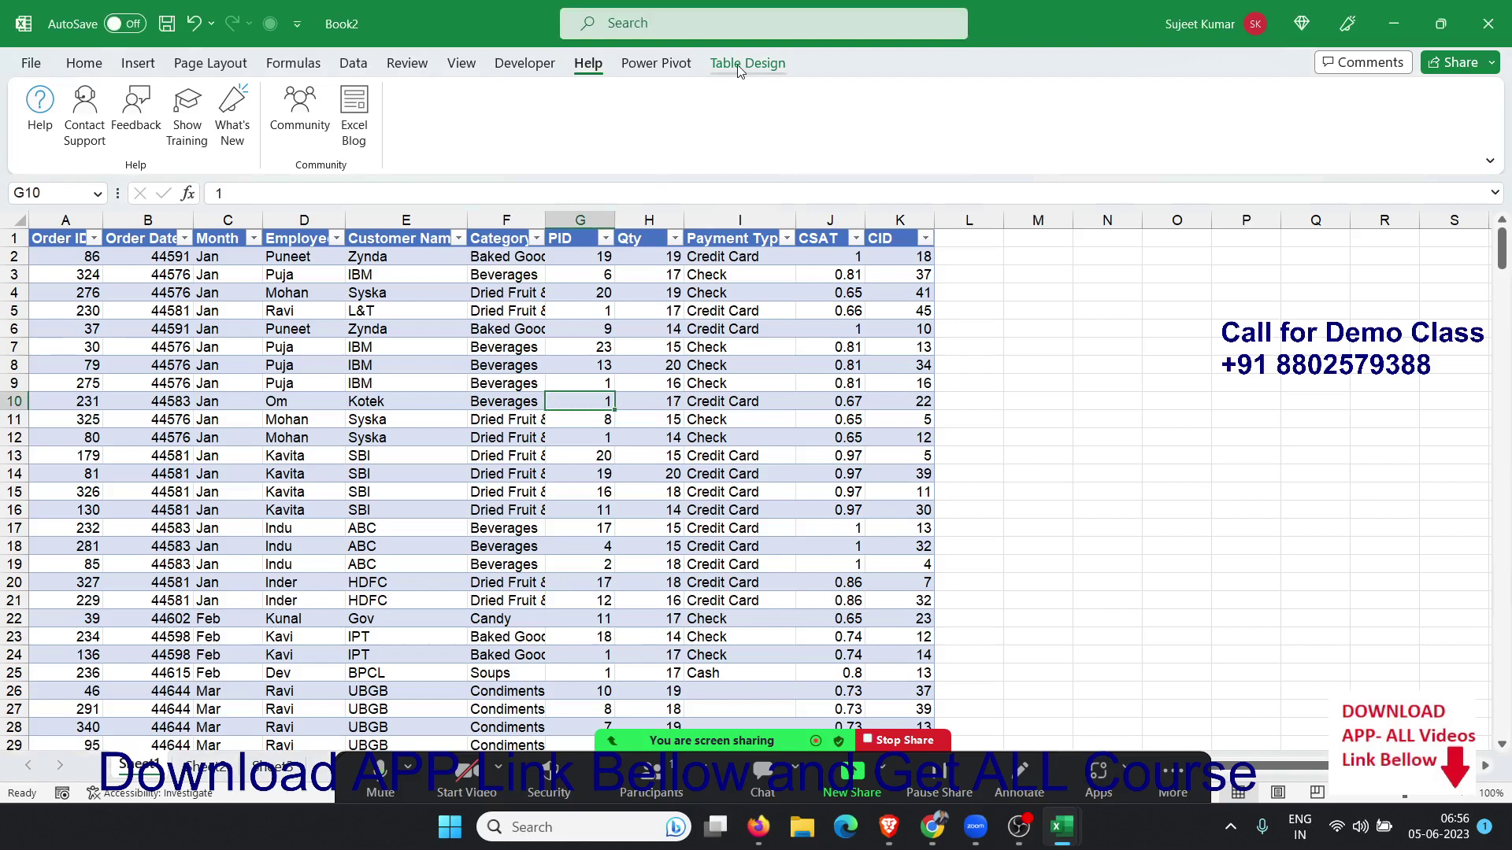
pyautogui.click(1016, 366)
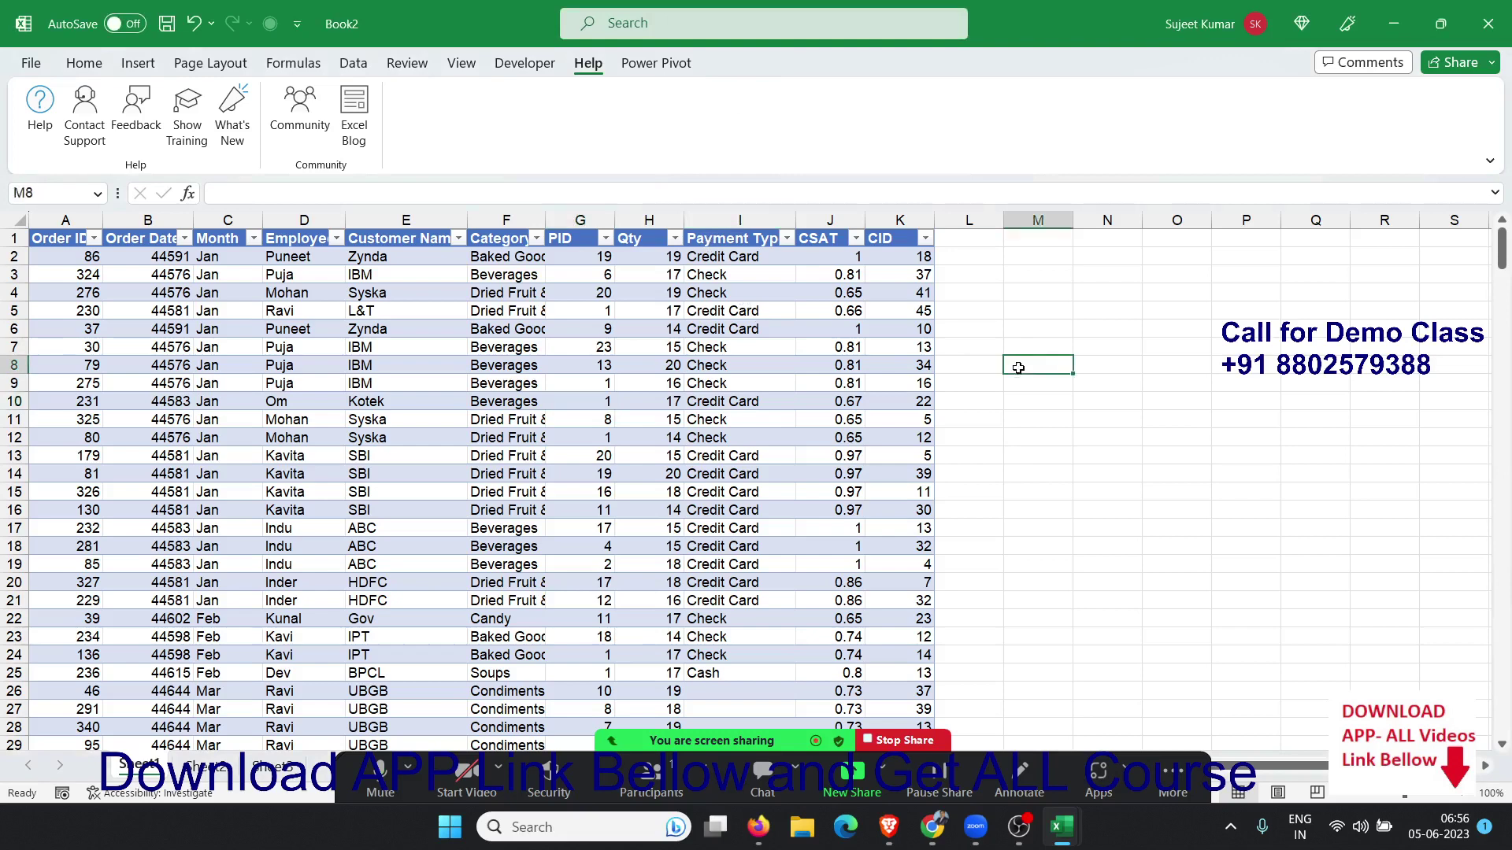
pyautogui.click(836, 361)
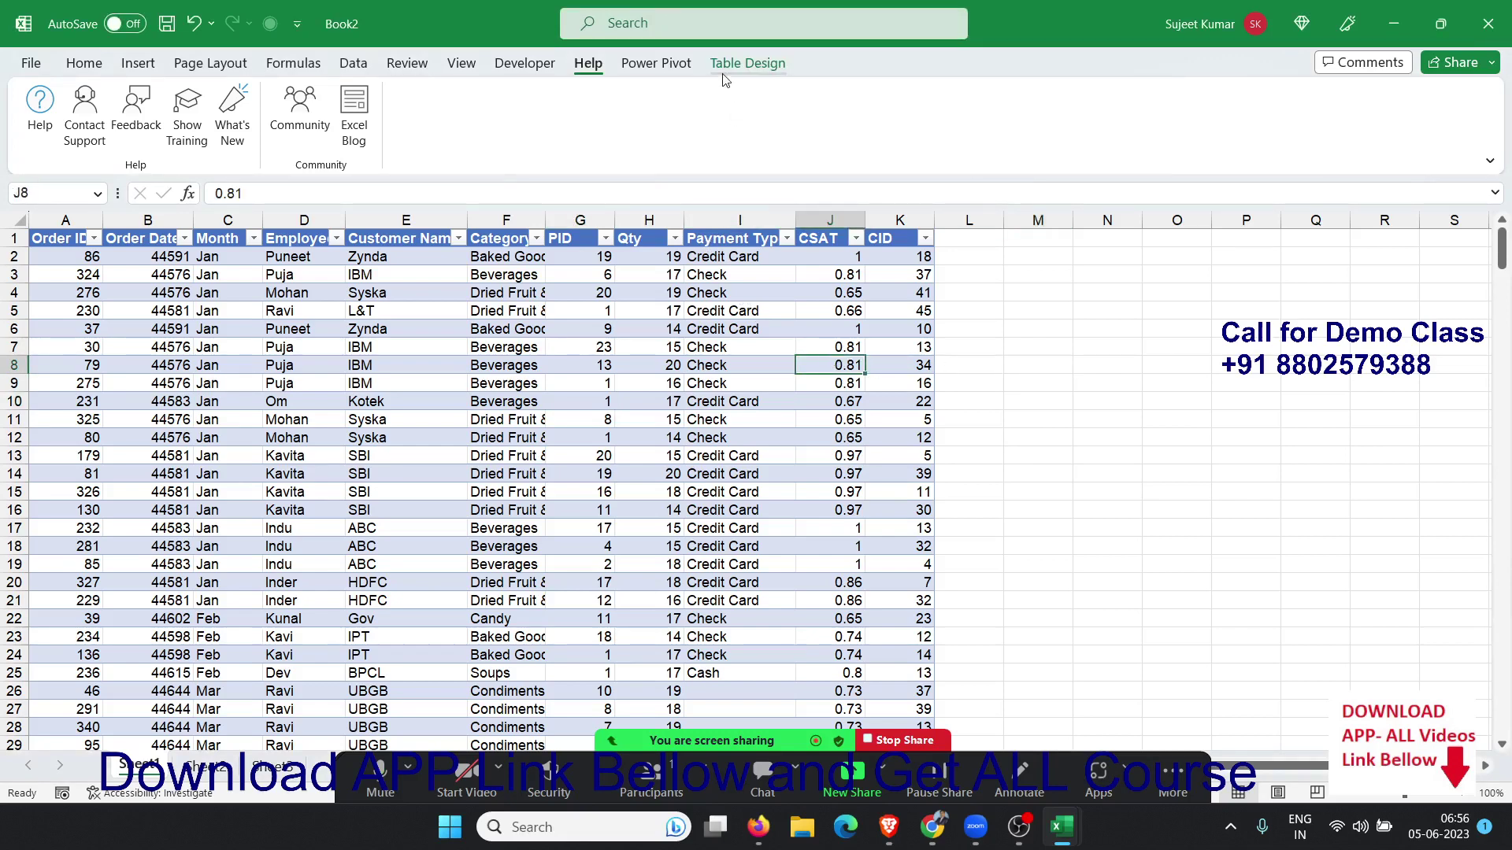
pyautogui.click(724, 77)
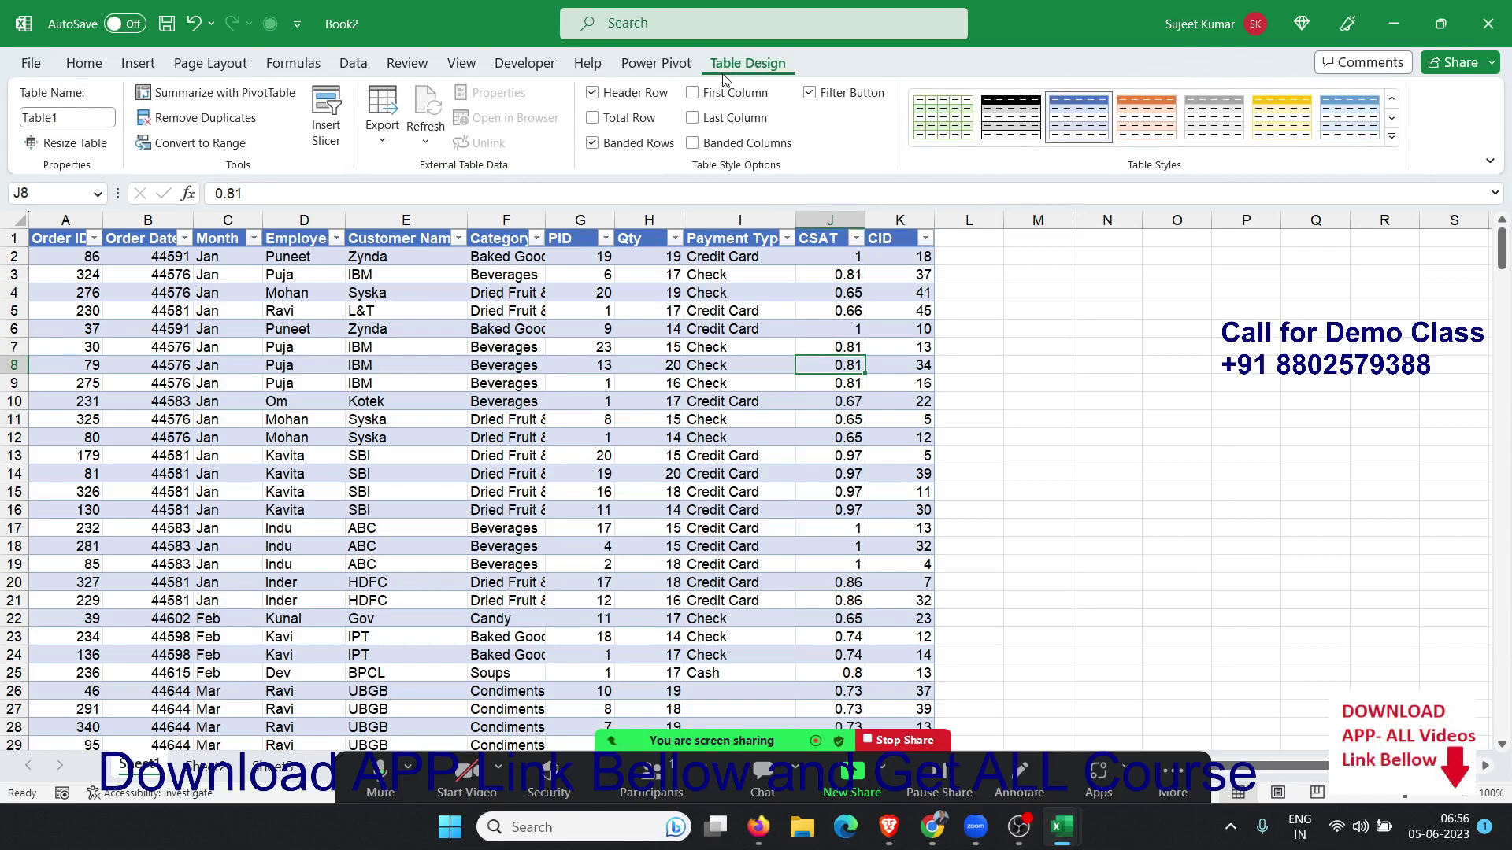
# Switch the header filter buttons off and on once more, and view the table style gallery without choosing a style
pyautogui.click(839, 95)
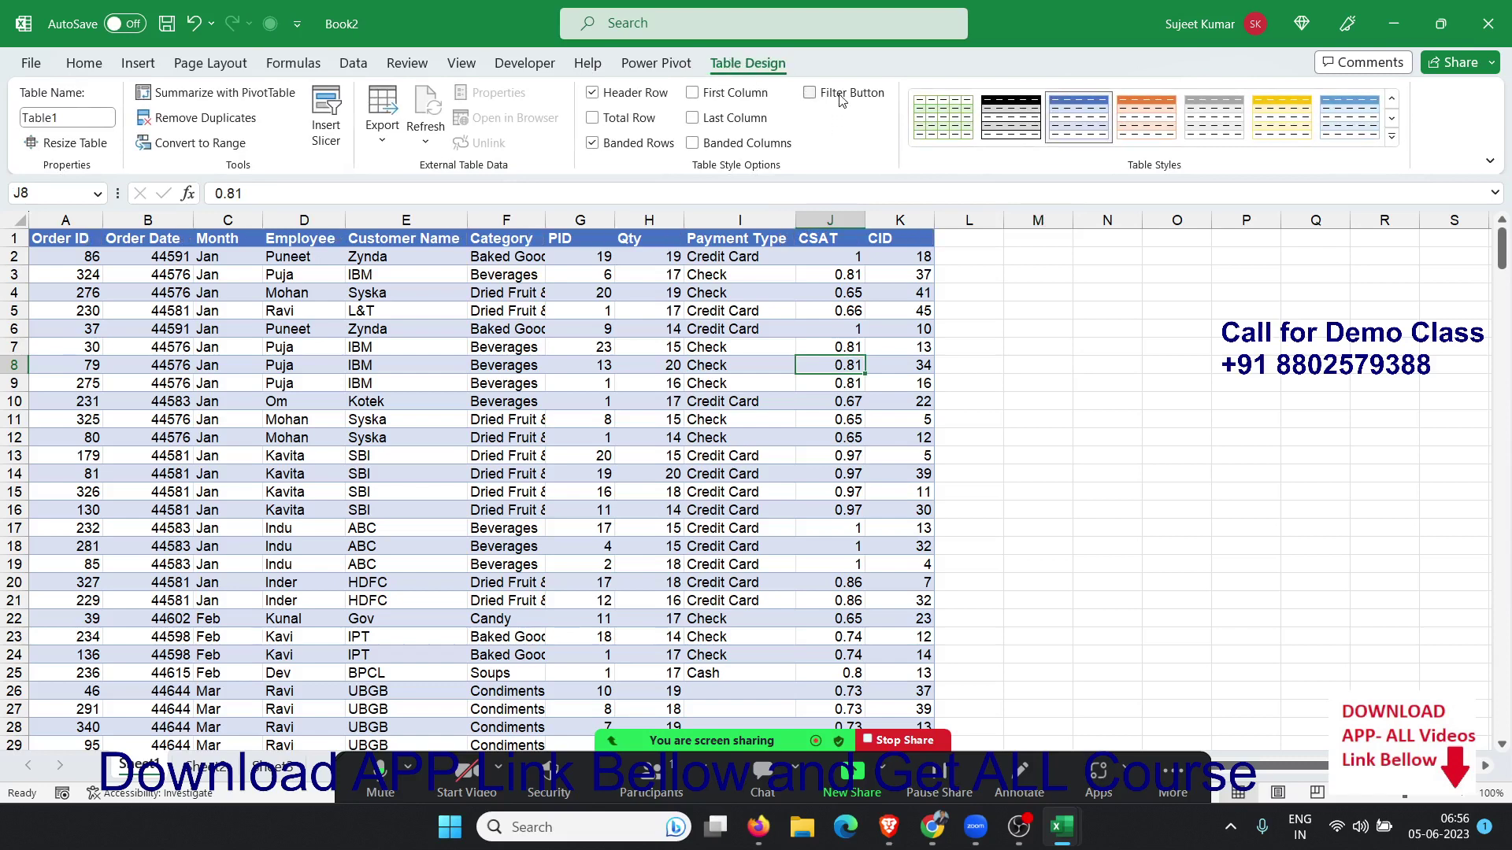
pyautogui.click(840, 95)
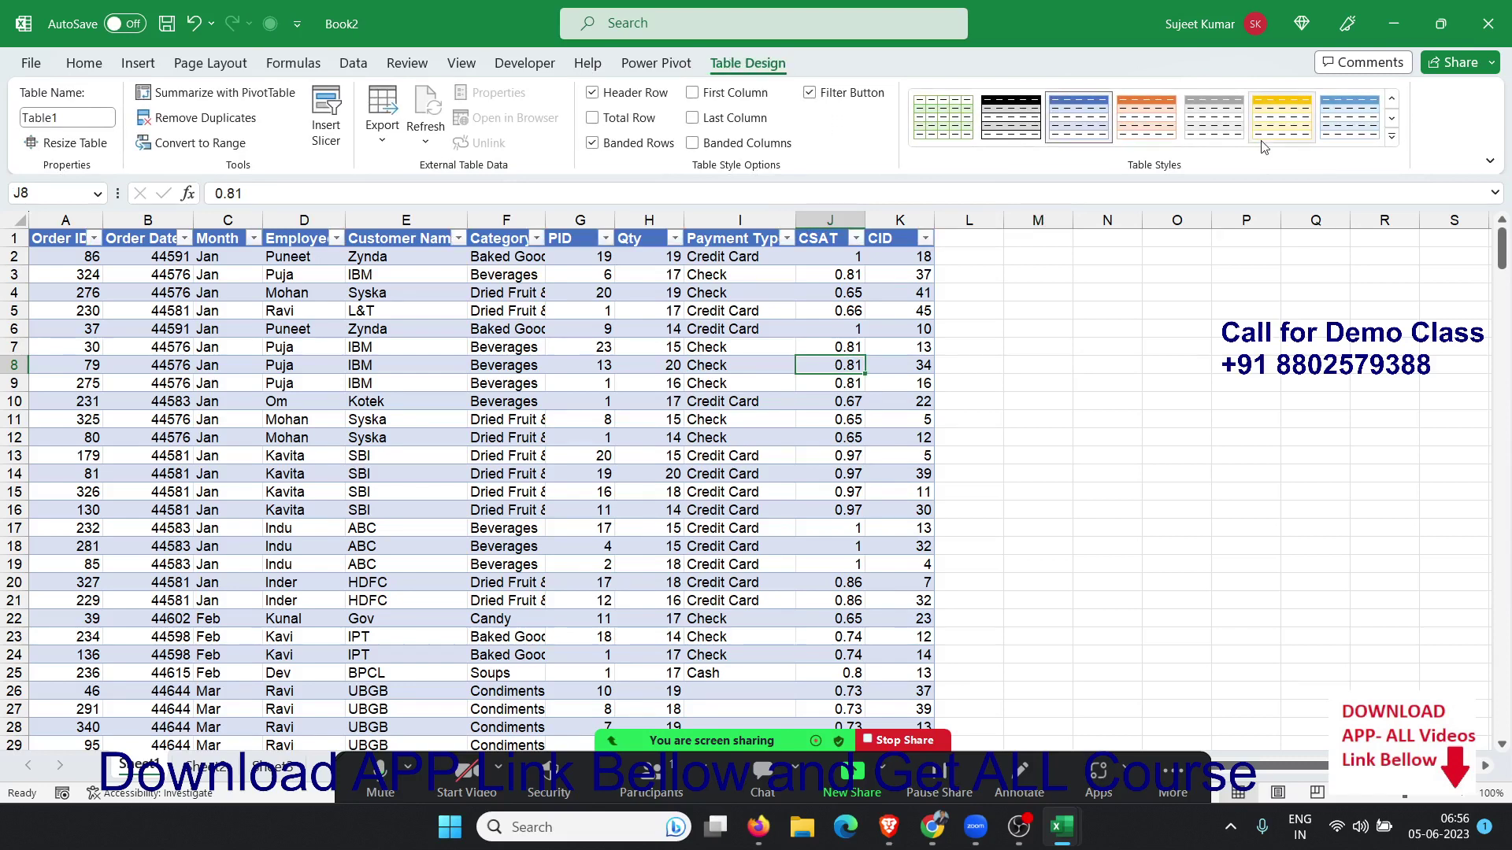
pyautogui.click(1393, 136)
pyautogui.click(718, 307)
# Try the First Column and Last Column emphasis on the table, switching each one off again
pyautogui.click(728, 98)
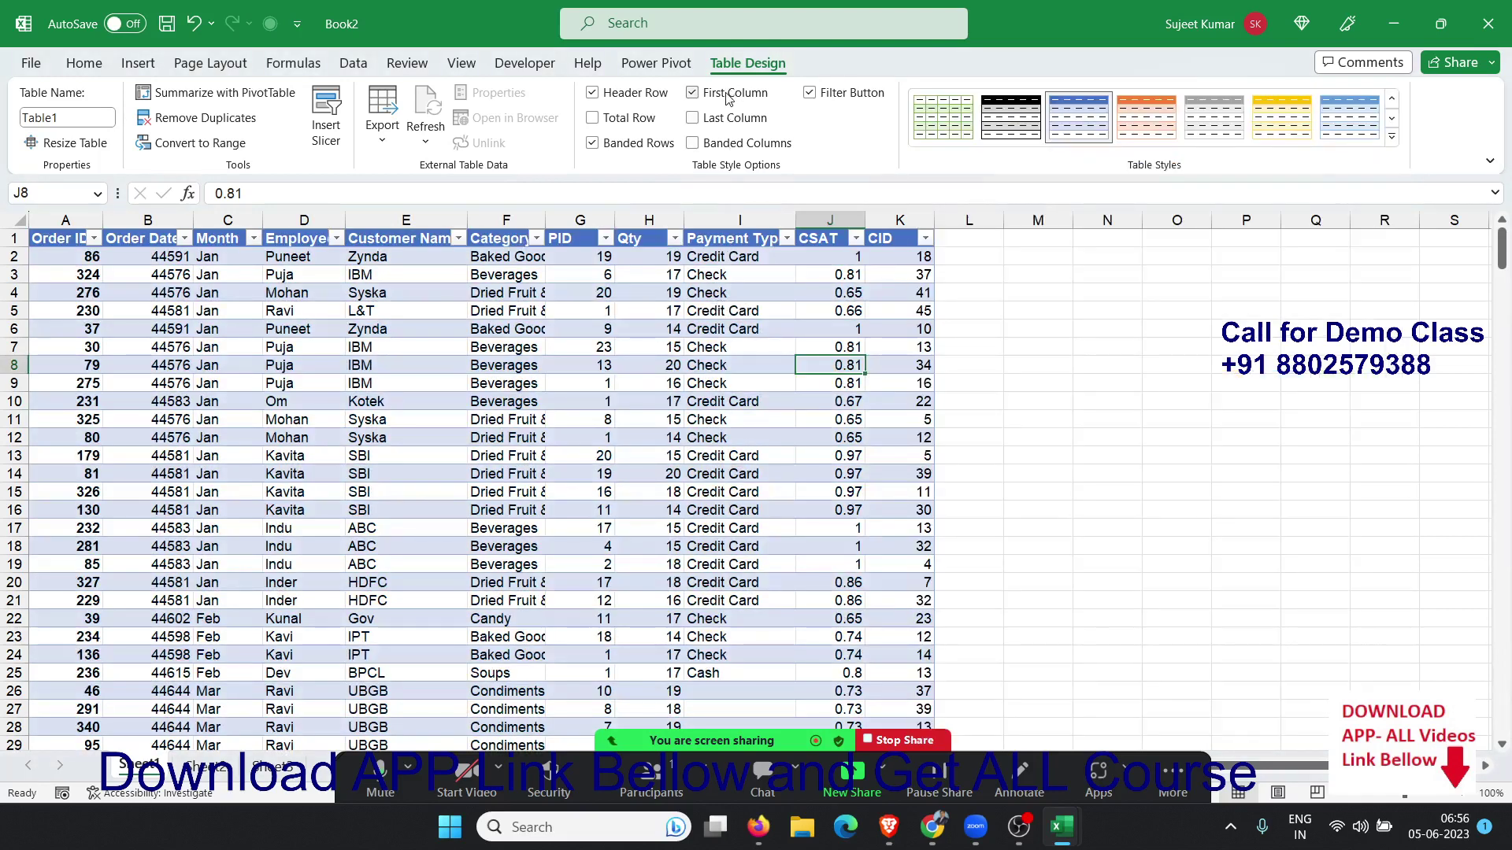
pyautogui.click(729, 98)
pyautogui.click(728, 118)
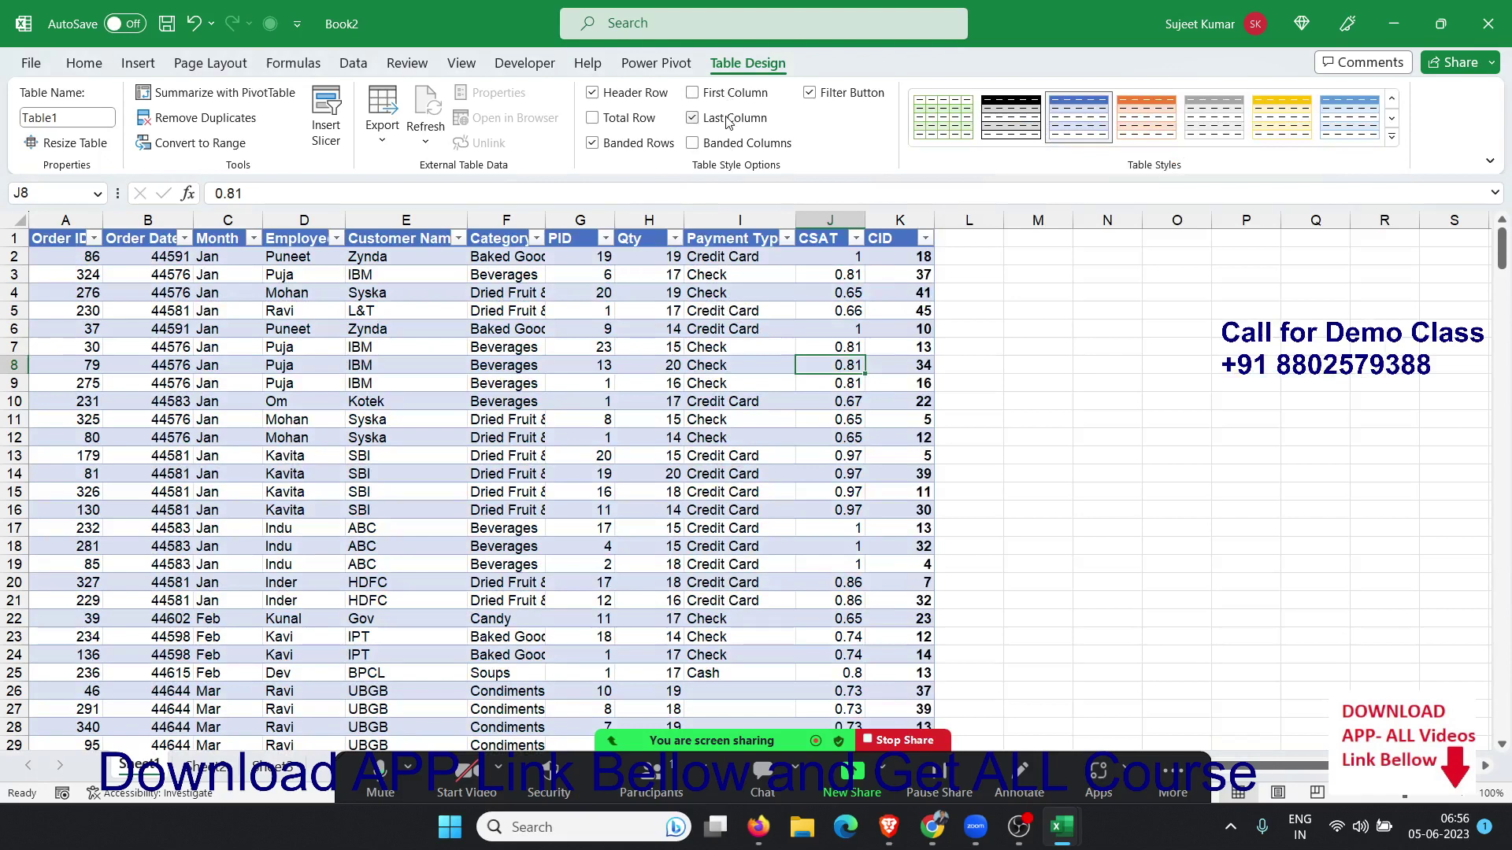
pyautogui.click(728, 121)
pyautogui.click(728, 120)
pyautogui.click(728, 119)
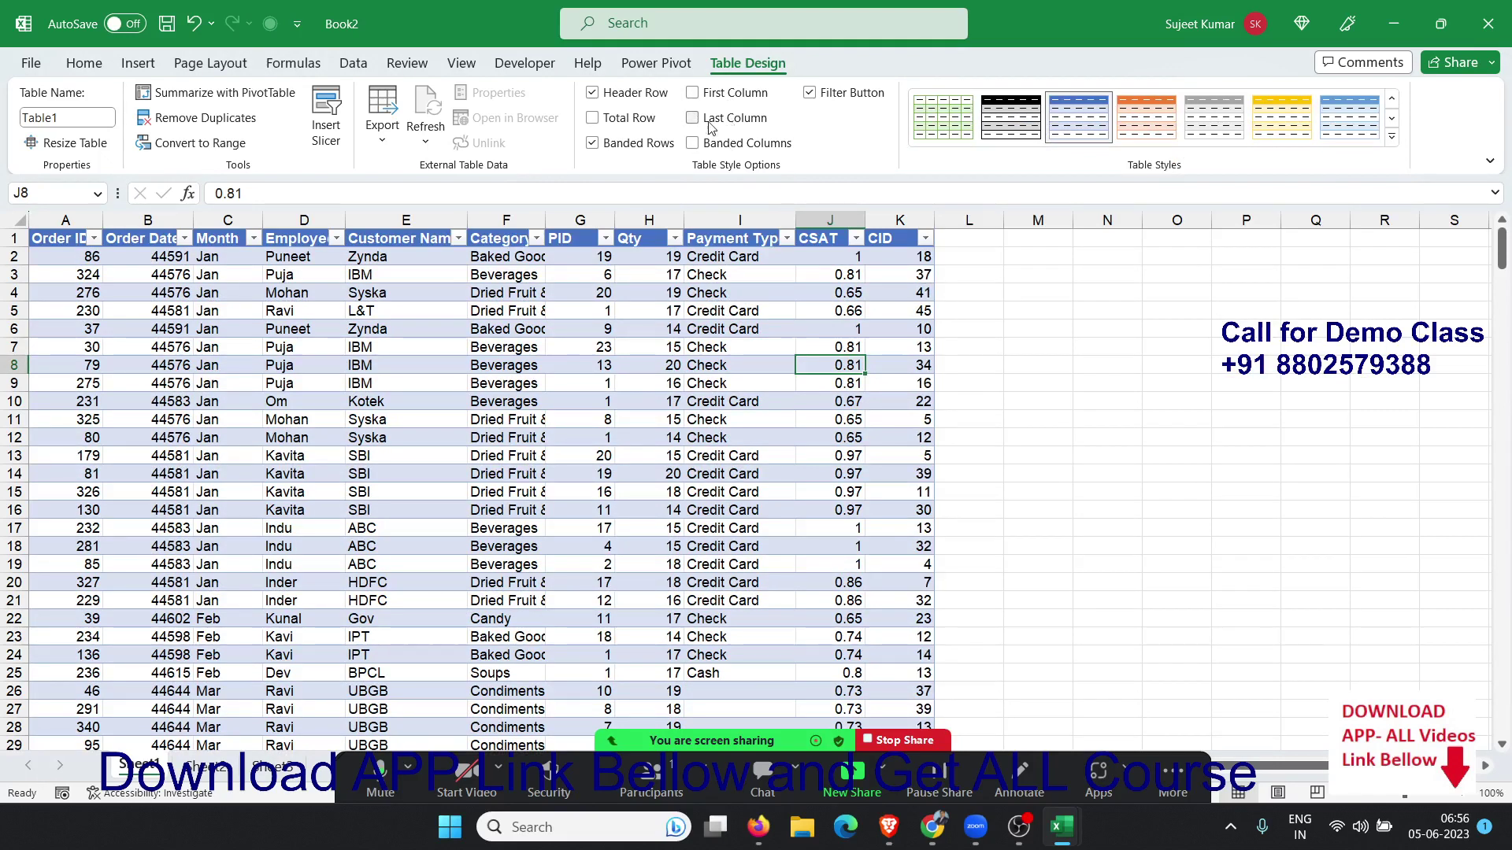
# Add a total row to the table and set the Qty column's total to Sum
pyautogui.click(648, 122)
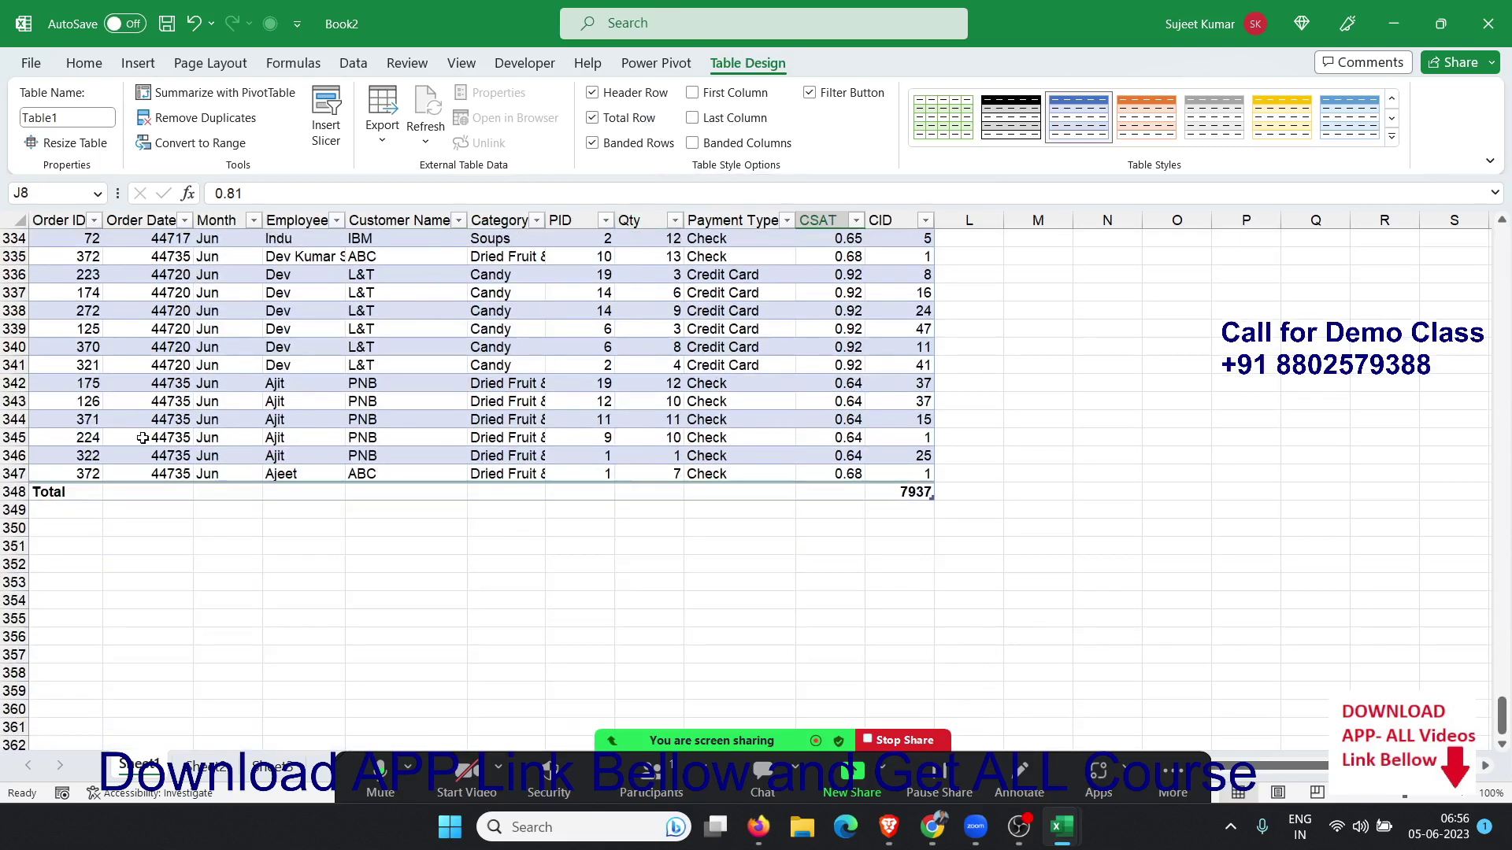
pyautogui.click(612, 488)
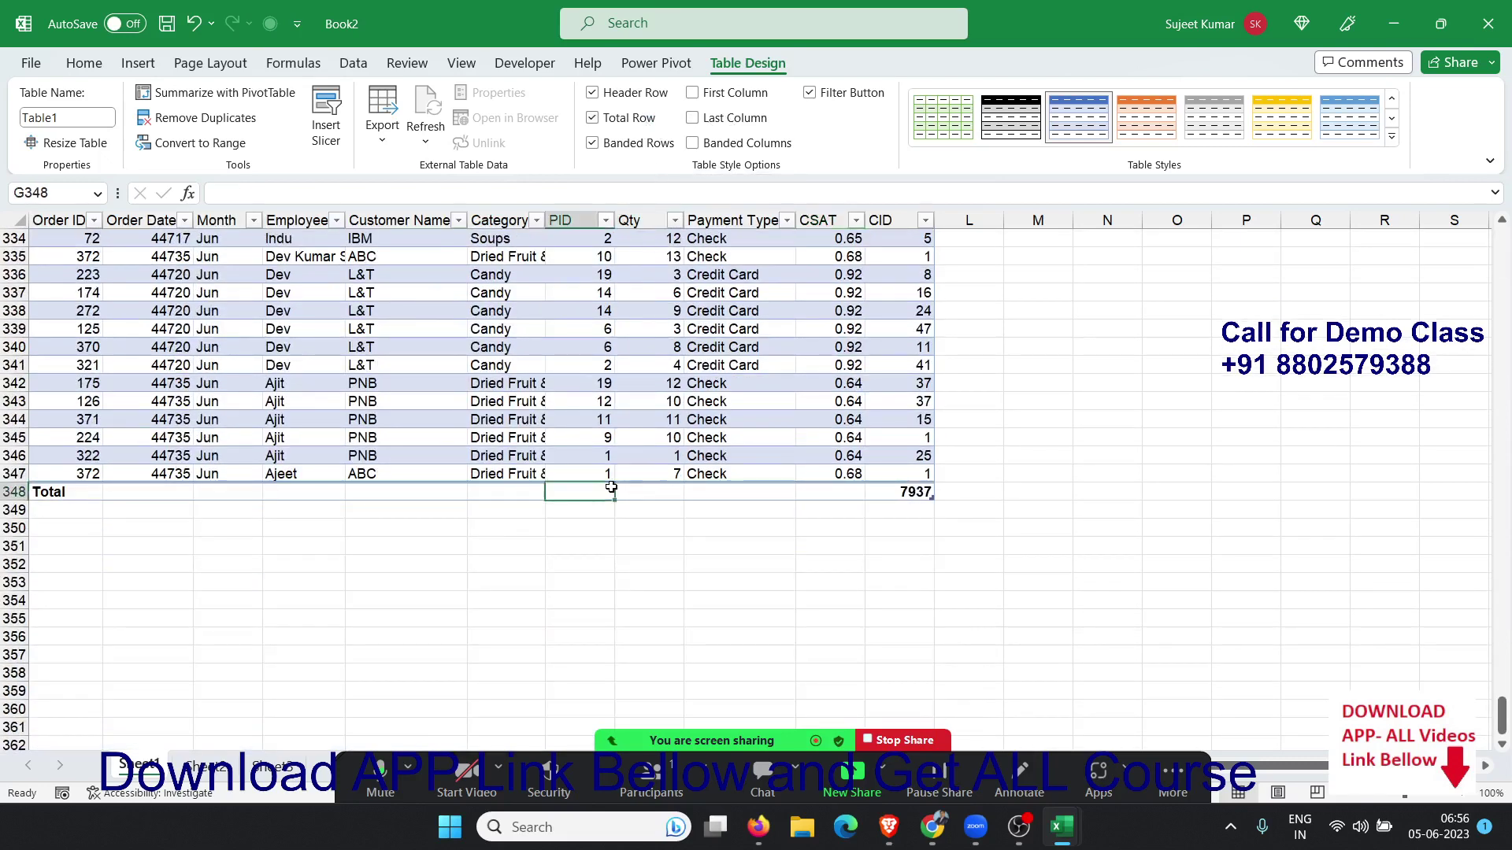
pyautogui.click(622, 492)
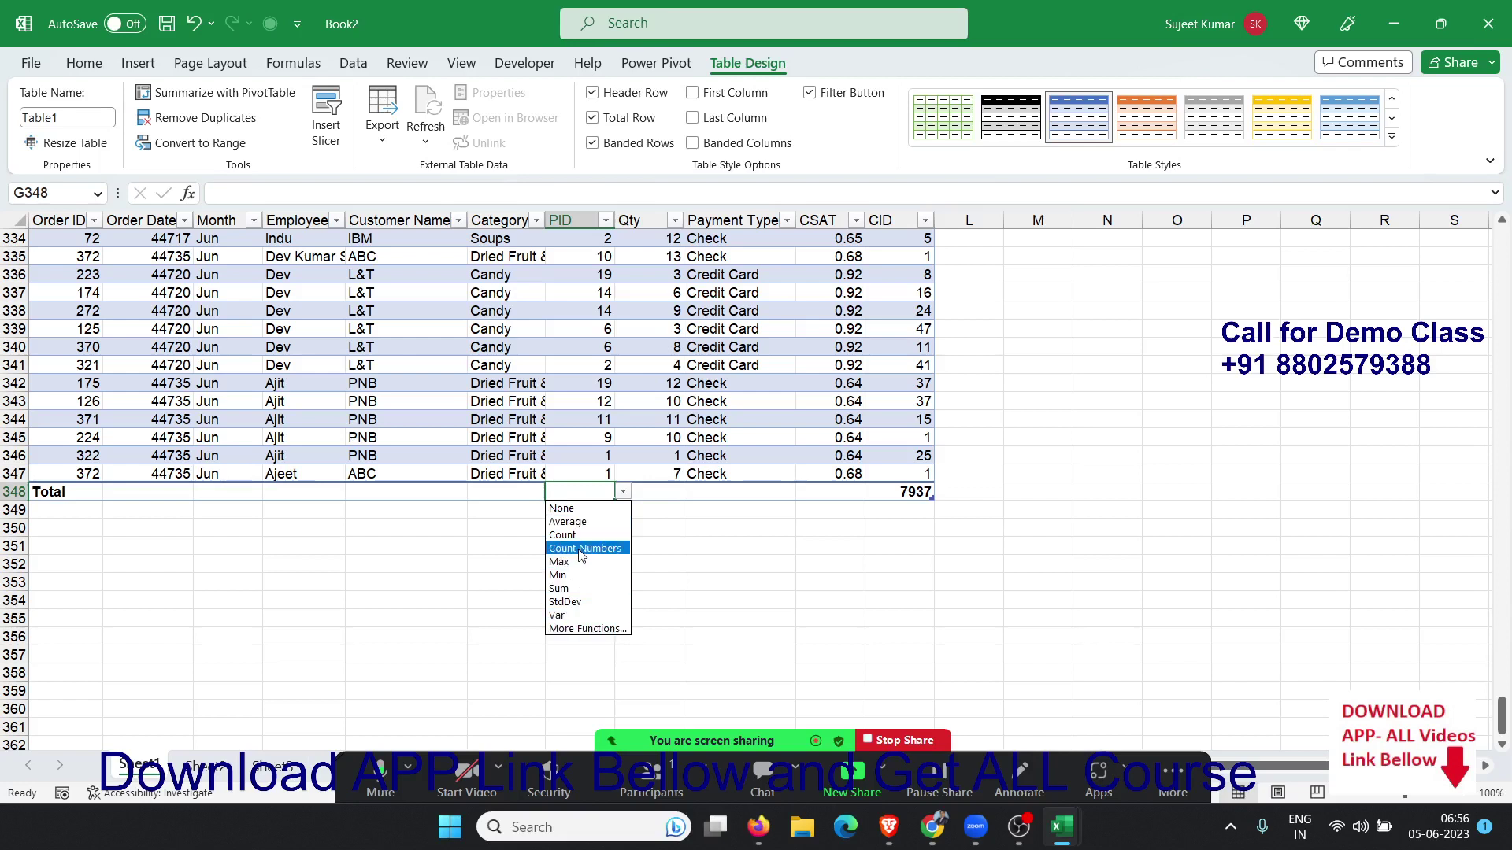
pyautogui.click(669, 495)
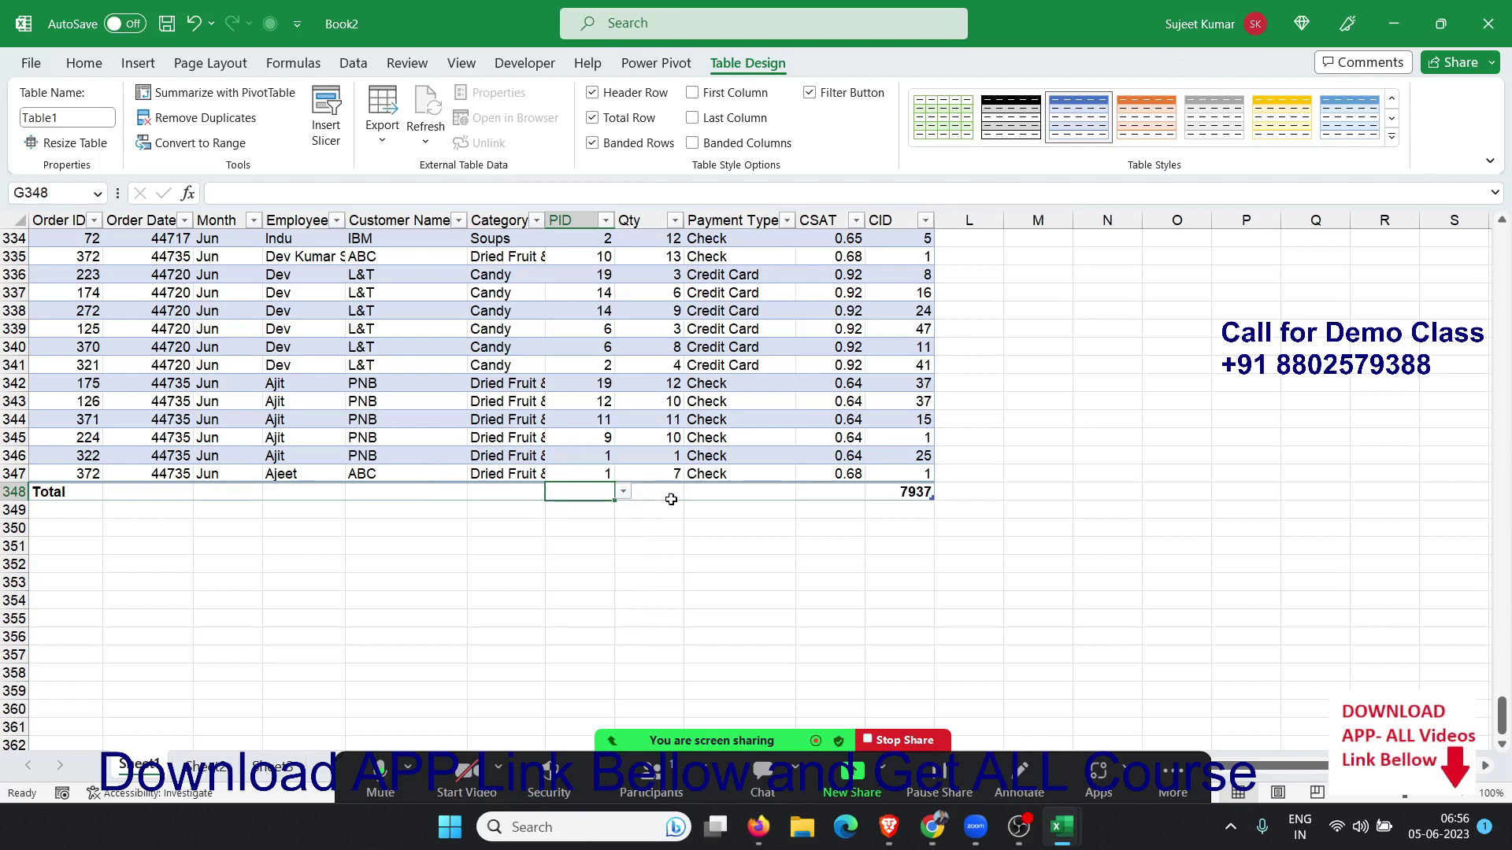
pyautogui.click(667, 493)
pyautogui.click(692, 492)
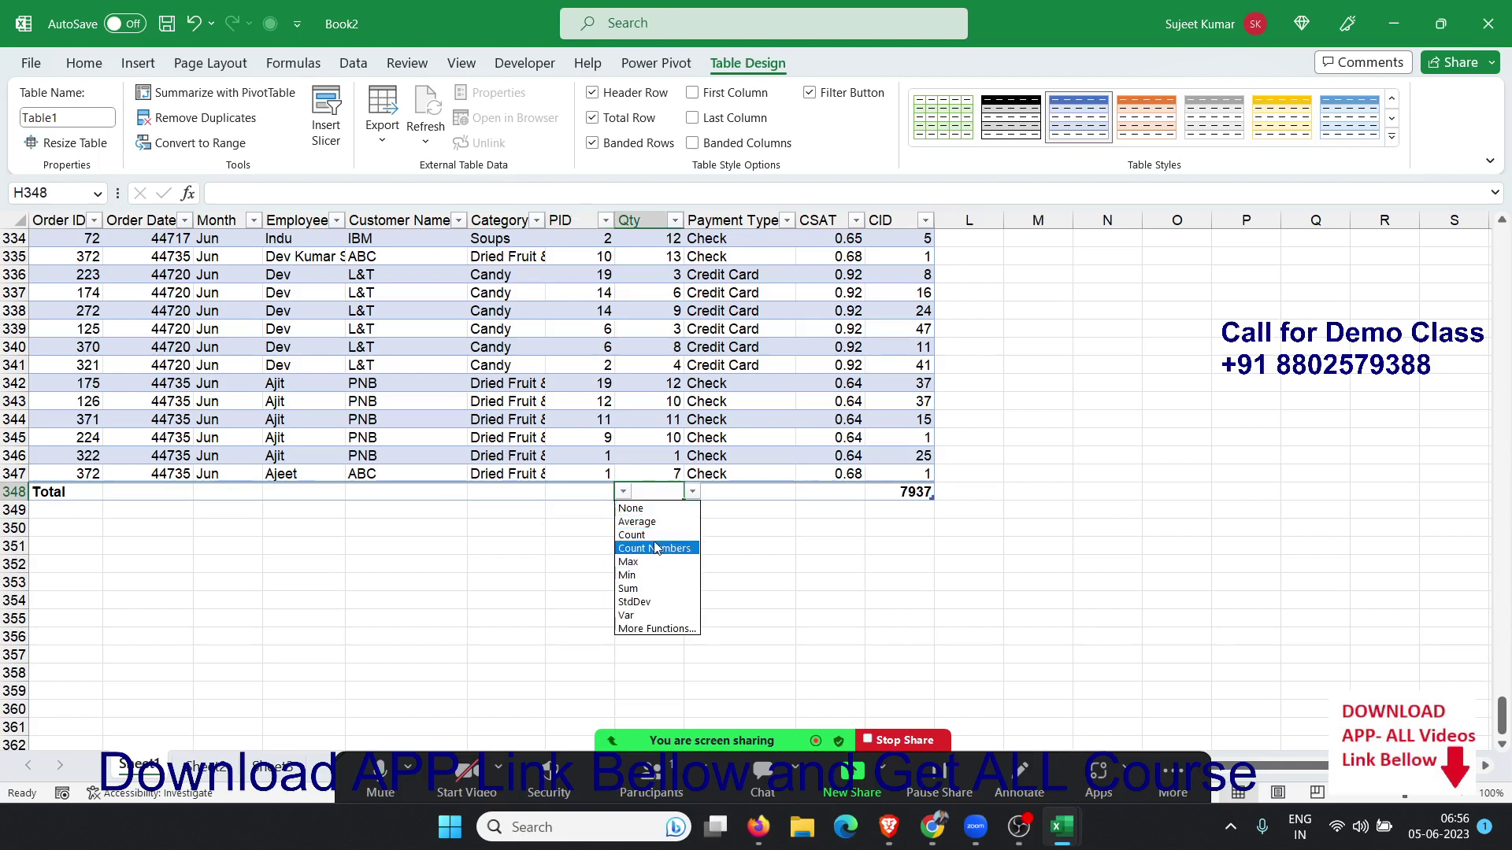
pyautogui.click(651, 590)
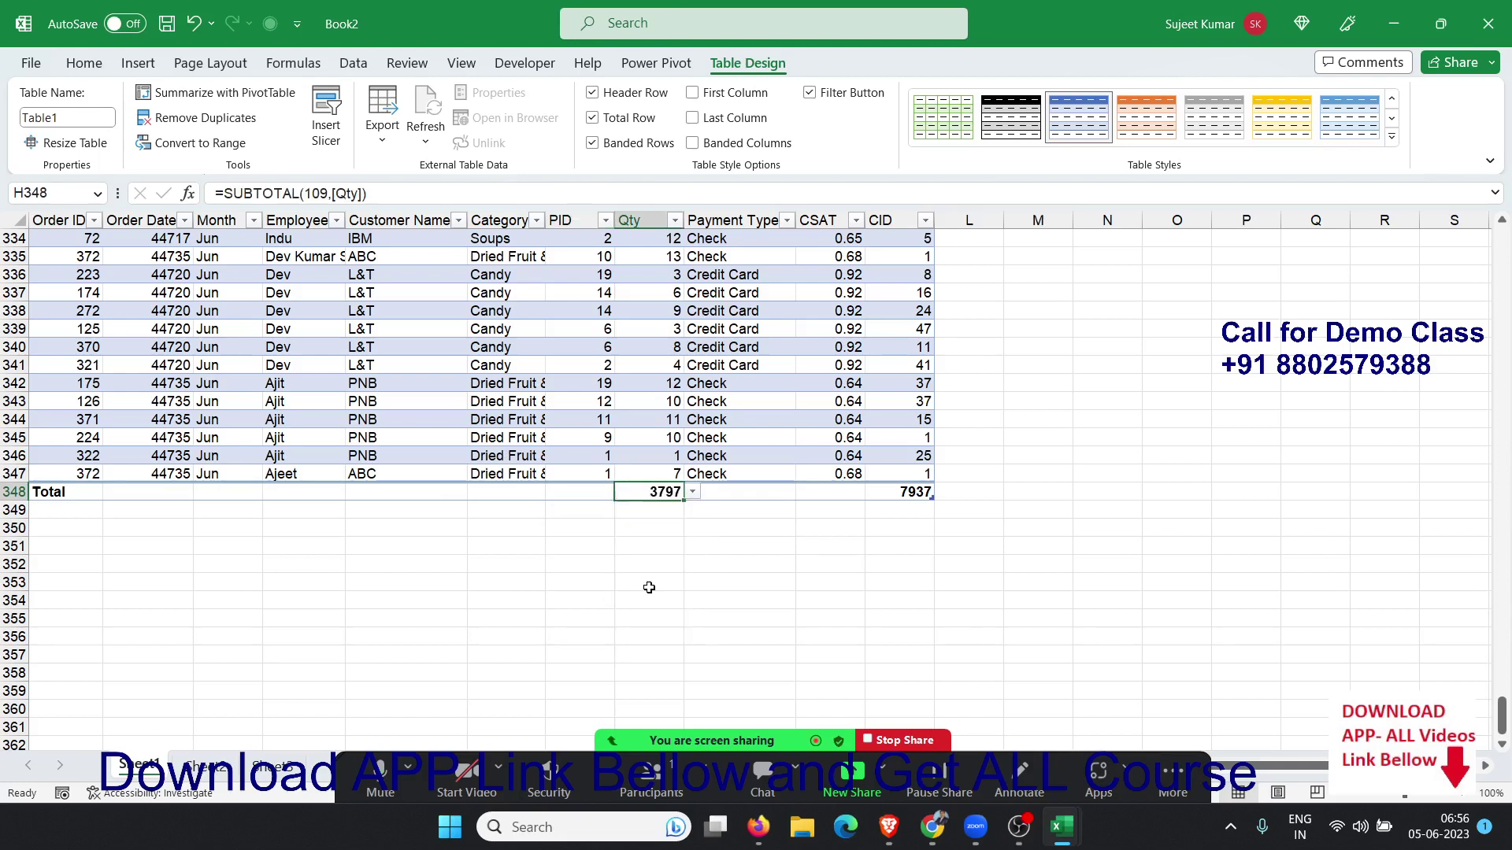
# Set the CSAT column's total in the table's total row to Average
pyautogui.click(652, 399)
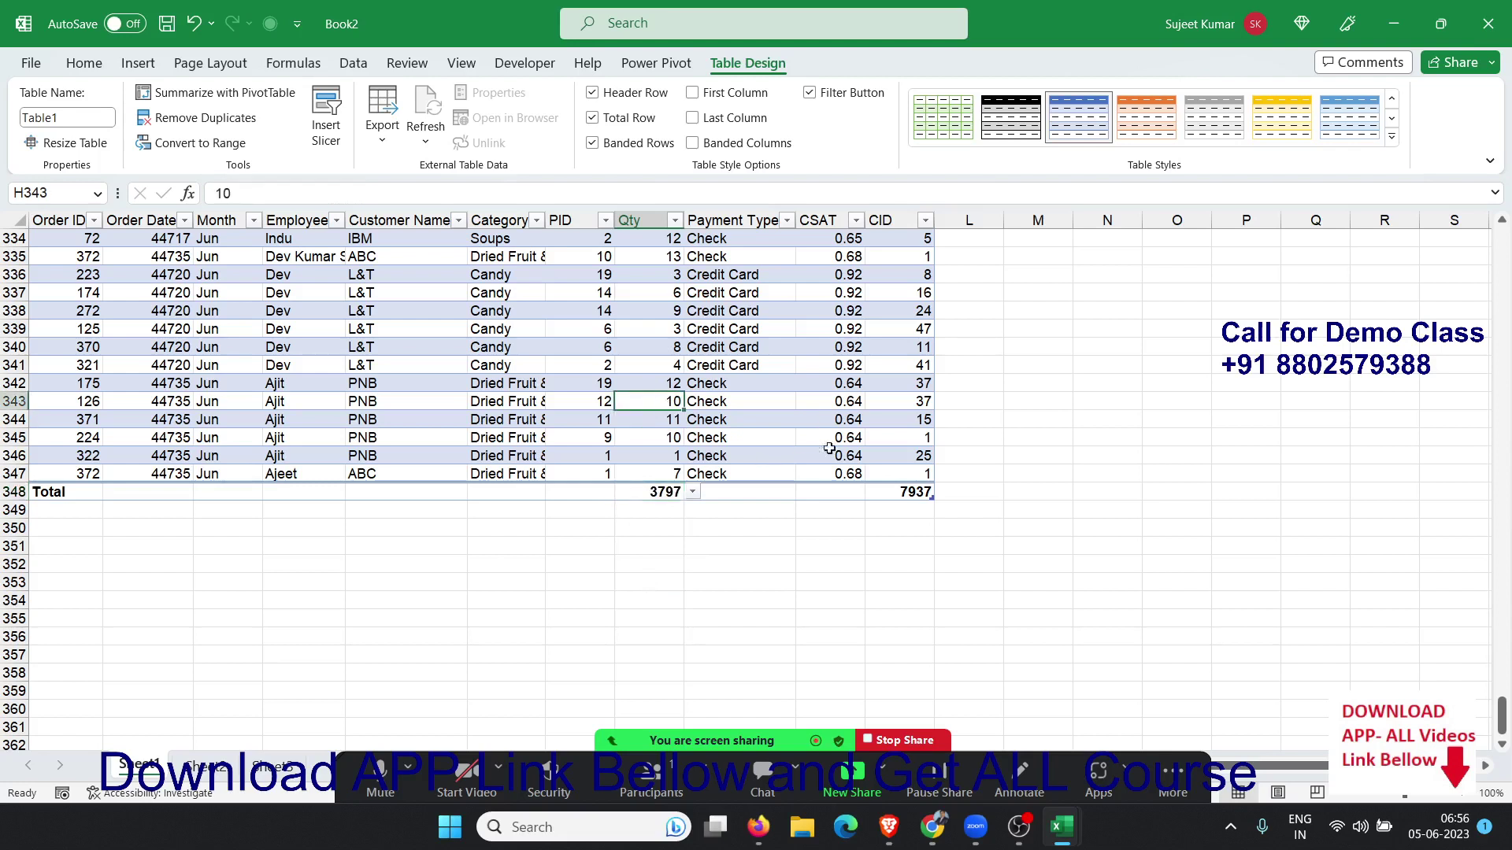
pyautogui.click(839, 491)
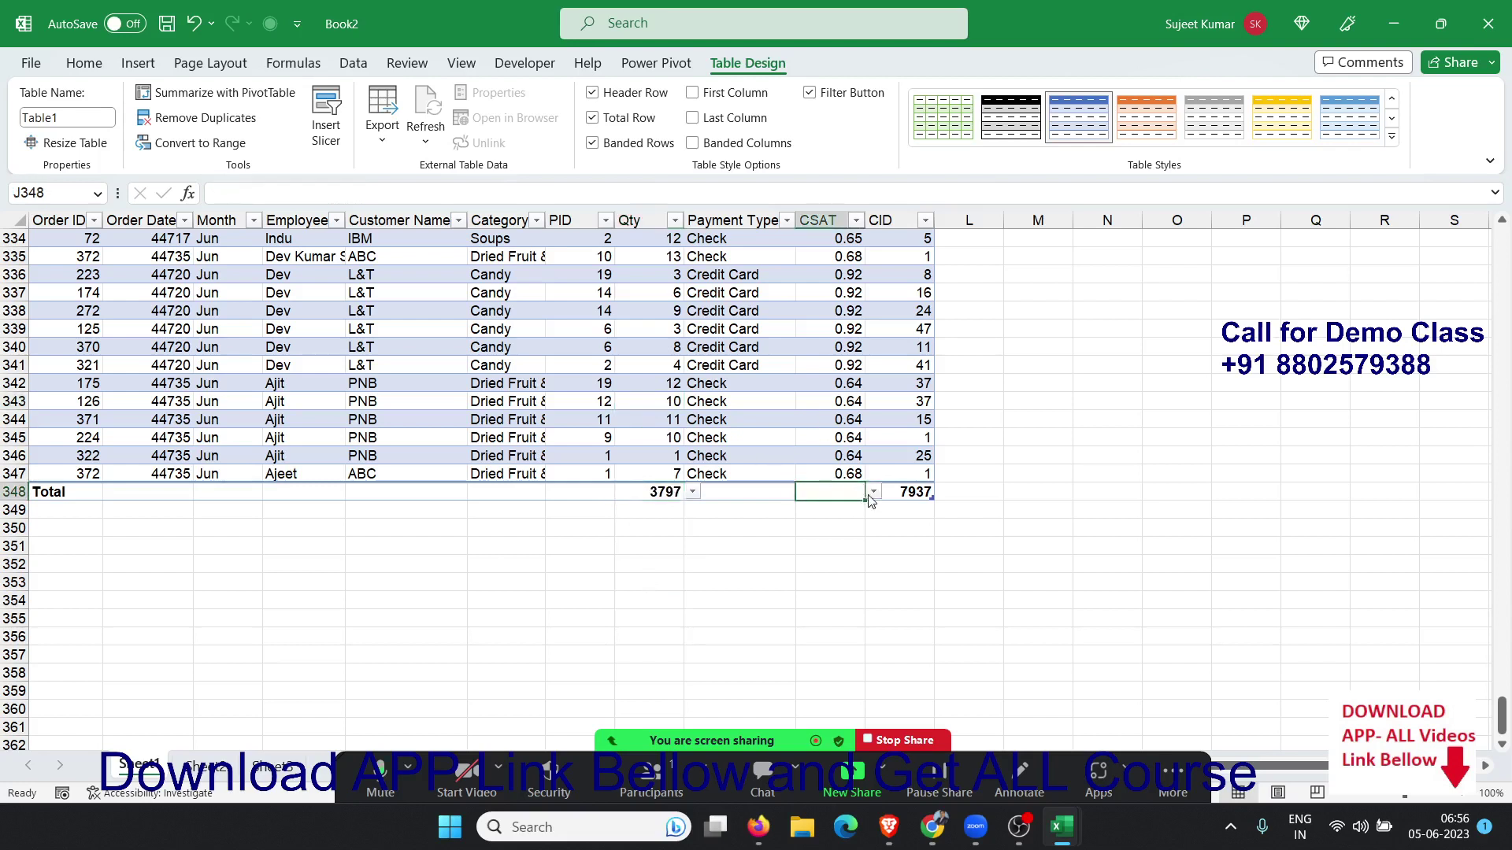
pyautogui.click(873, 492)
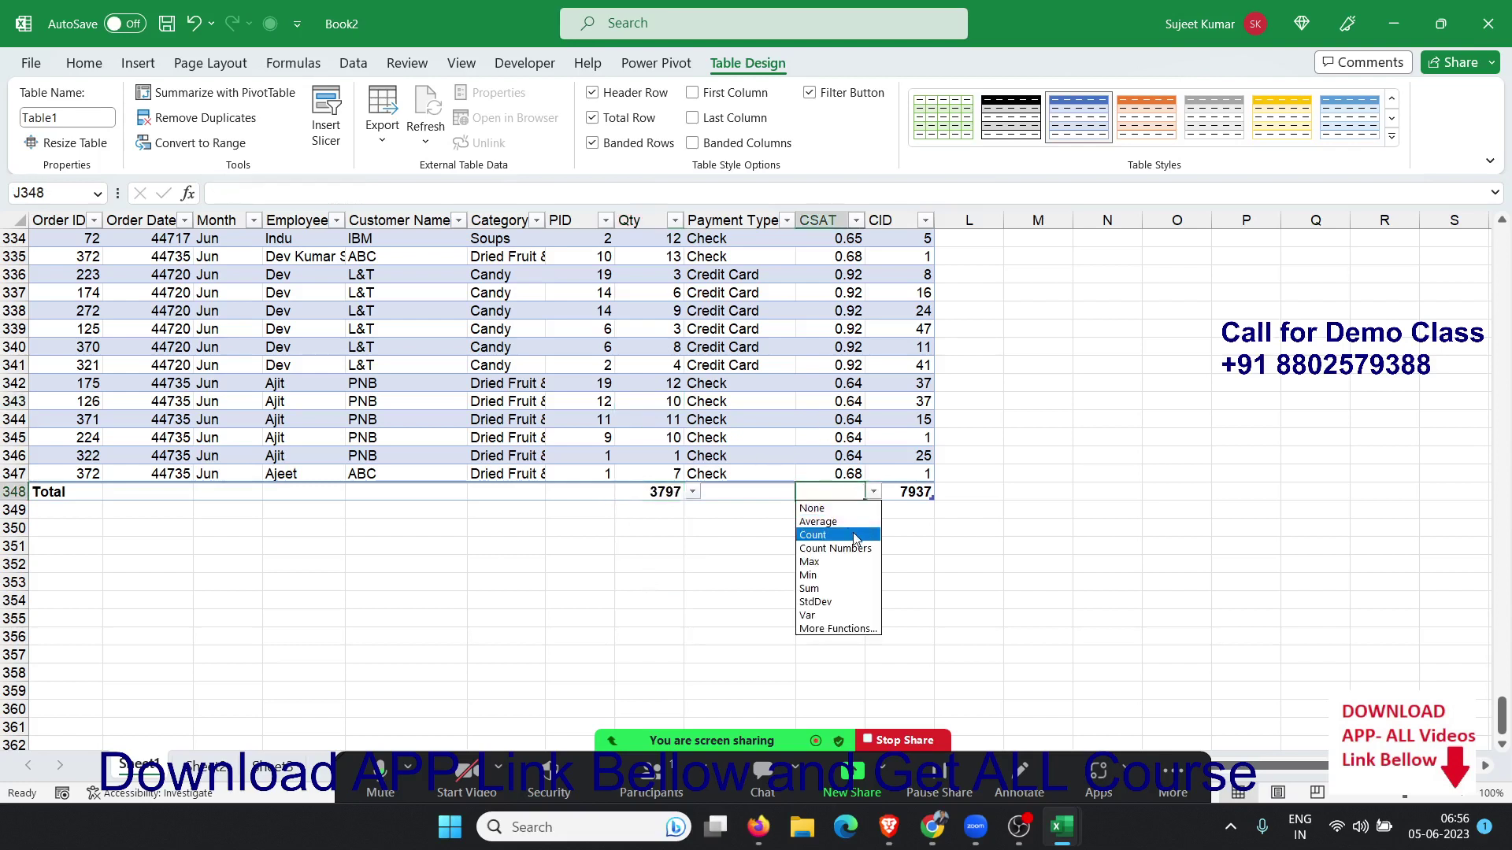
pyautogui.click(819, 521)
# Look over the table from its first rows, checking the column headers and the cells across its data range
pyautogui.click(586, 364)
pyautogui.scroll(10, 587, 370)
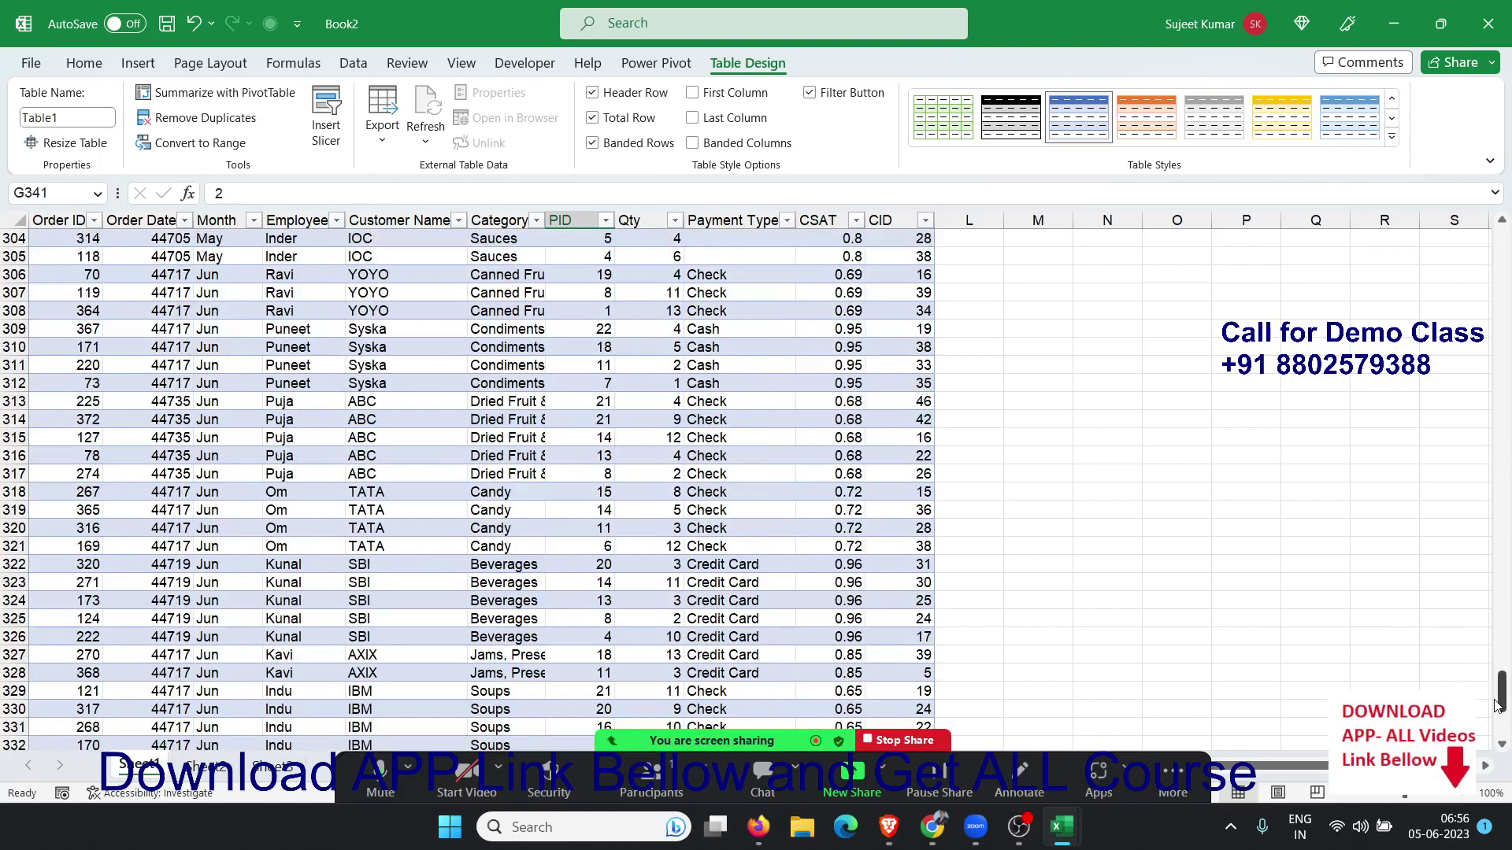
pyautogui.moveTo(1500, 703); pyautogui.dragTo(1501, 259)
pyautogui.click(631, 368)
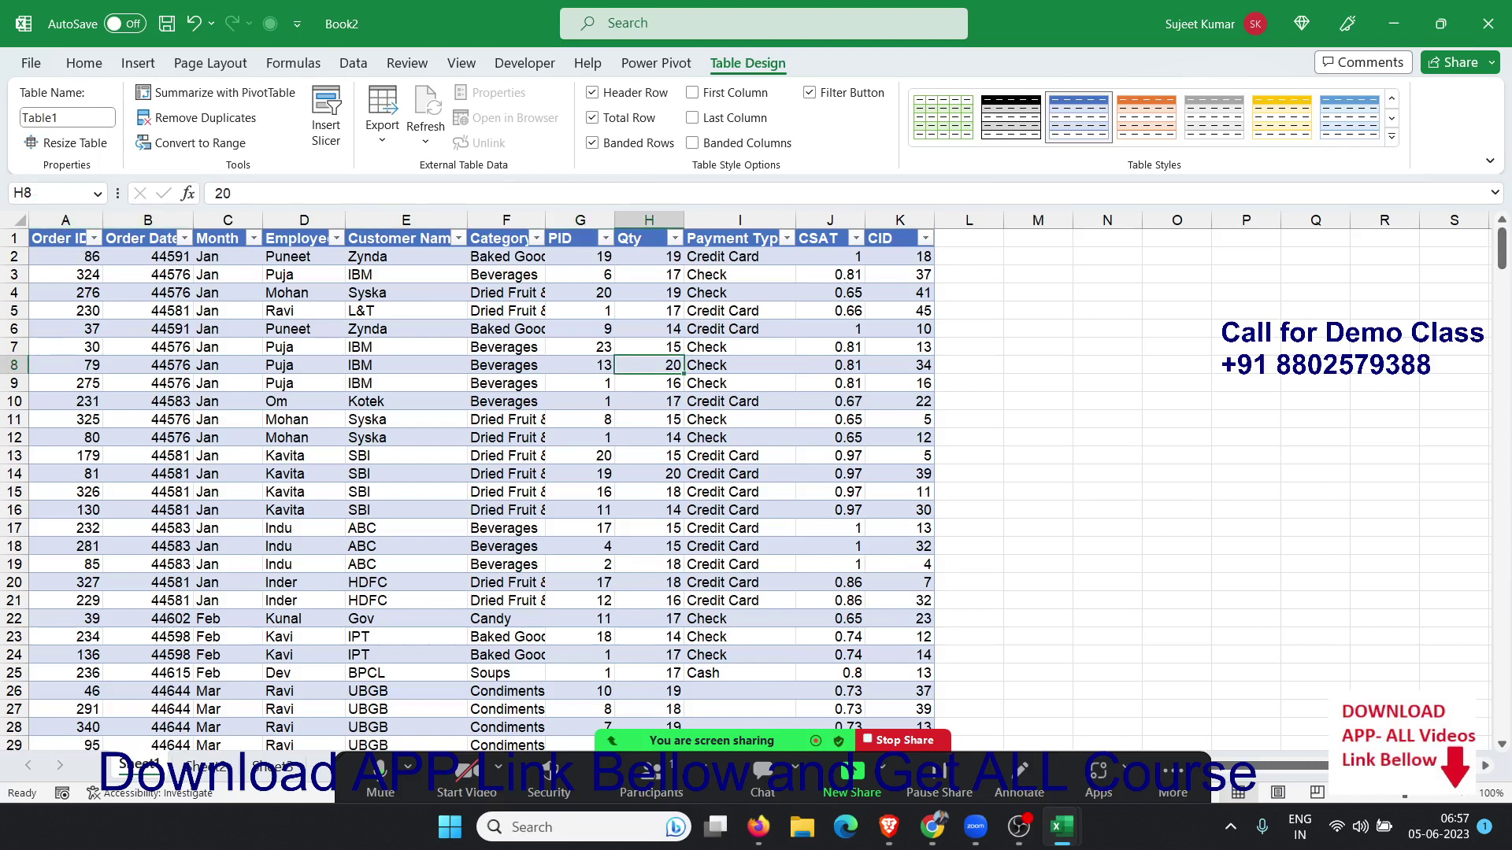
pyautogui.scroll(-2, 1268, 410)
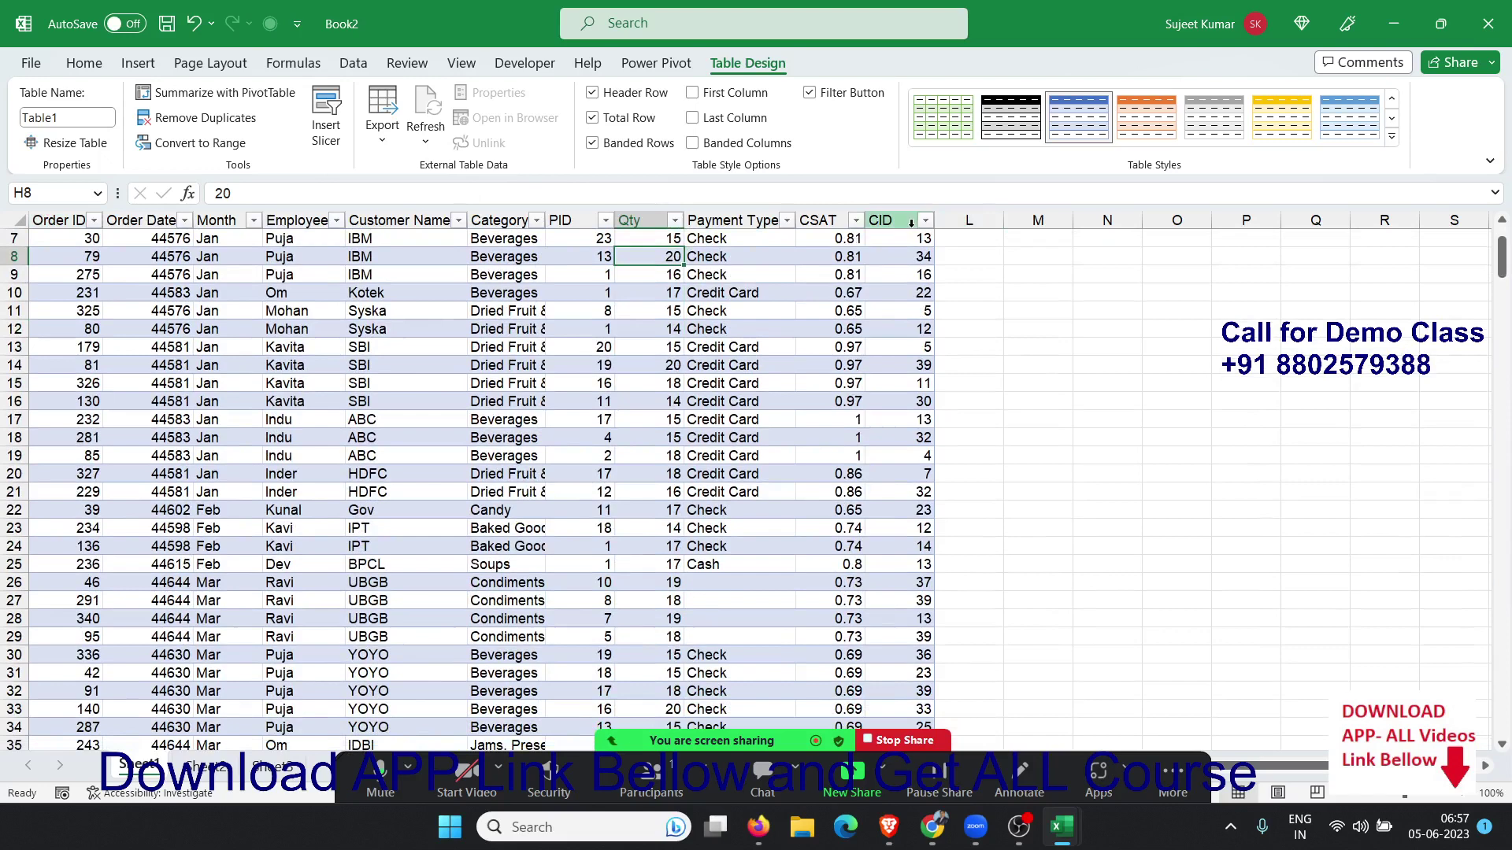
pyautogui.scroll(2, 440, 372)
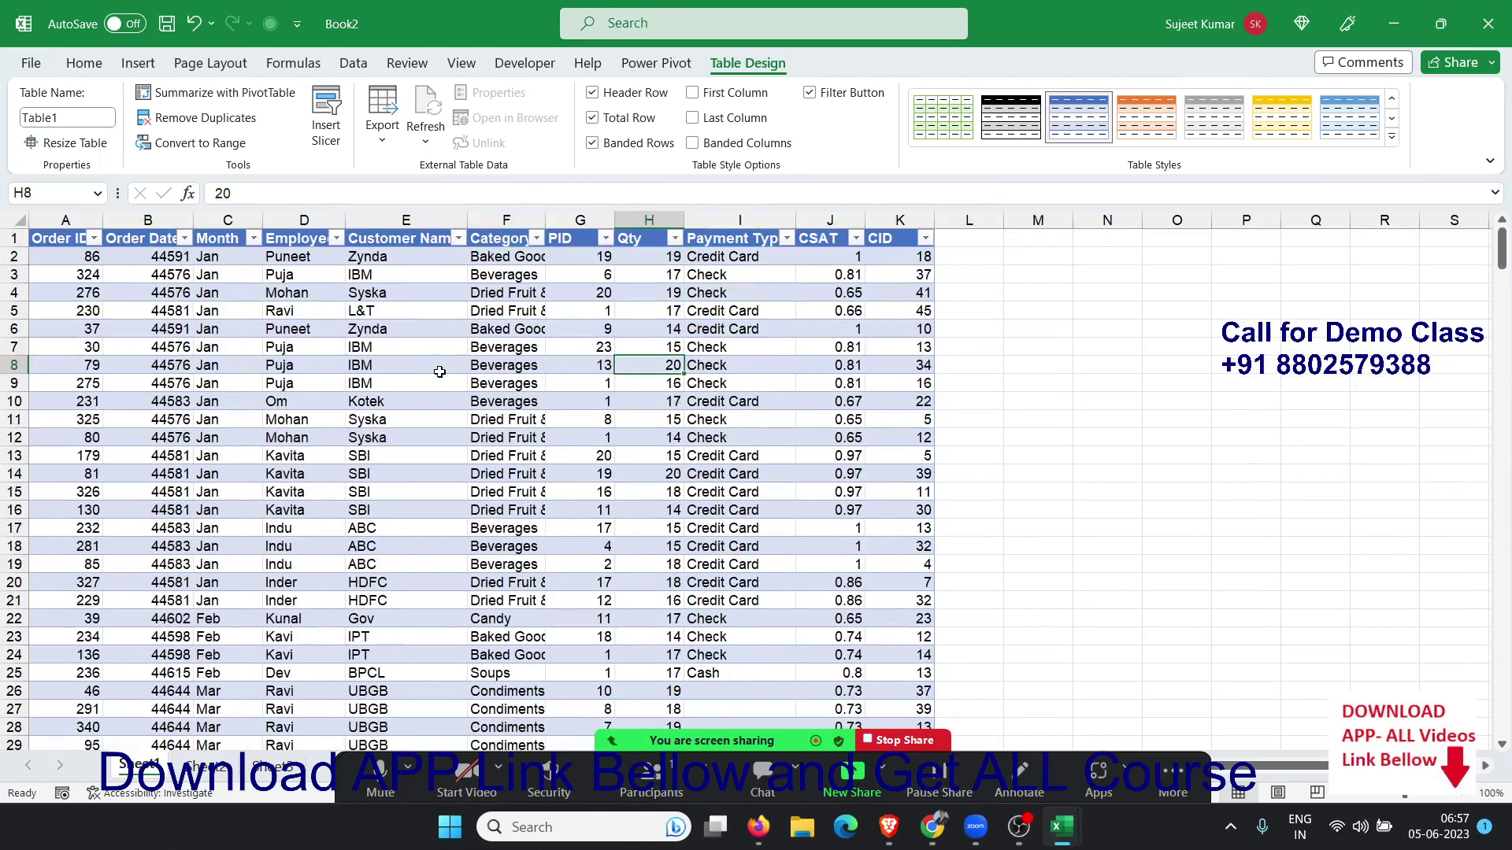
pyautogui.click(351, 311)
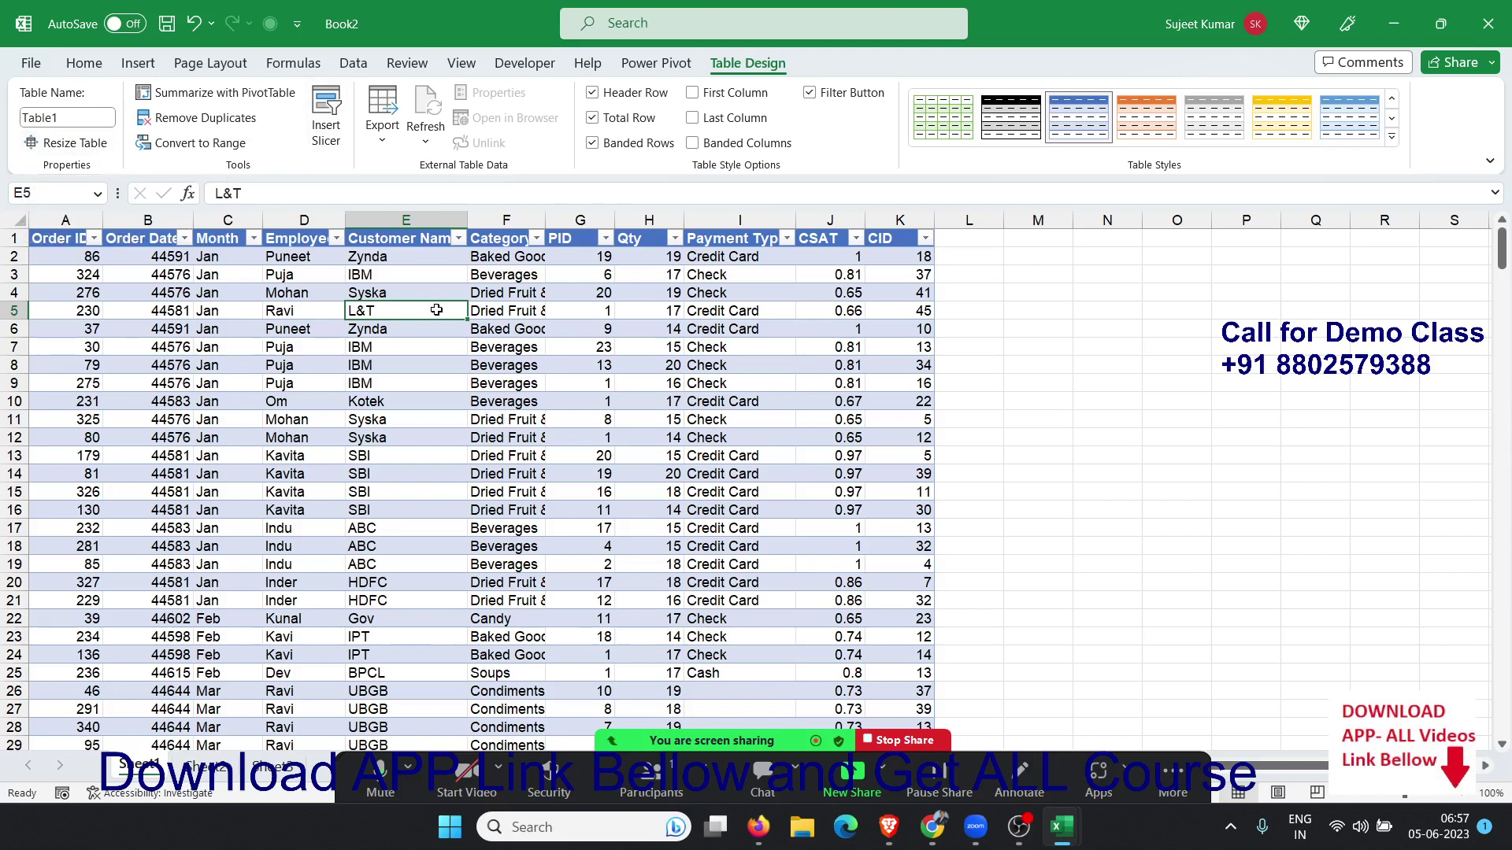
pyautogui.moveTo(180, 276); pyautogui.dragTo(697, 475)
pyautogui.click(435, 402)
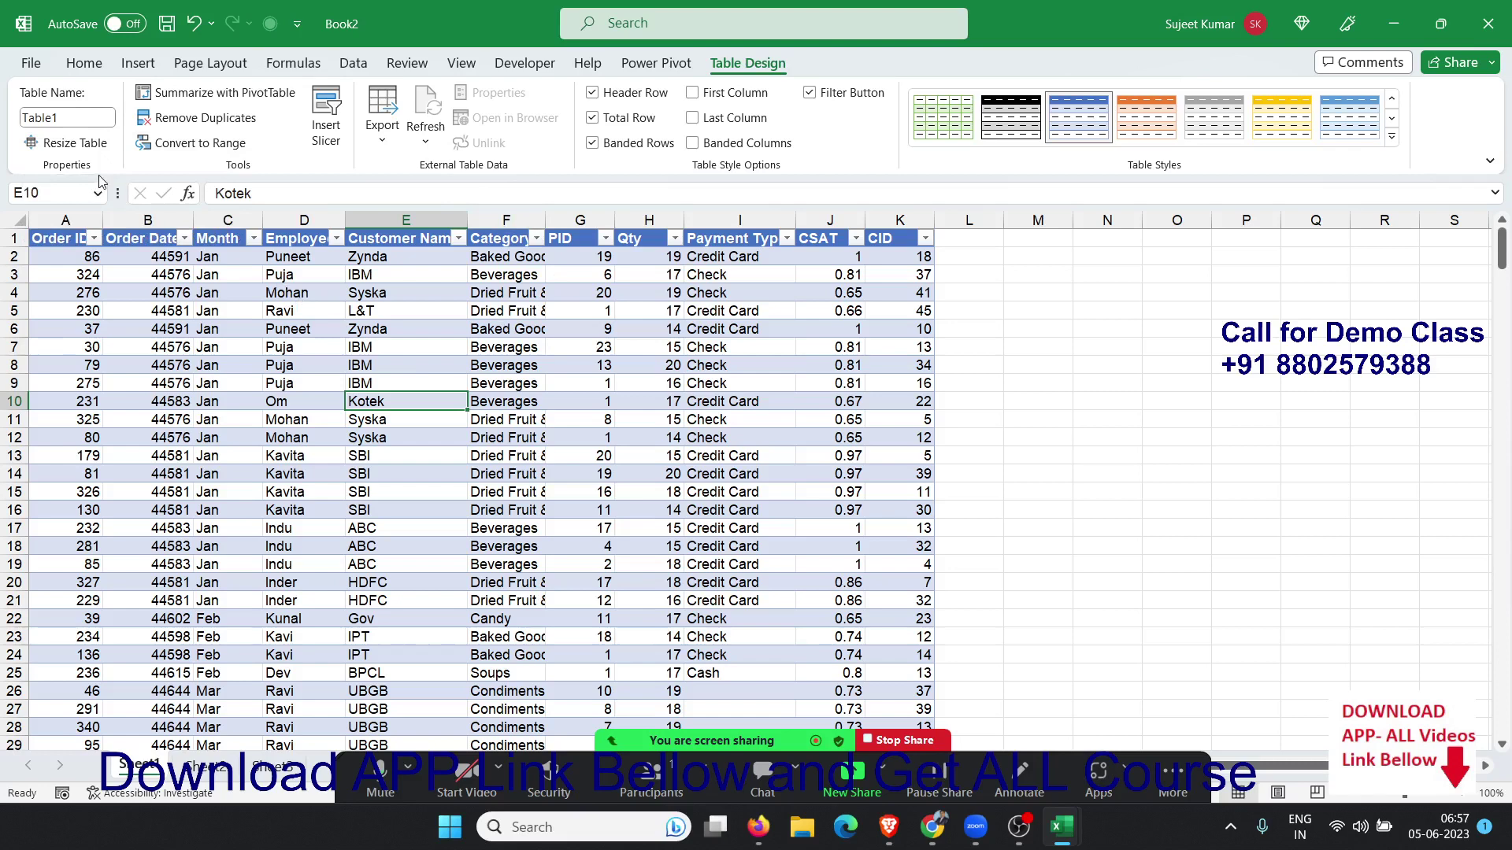
pyautogui.click(502, 351)
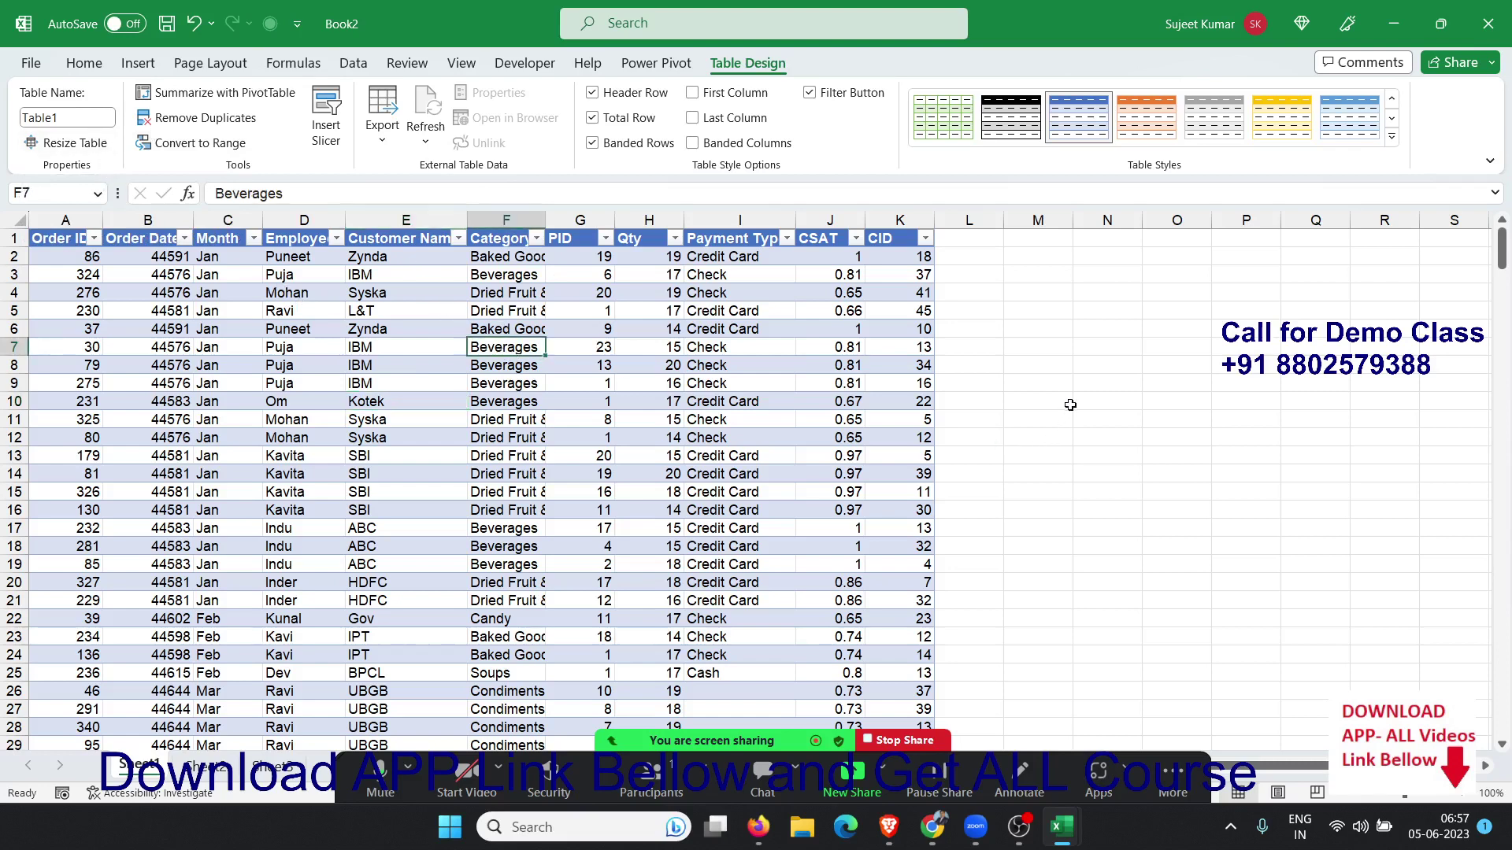
# Enter a formula in N10 that sums the table's whole Qty column by structured reference, =SUM(Table1[Qty])
pyautogui.click(1079, 398)
pyautogui.write('=sun')
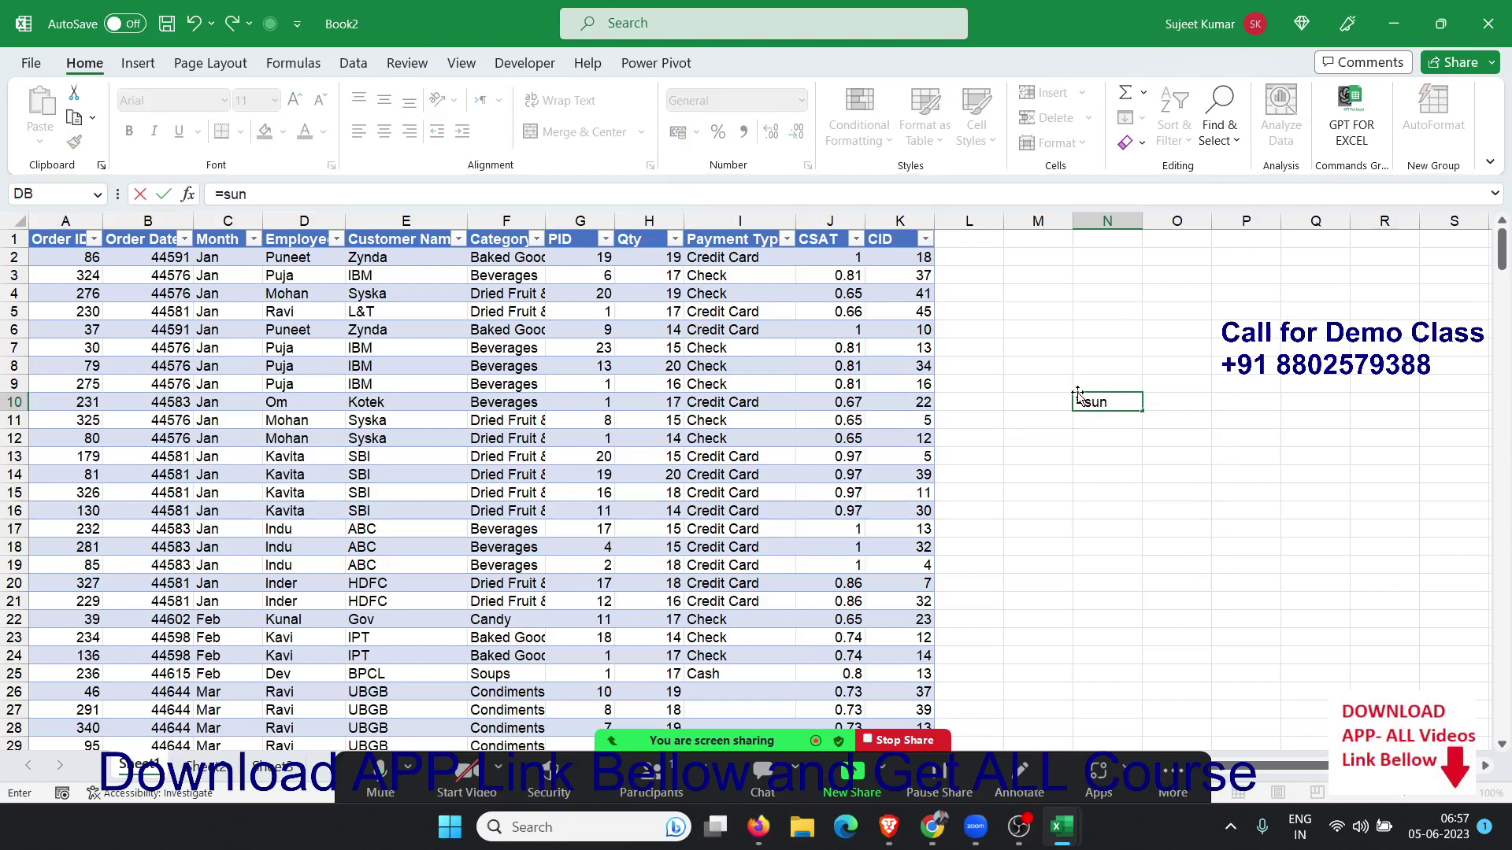
pyautogui.press('BackSpace')
pyautogui.write('m')
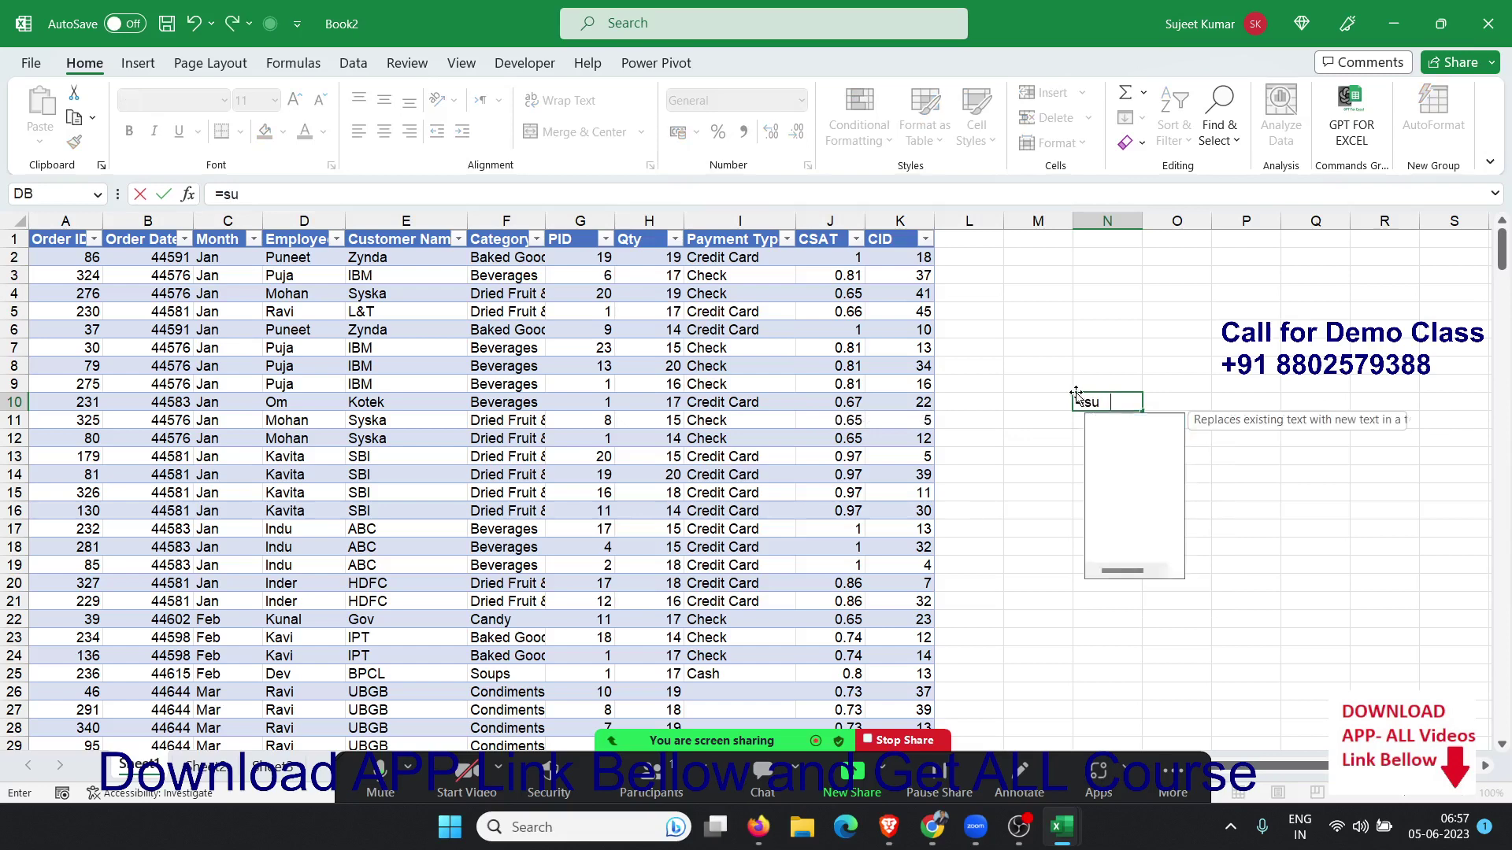
pyautogui.press('Tab')
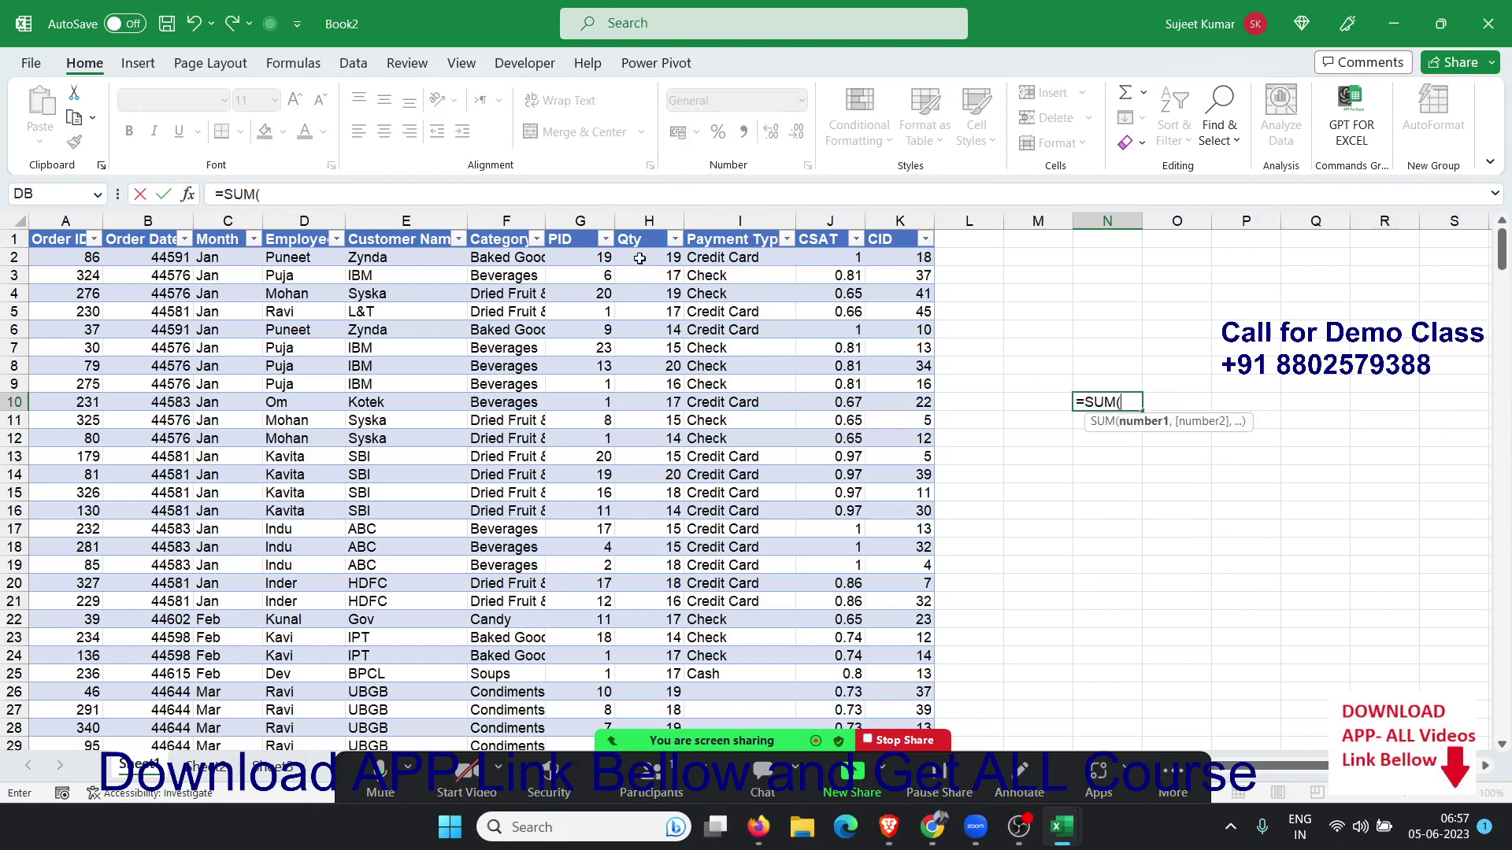
pyautogui.click(642, 230)
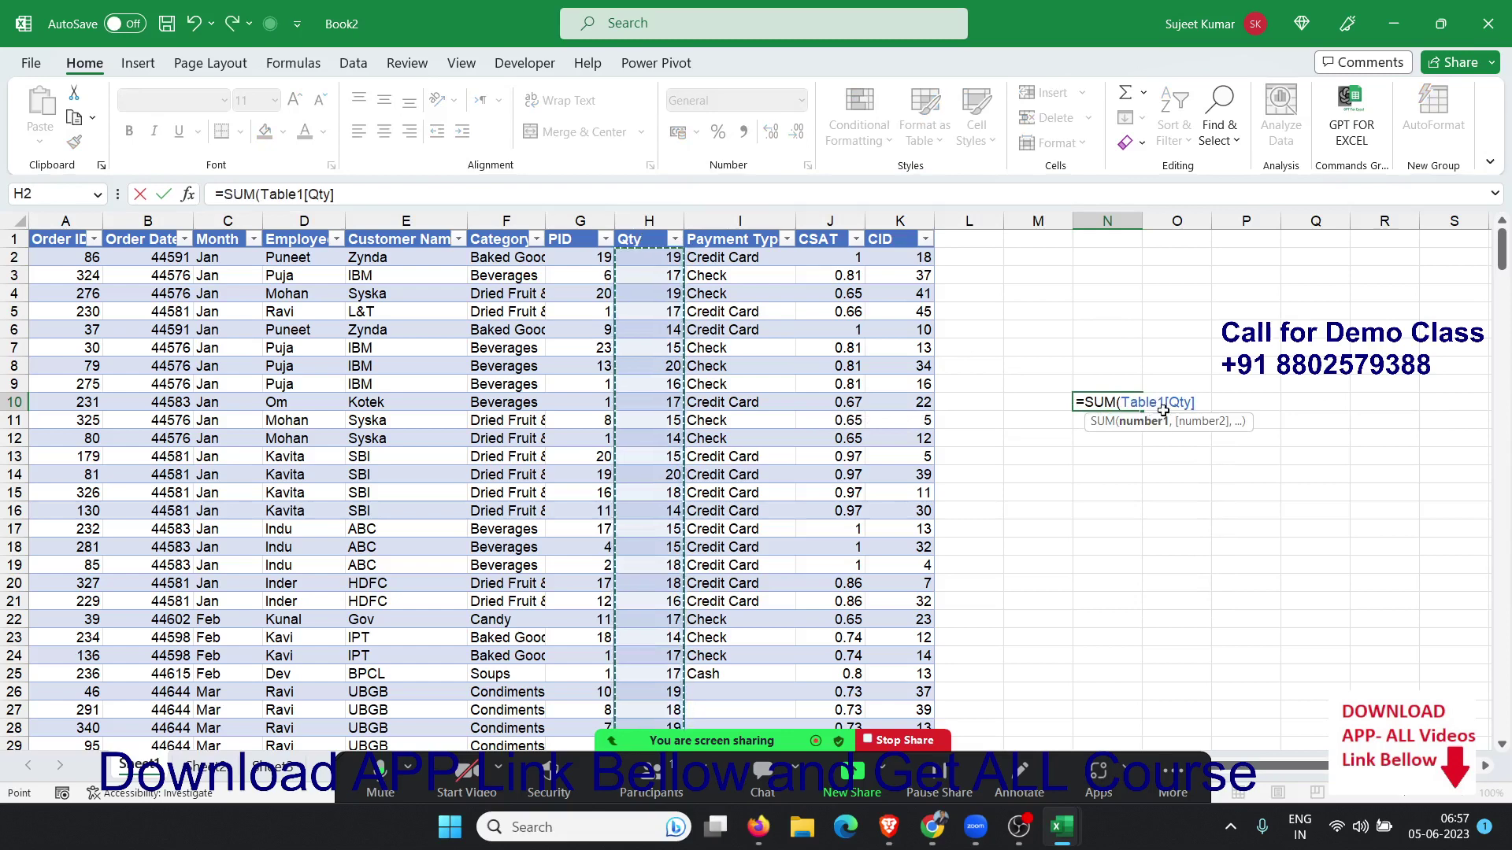
pyautogui.click(1187, 400)
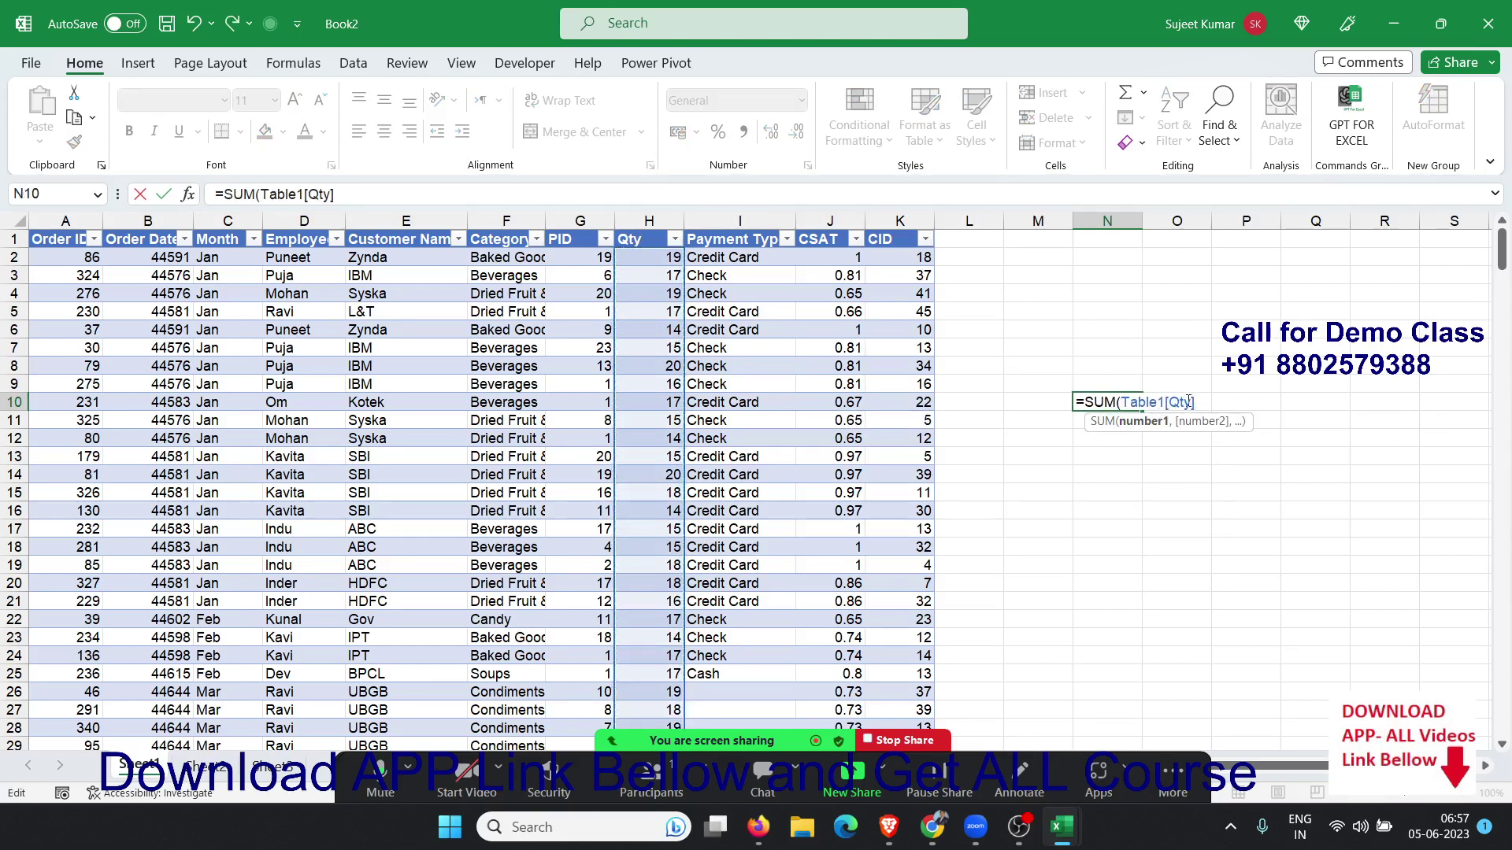
pyautogui.write(')')
pyautogui.press('Return')
pyautogui.press('Up')
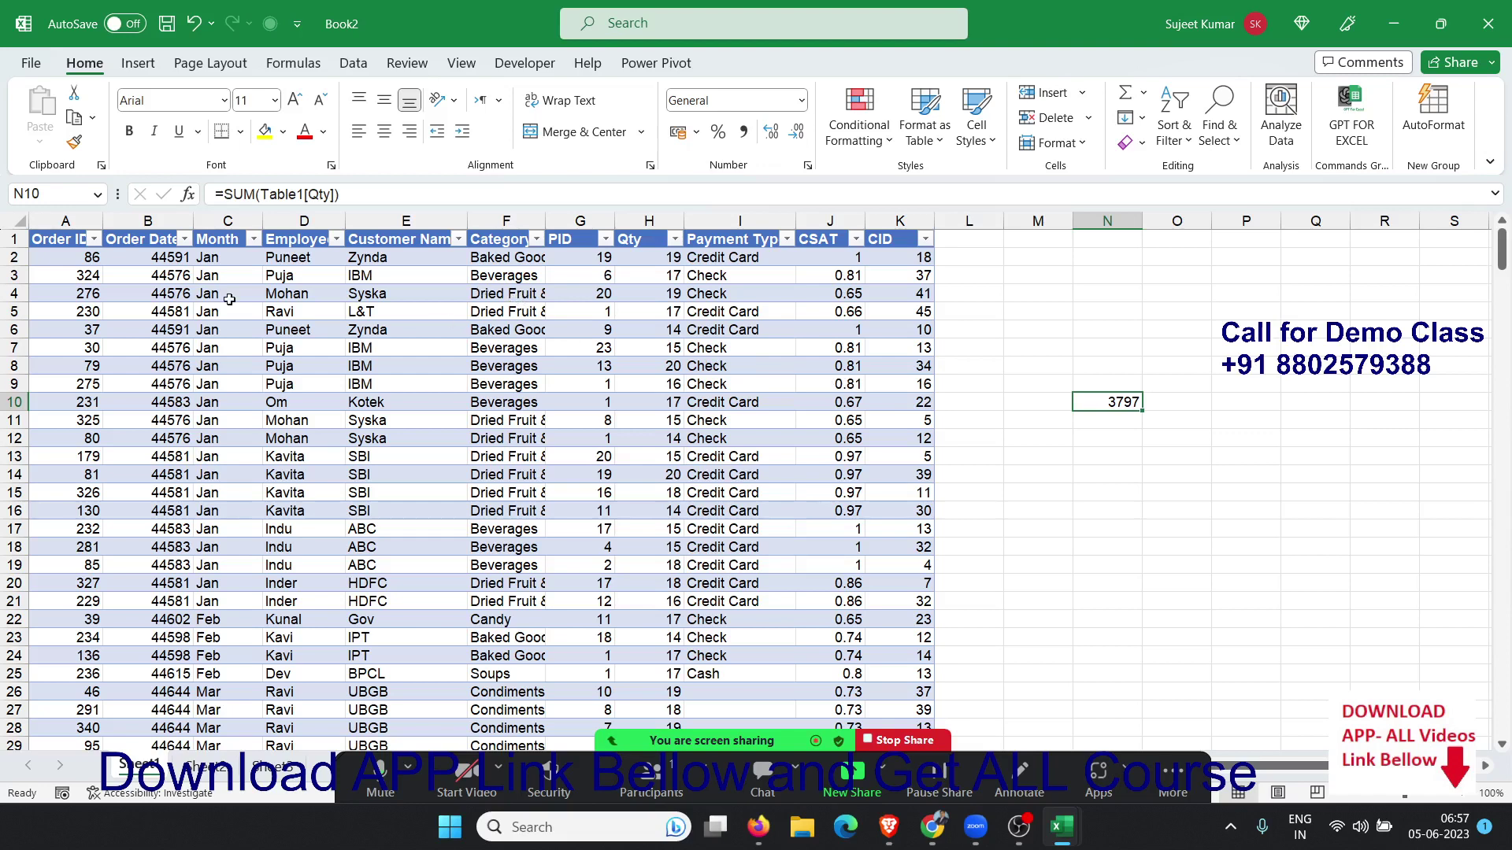
# Try the Banded Columns style option on the table, leaving it switched off
pyautogui.click(535, 351)
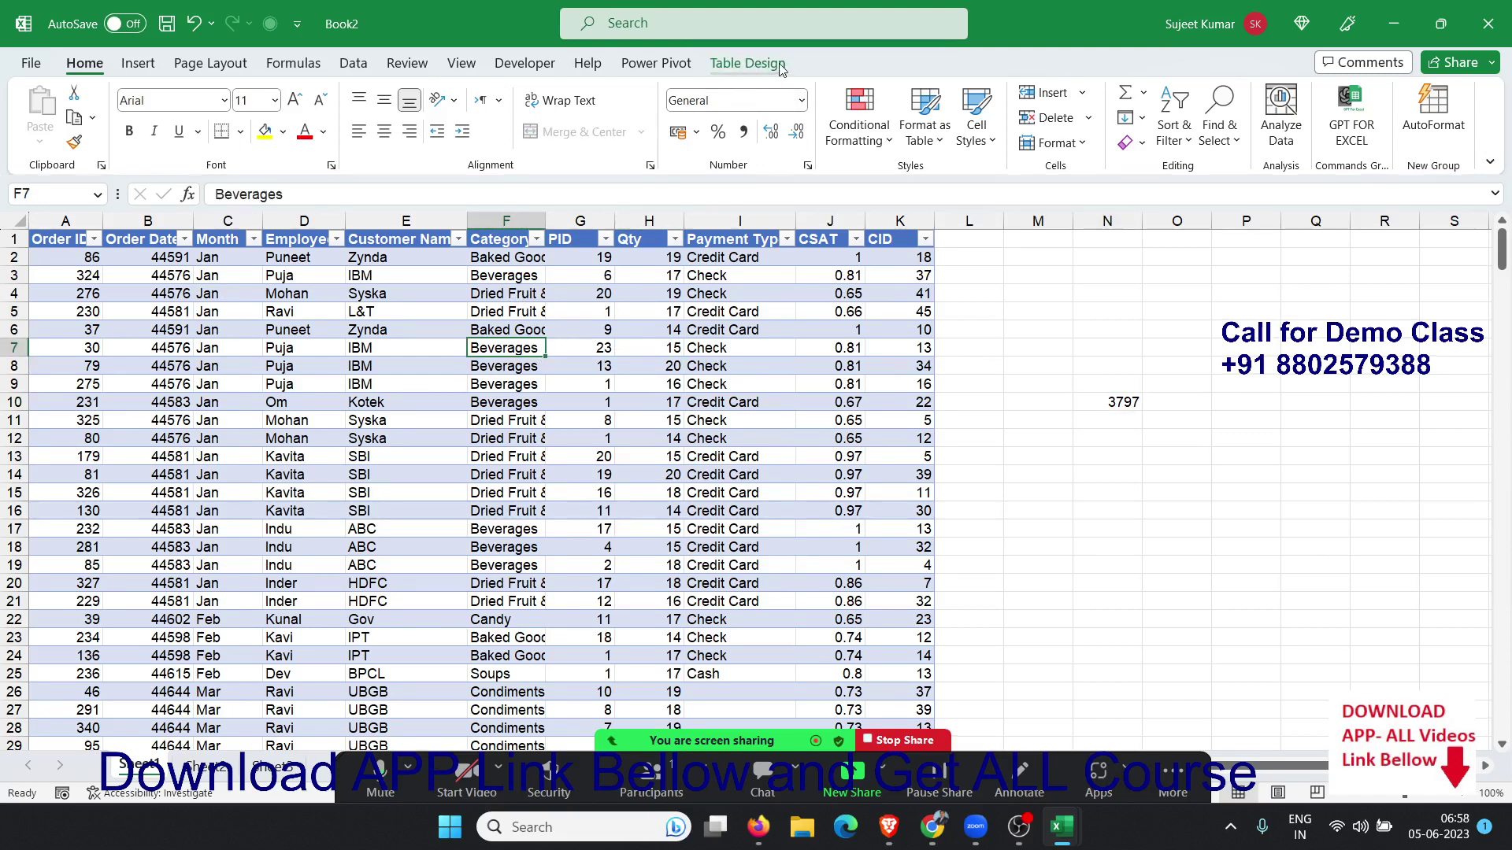
pyautogui.click(747, 63)
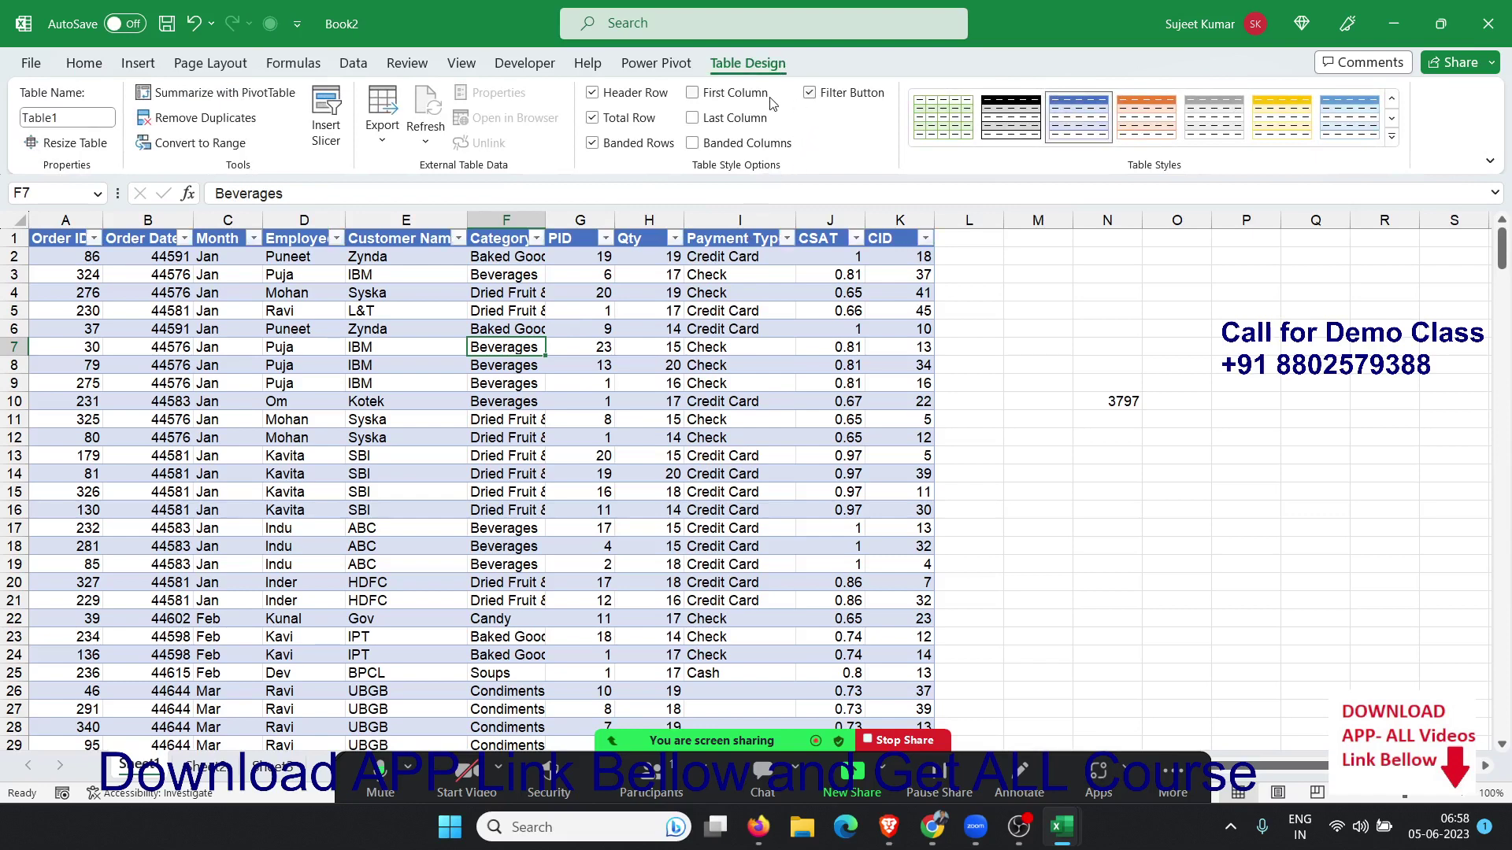
pyautogui.click(748, 144)
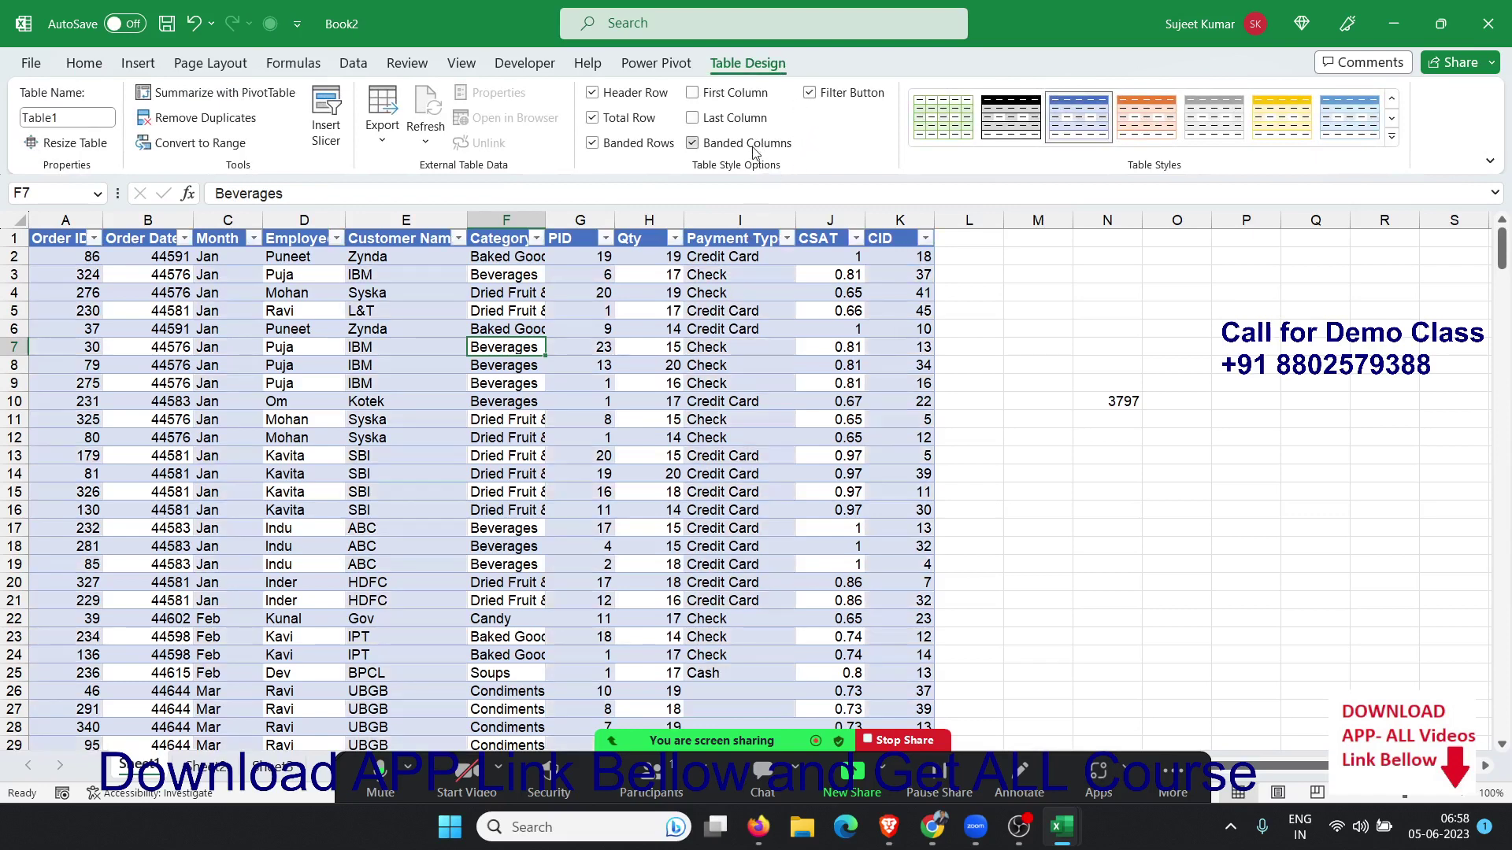
pyautogui.click(754, 150)
pyautogui.click(754, 150)
pyautogui.click(754, 149)
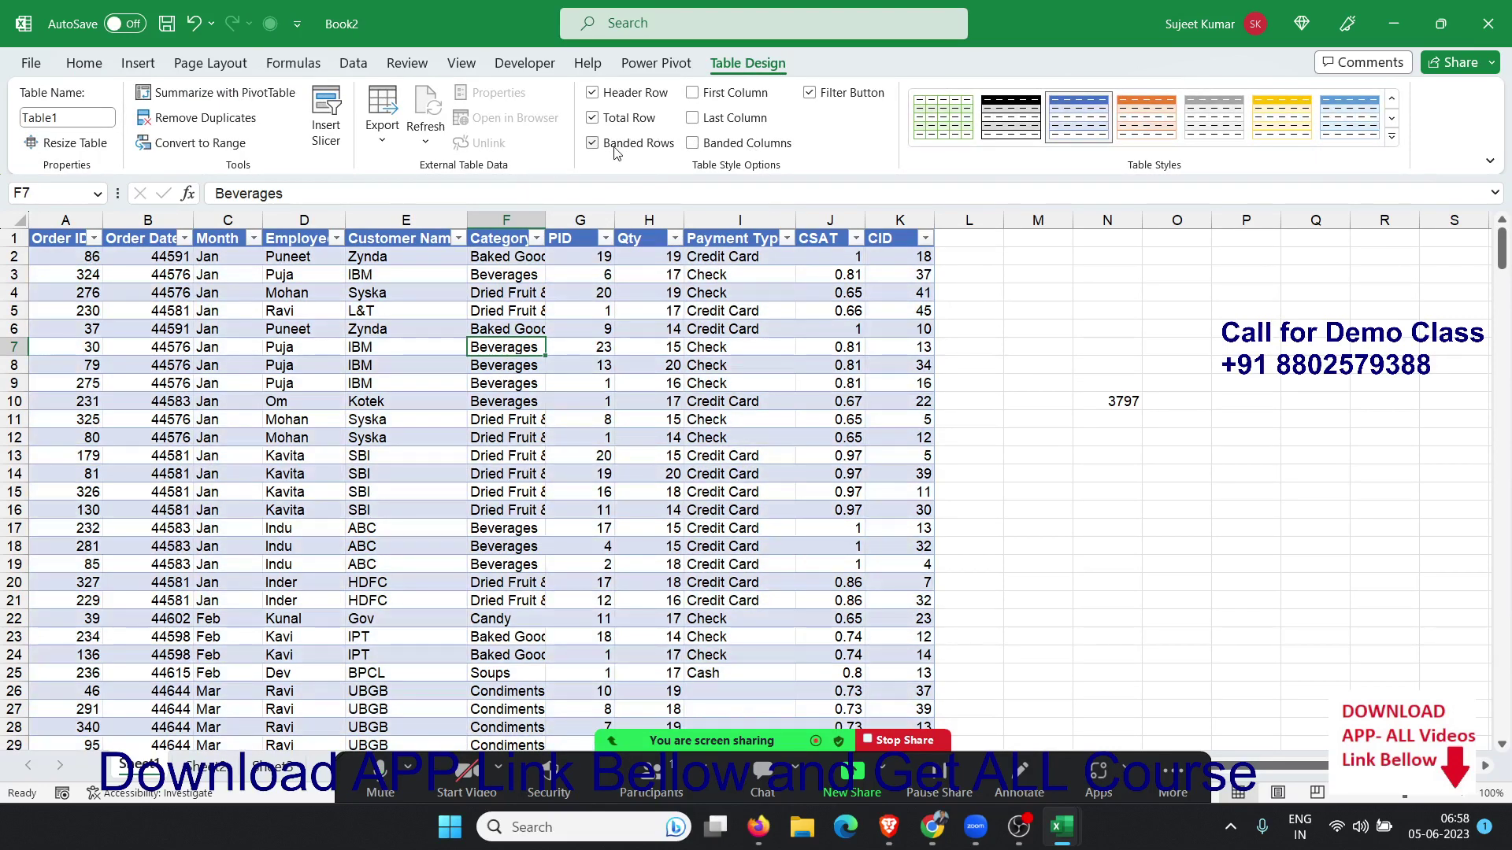
# Switch the table's Banded Rows shading off and on, leaving it switched on
pyautogui.click(615, 143)
pyautogui.click(616, 144)
pyautogui.click(616, 144)
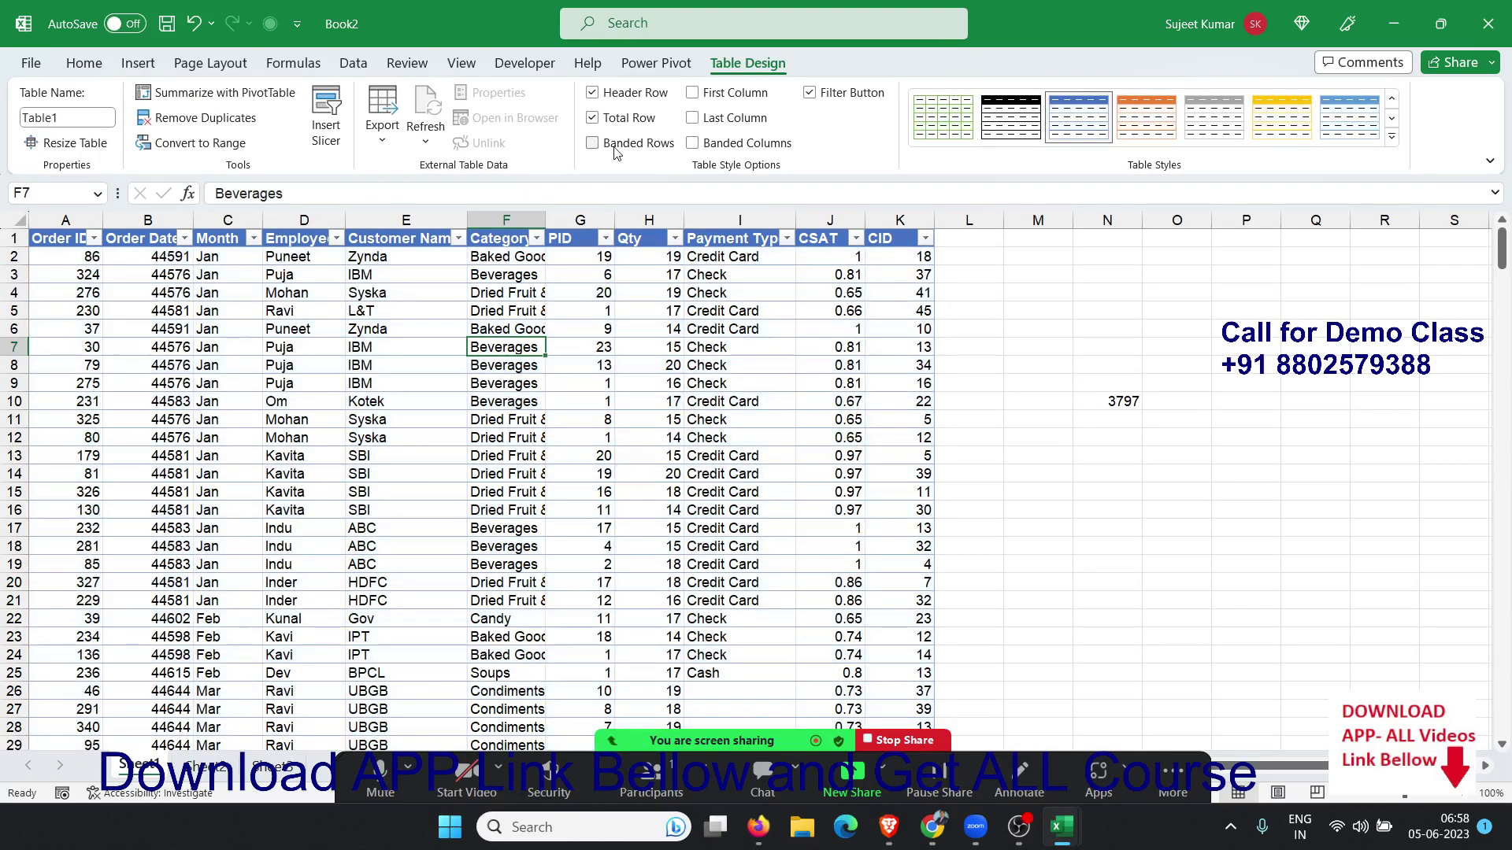
pyautogui.click(616, 150)
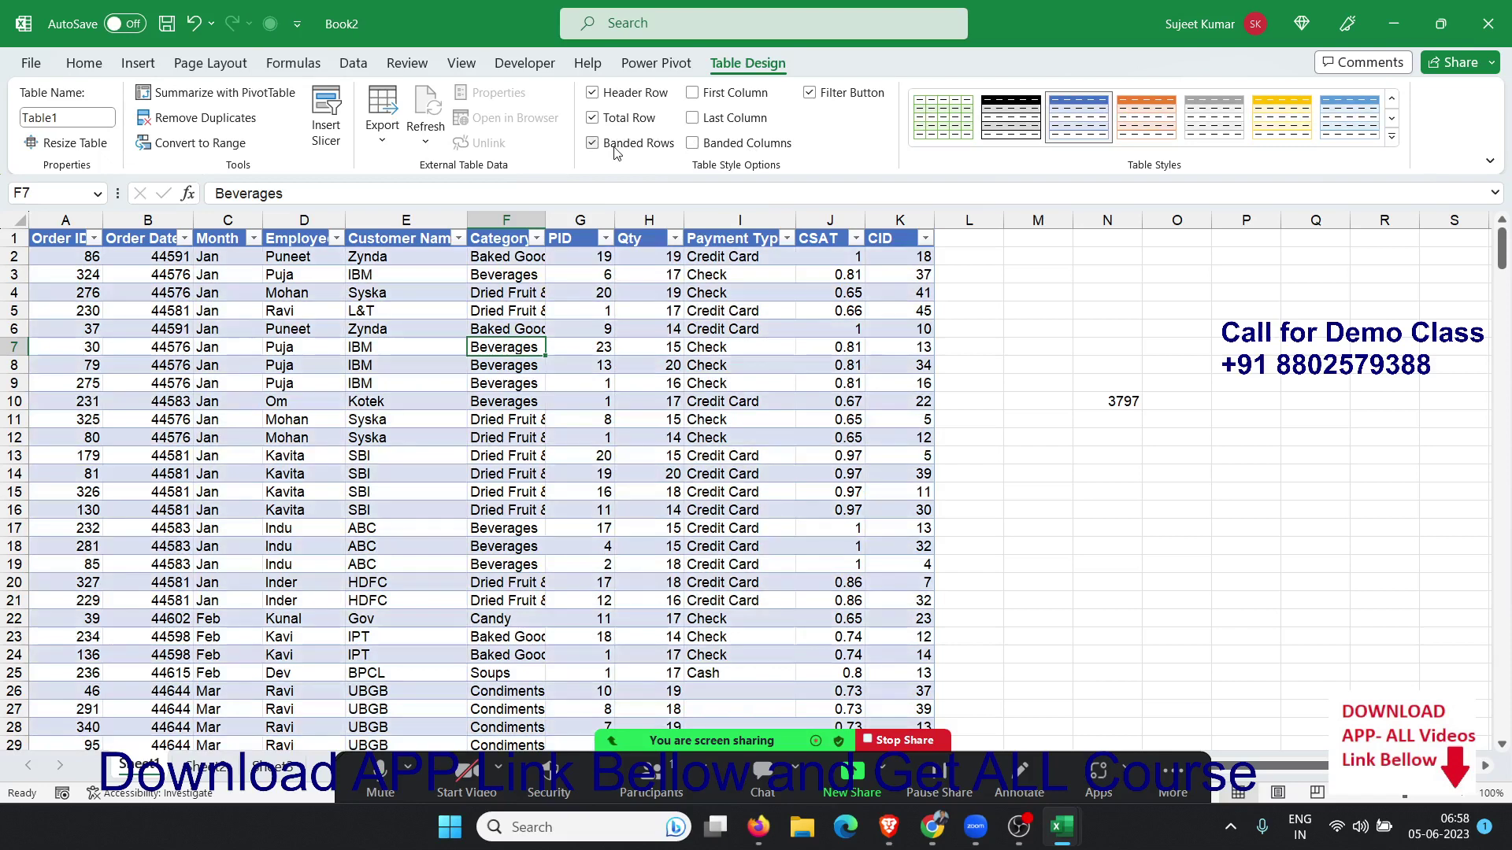
# Refresh all data in the workbook and view the table's export options without exporting
pyautogui.click(421, 134)
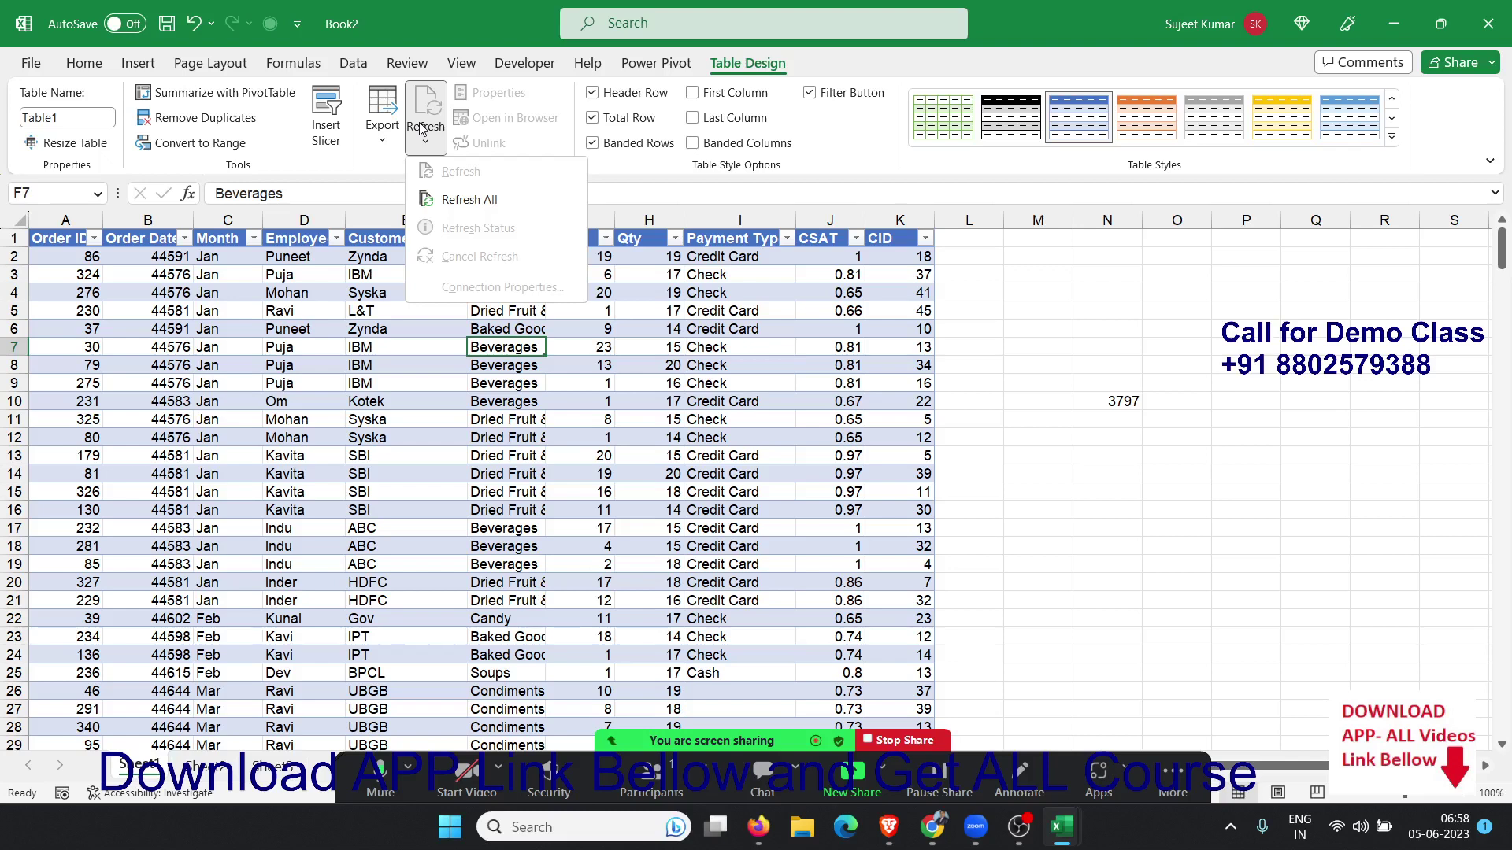
pyautogui.click(461, 198)
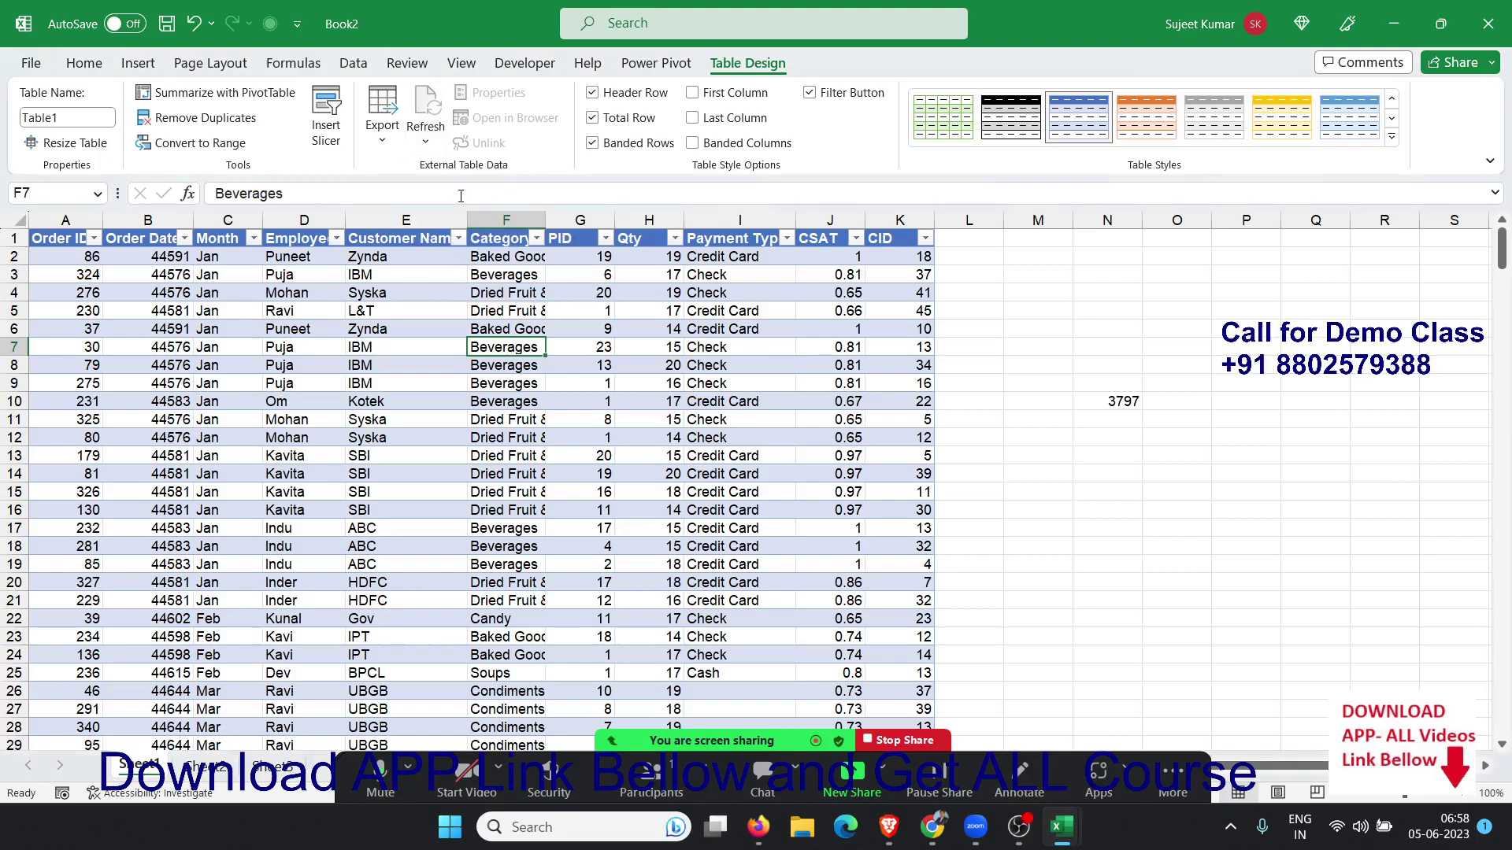
pyautogui.click(451, 310)
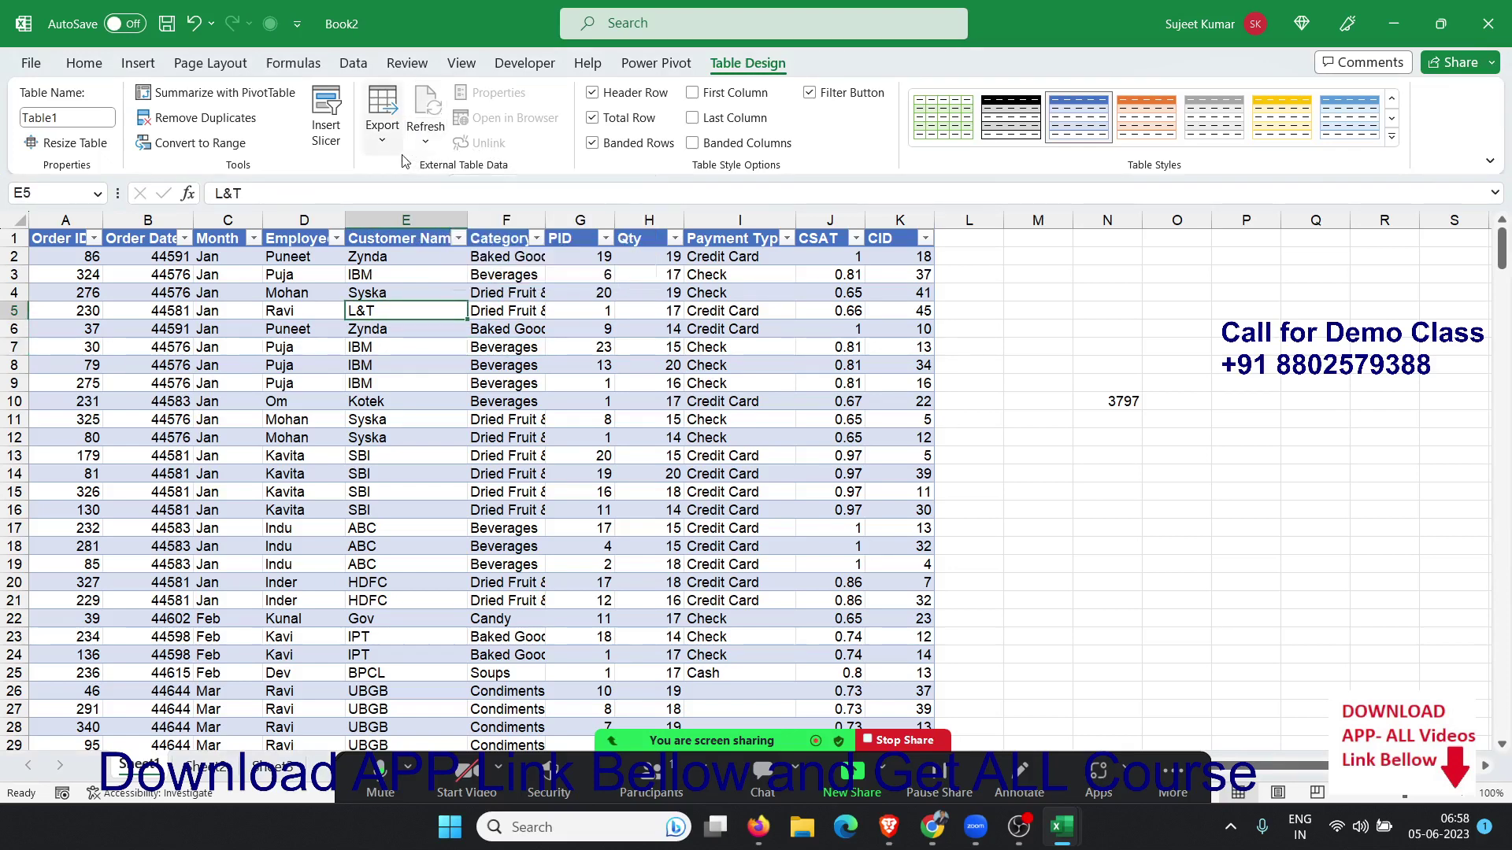
pyautogui.click(382, 130)
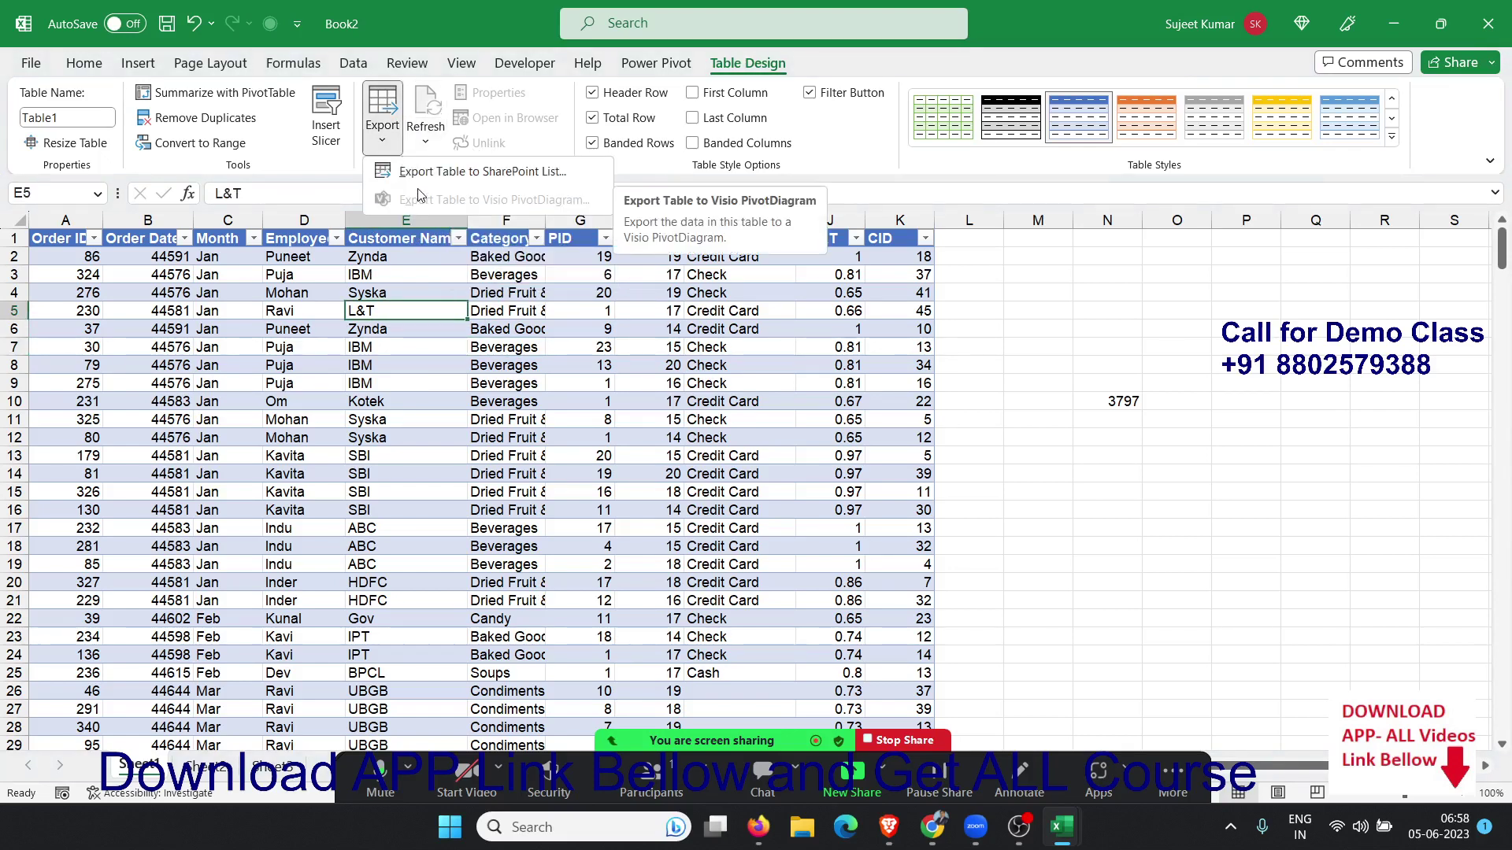
pyautogui.click(440, 345)
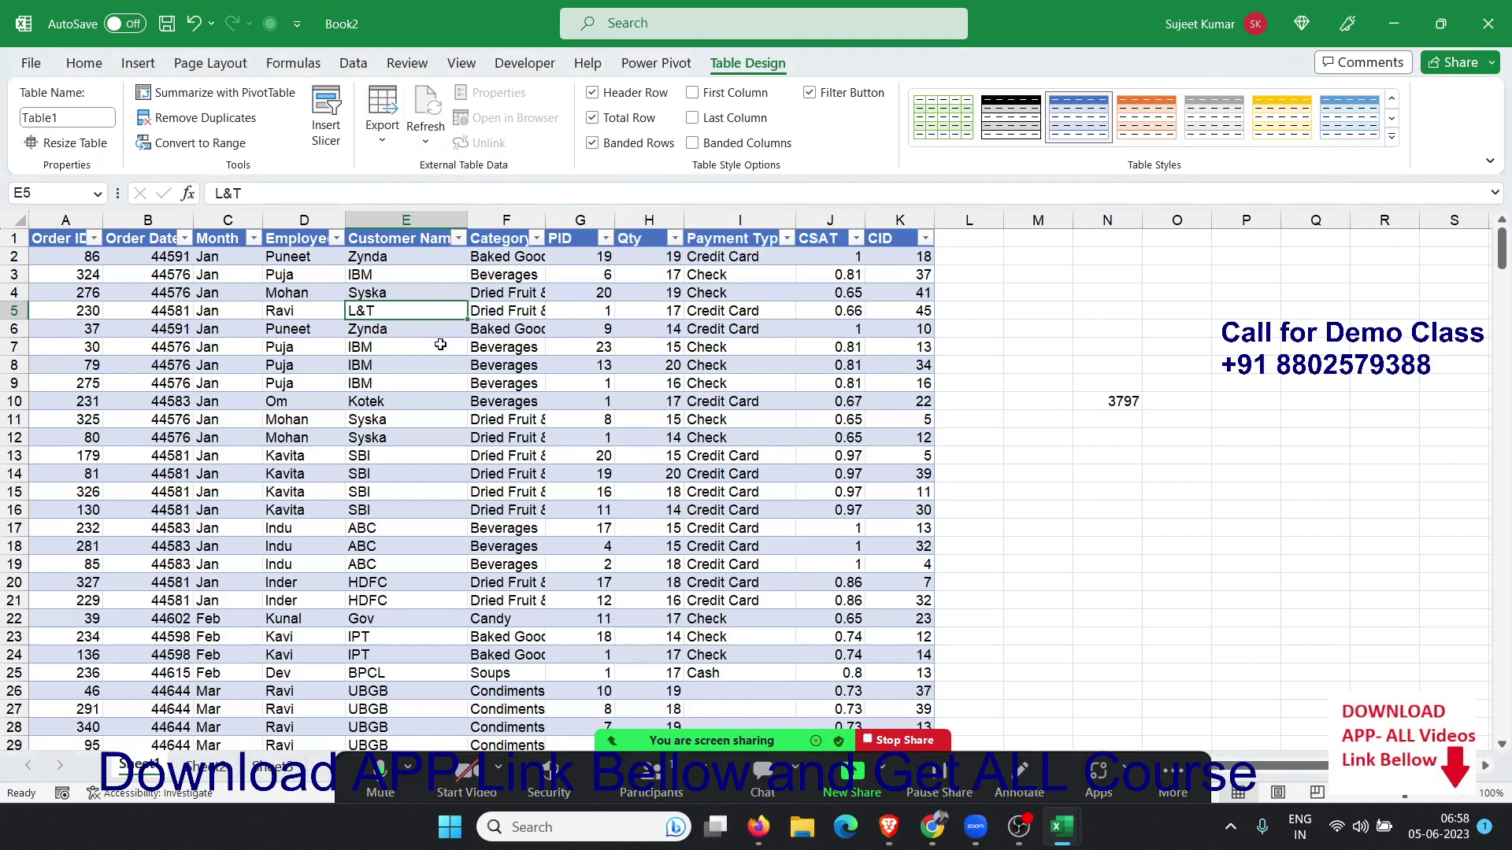
# Insert slicers for Month and Payment Type and place them side by side in the empty area beside the table
pyautogui.click(329, 148)
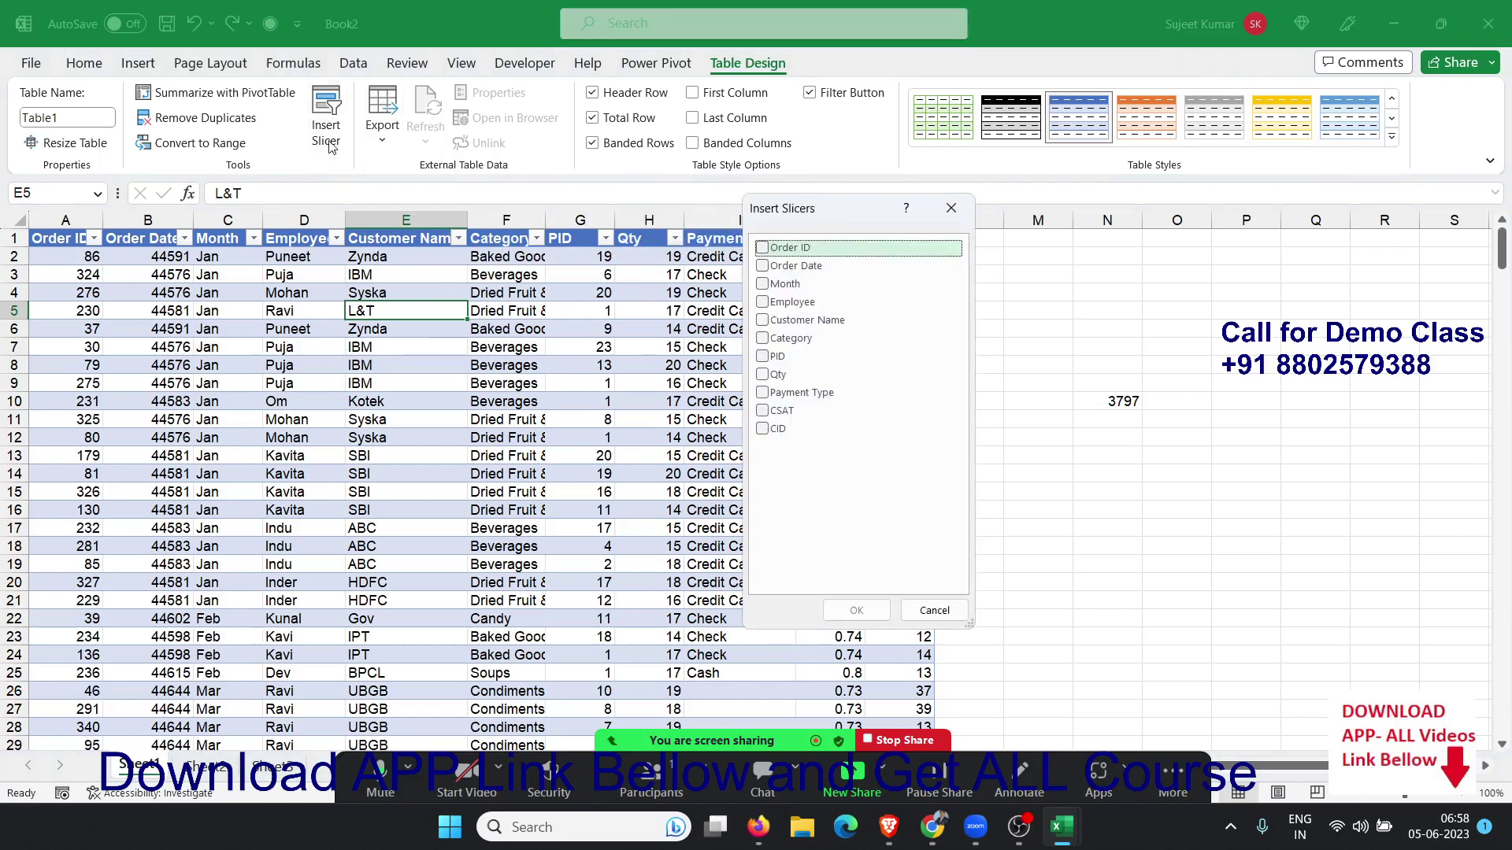
pyautogui.click(763, 291)
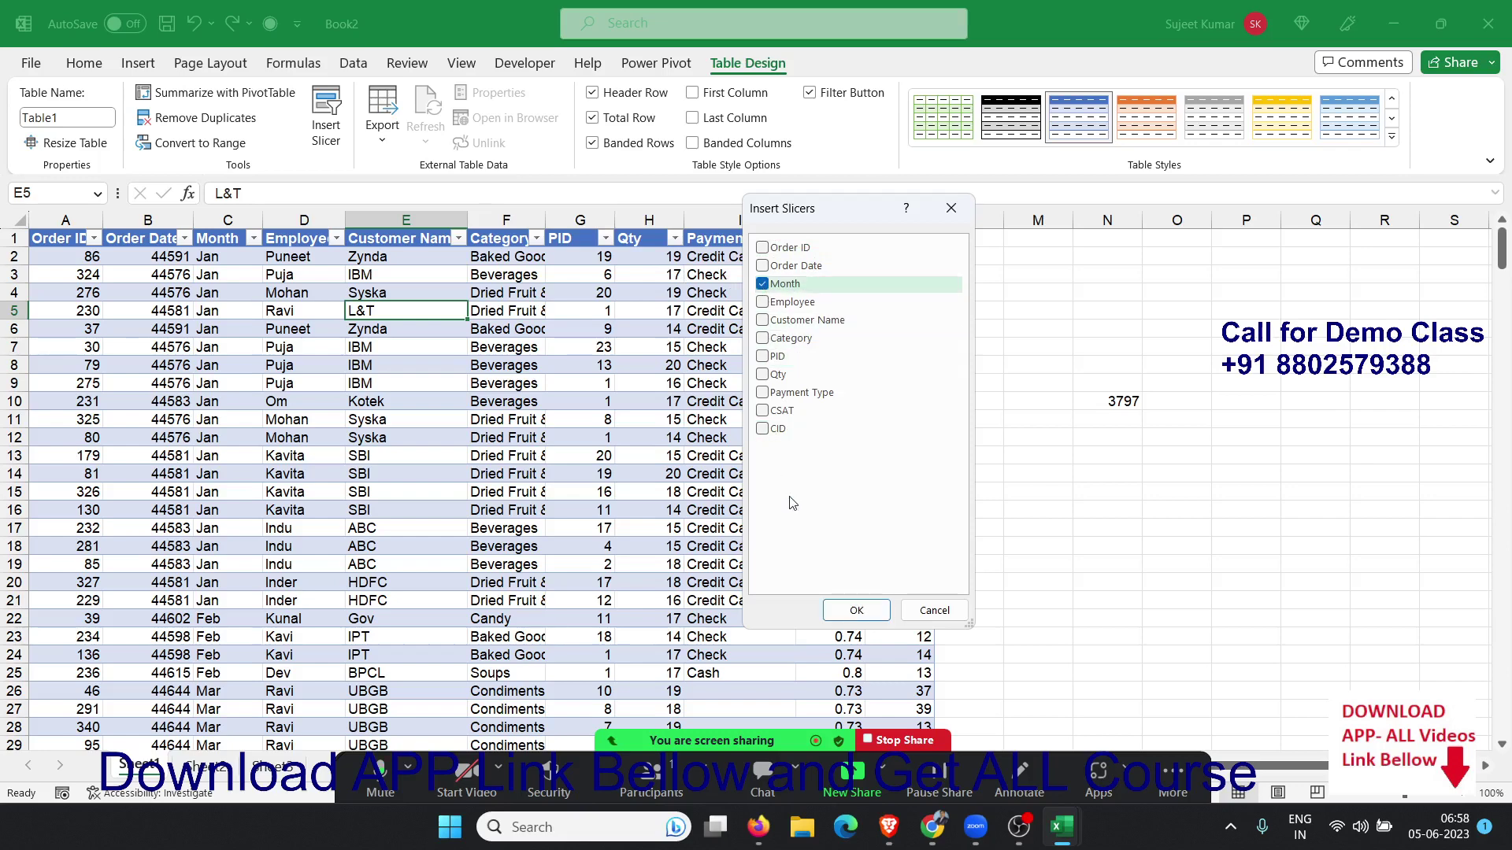
pyautogui.click(763, 393)
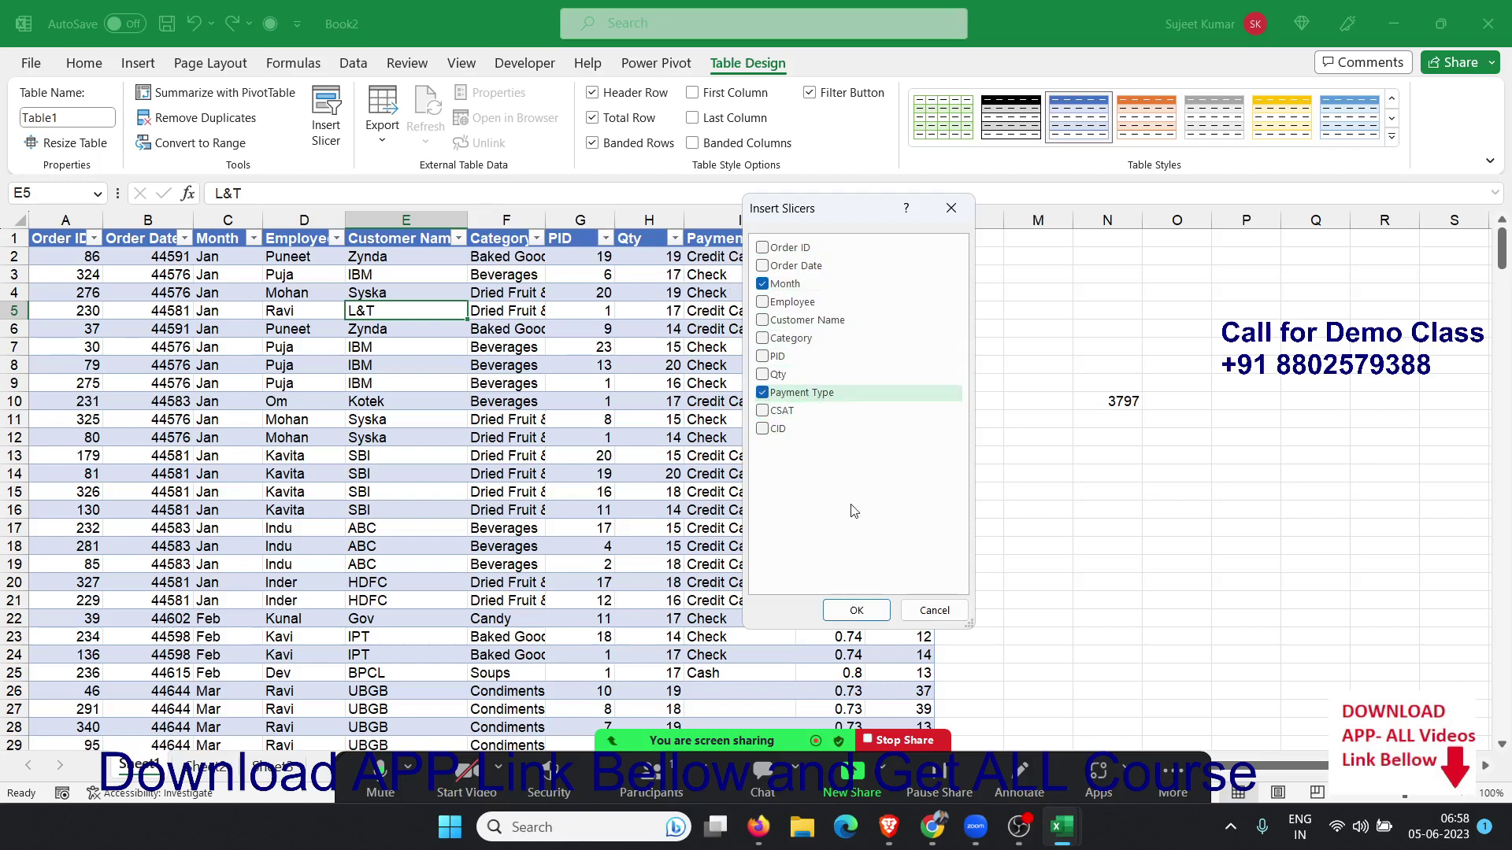
pyautogui.click(866, 611)
pyautogui.moveTo(746, 399); pyautogui.dragTo(1200, 256)
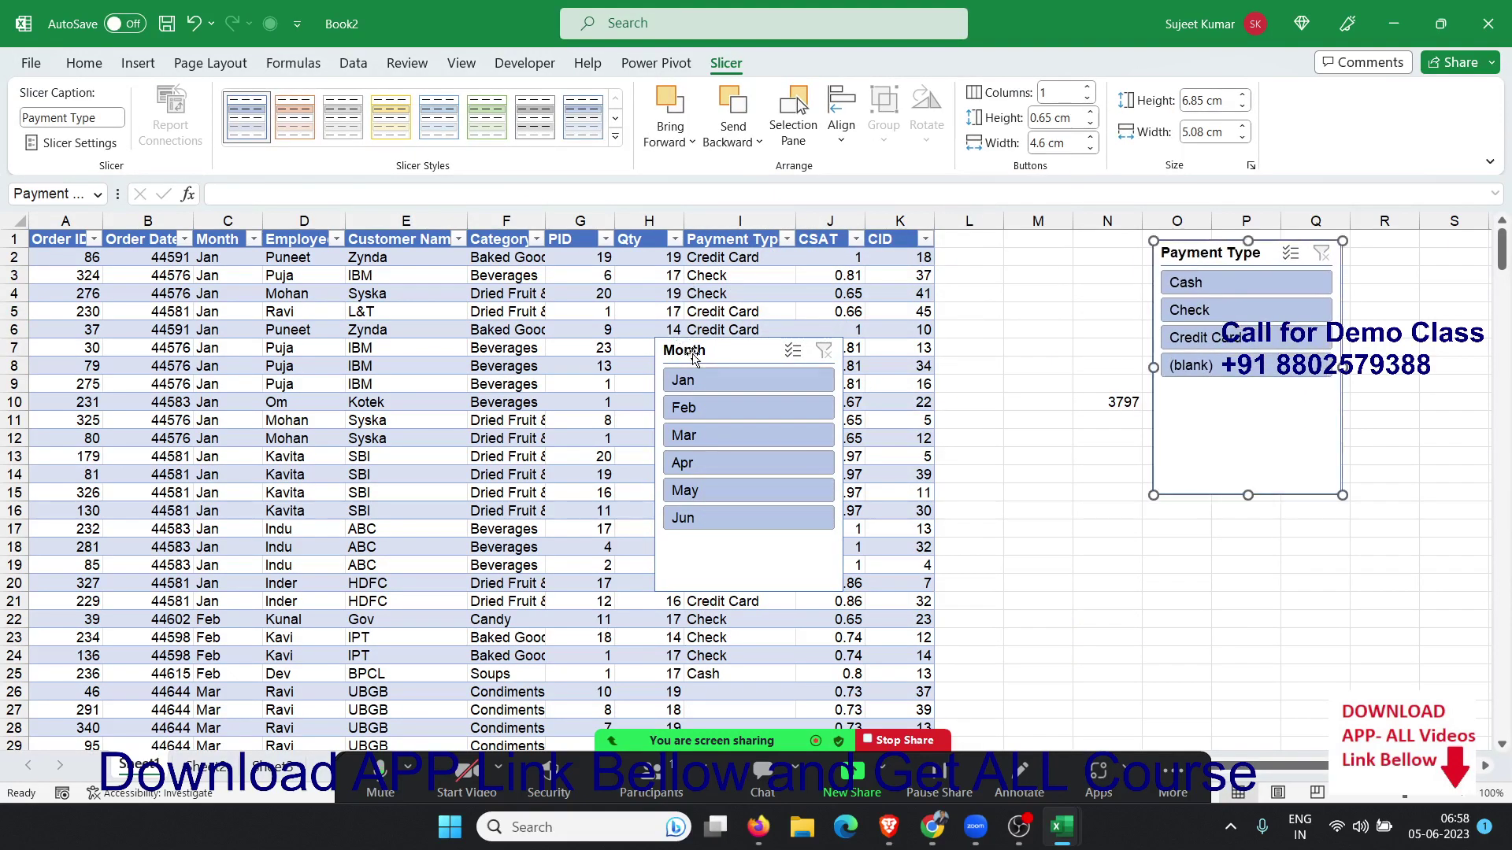
pyautogui.moveTo(693, 354); pyautogui.dragTo(994, 258)
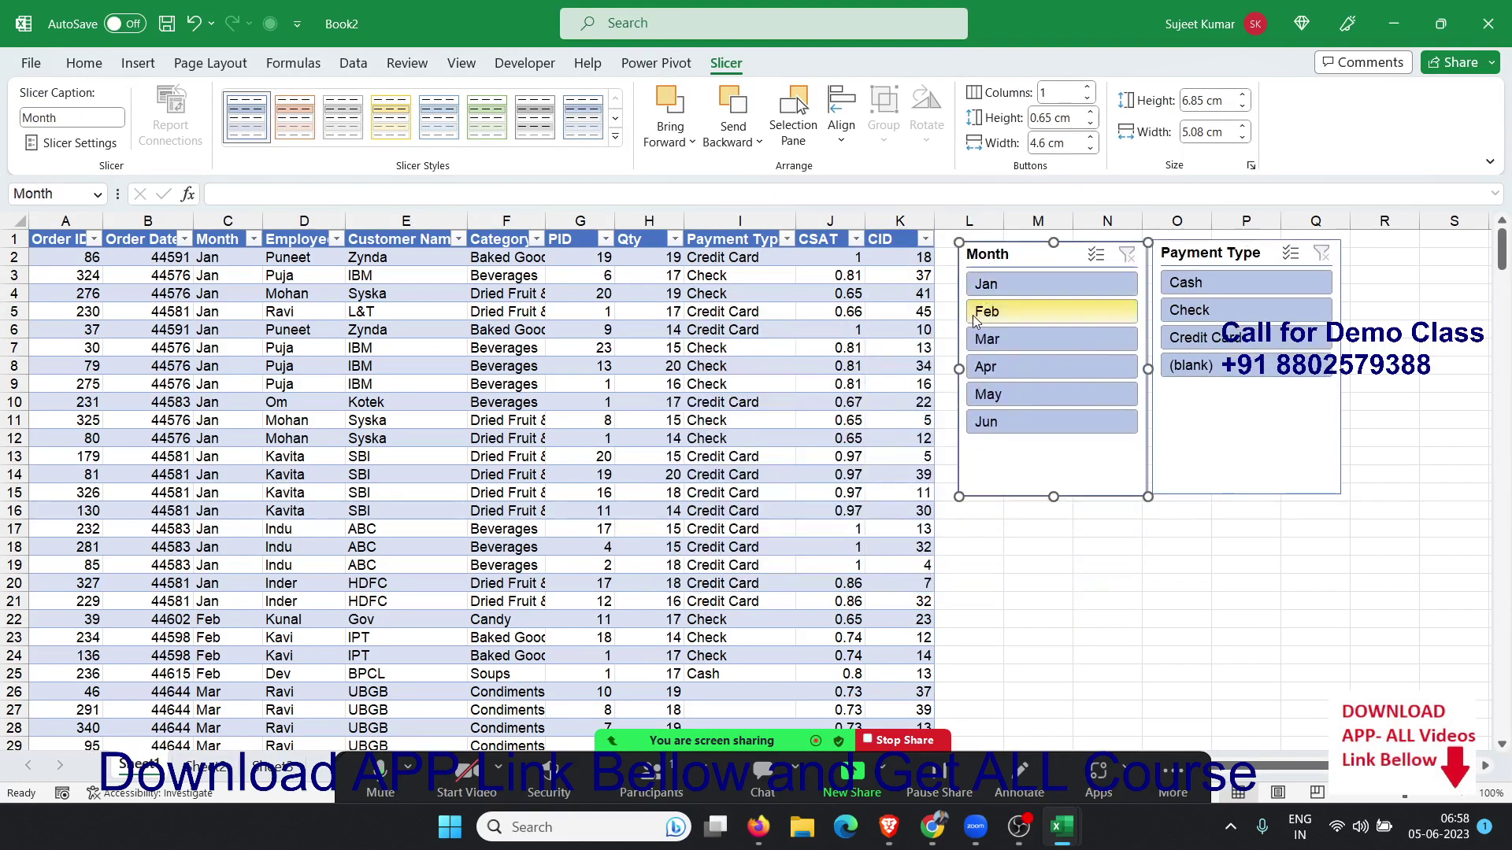
# Filter the table to Jan with the Month slicer, and try the Credit Card payment type before clearing that slicer's filter
pyautogui.click(985, 285)
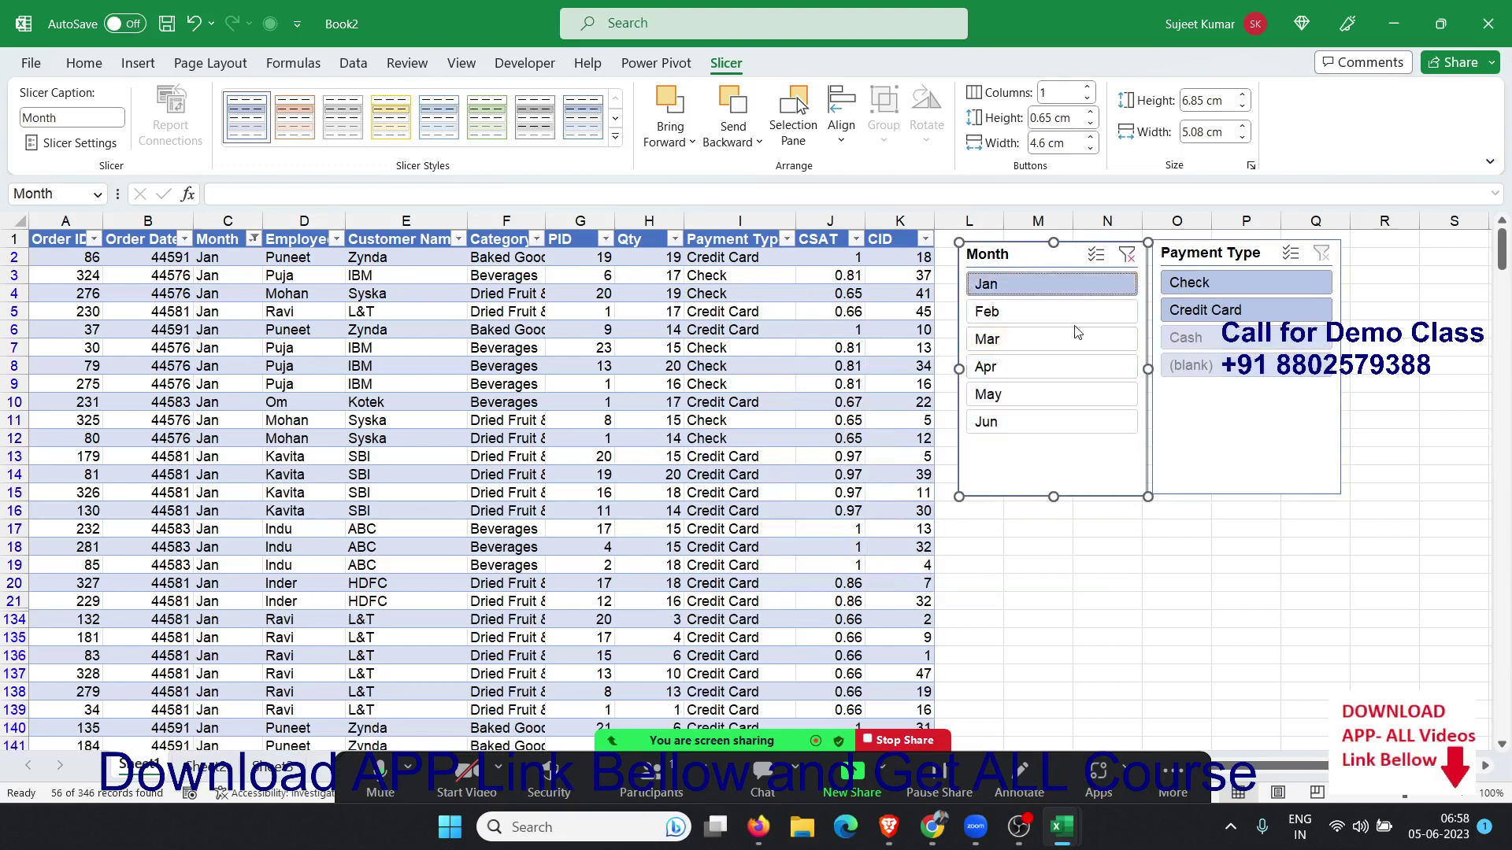
pyautogui.click(1189, 310)
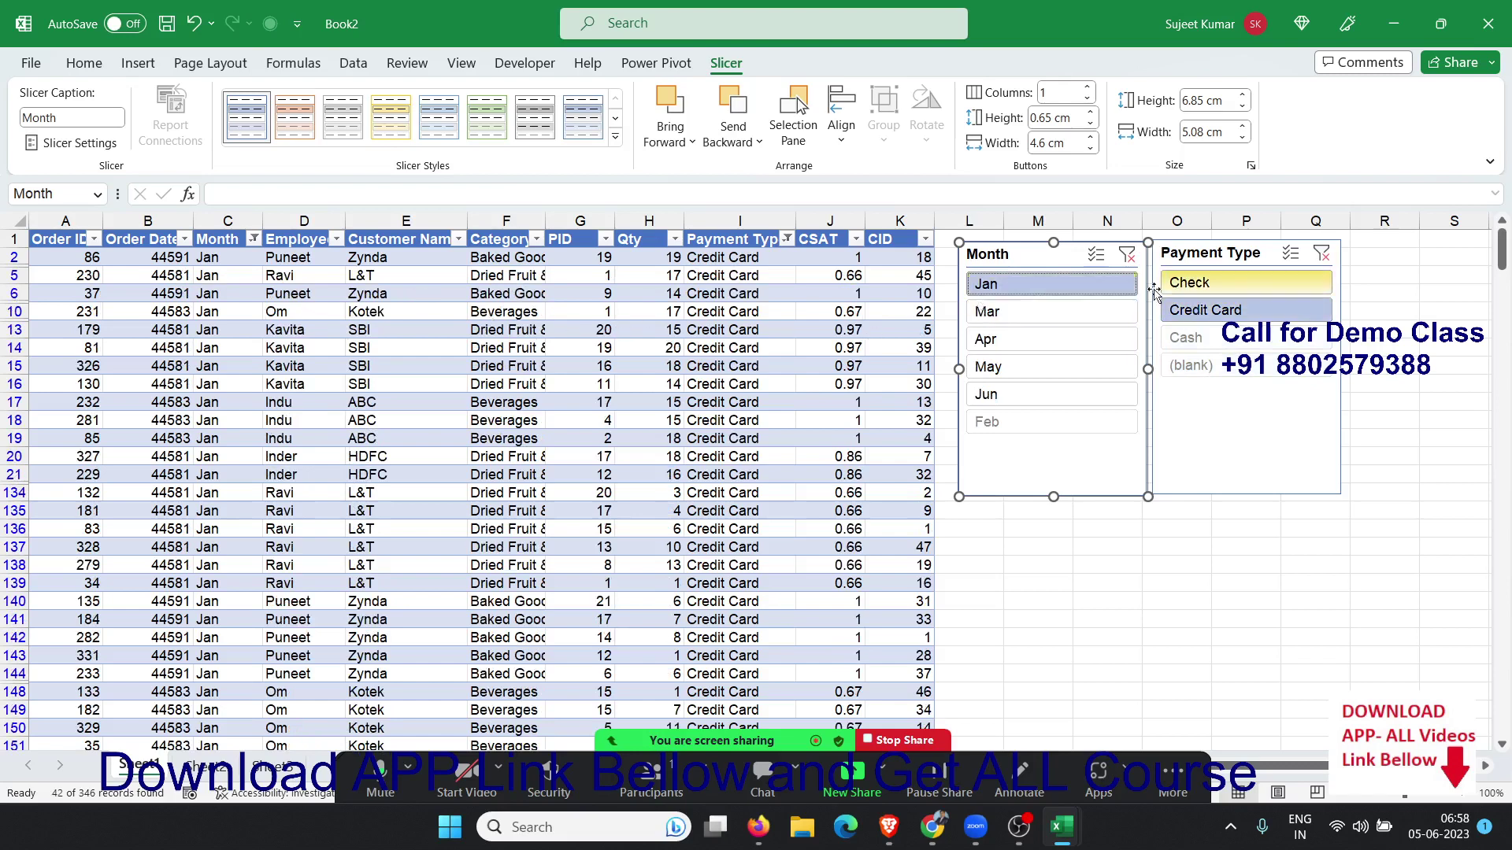
pyautogui.click(1321, 259)
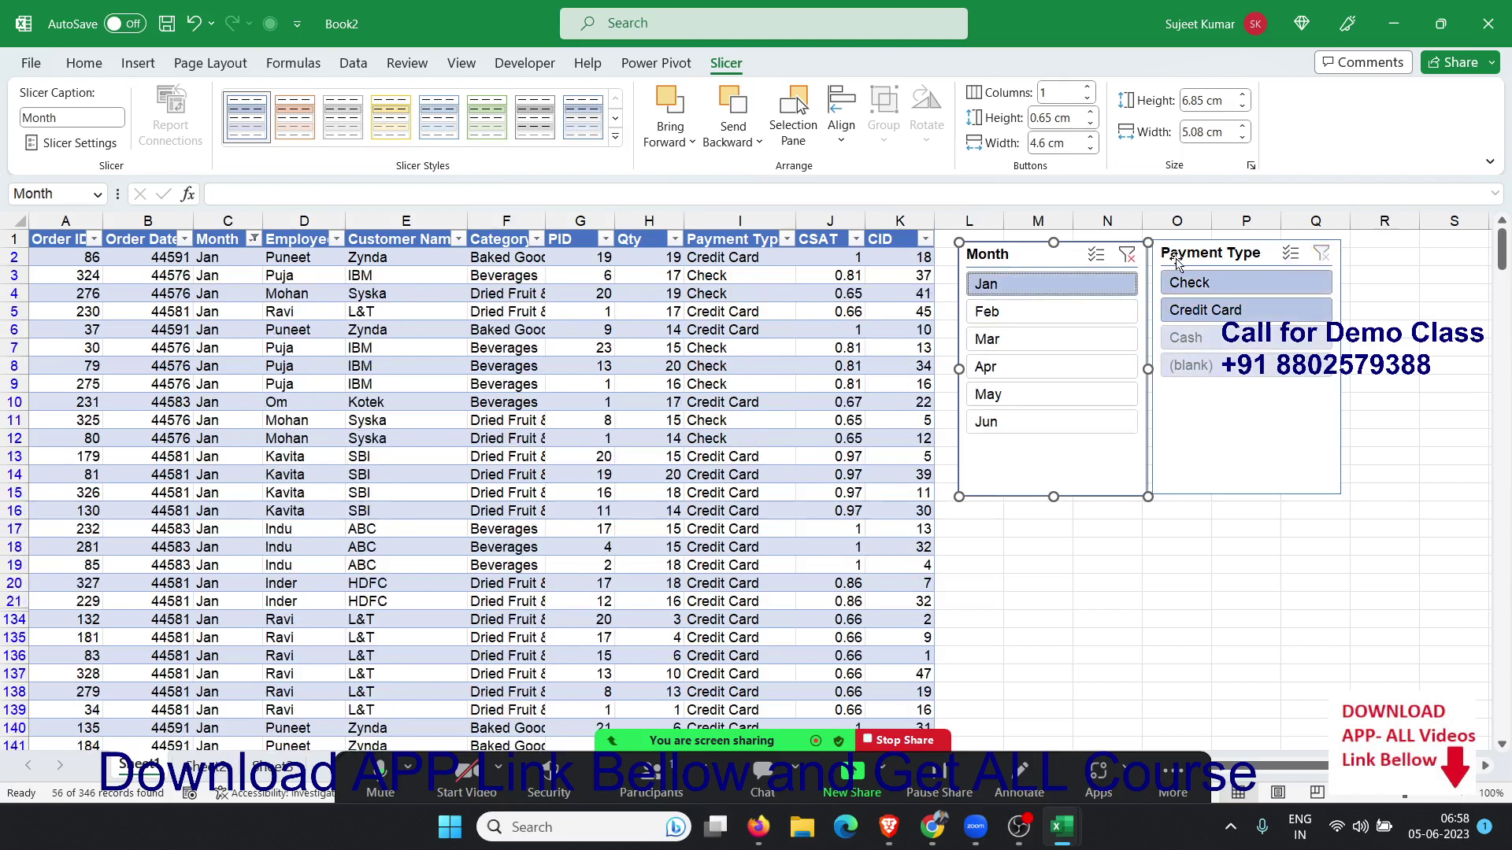
# Clear the Month slicer's filter and convert the sales table to a normal range
pyautogui.click(1129, 255)
pyautogui.click(403, 360)
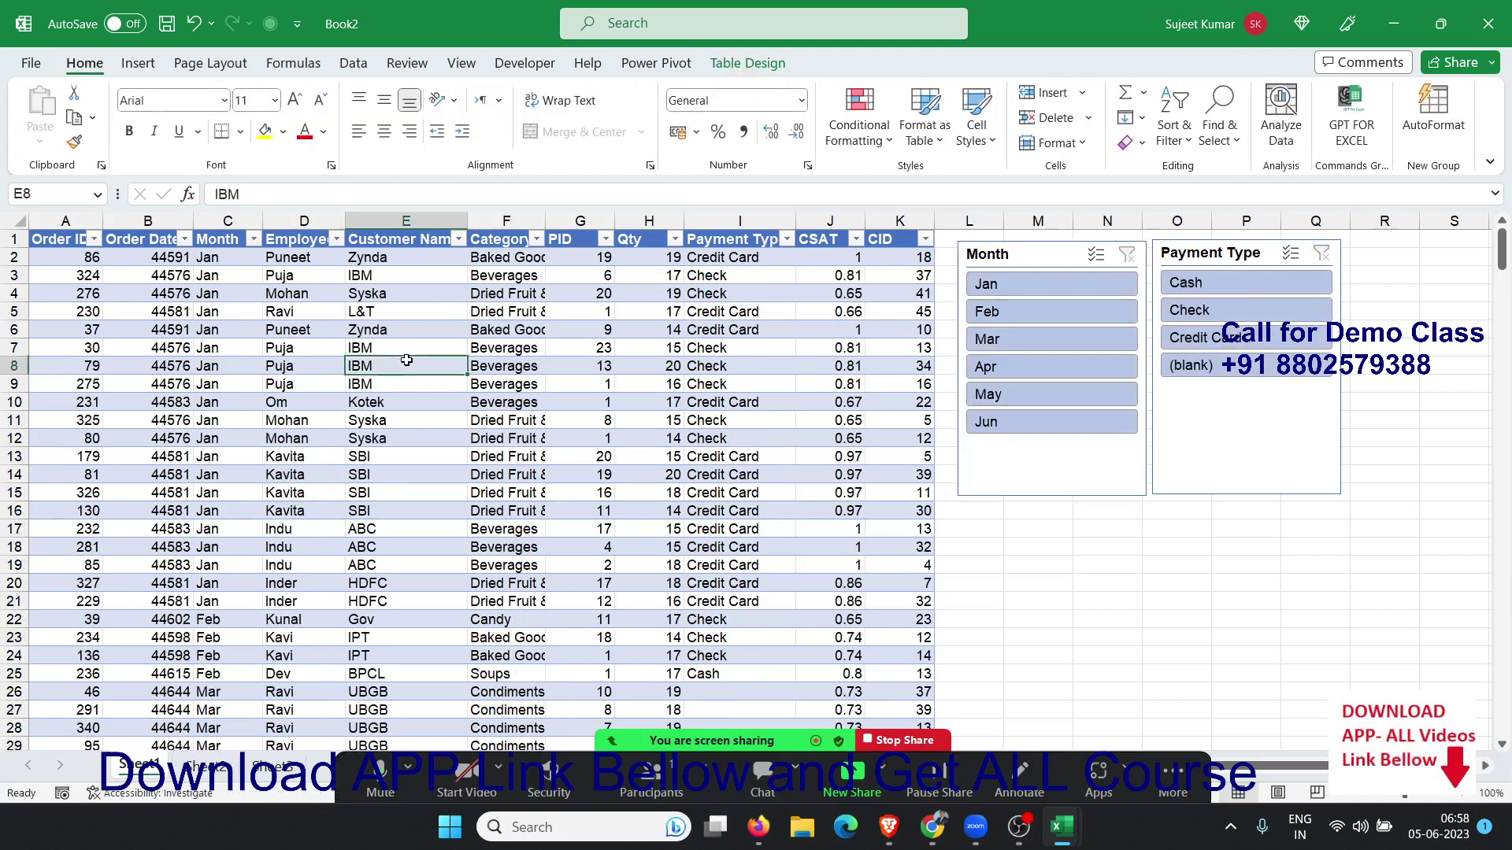
pyautogui.click(747, 63)
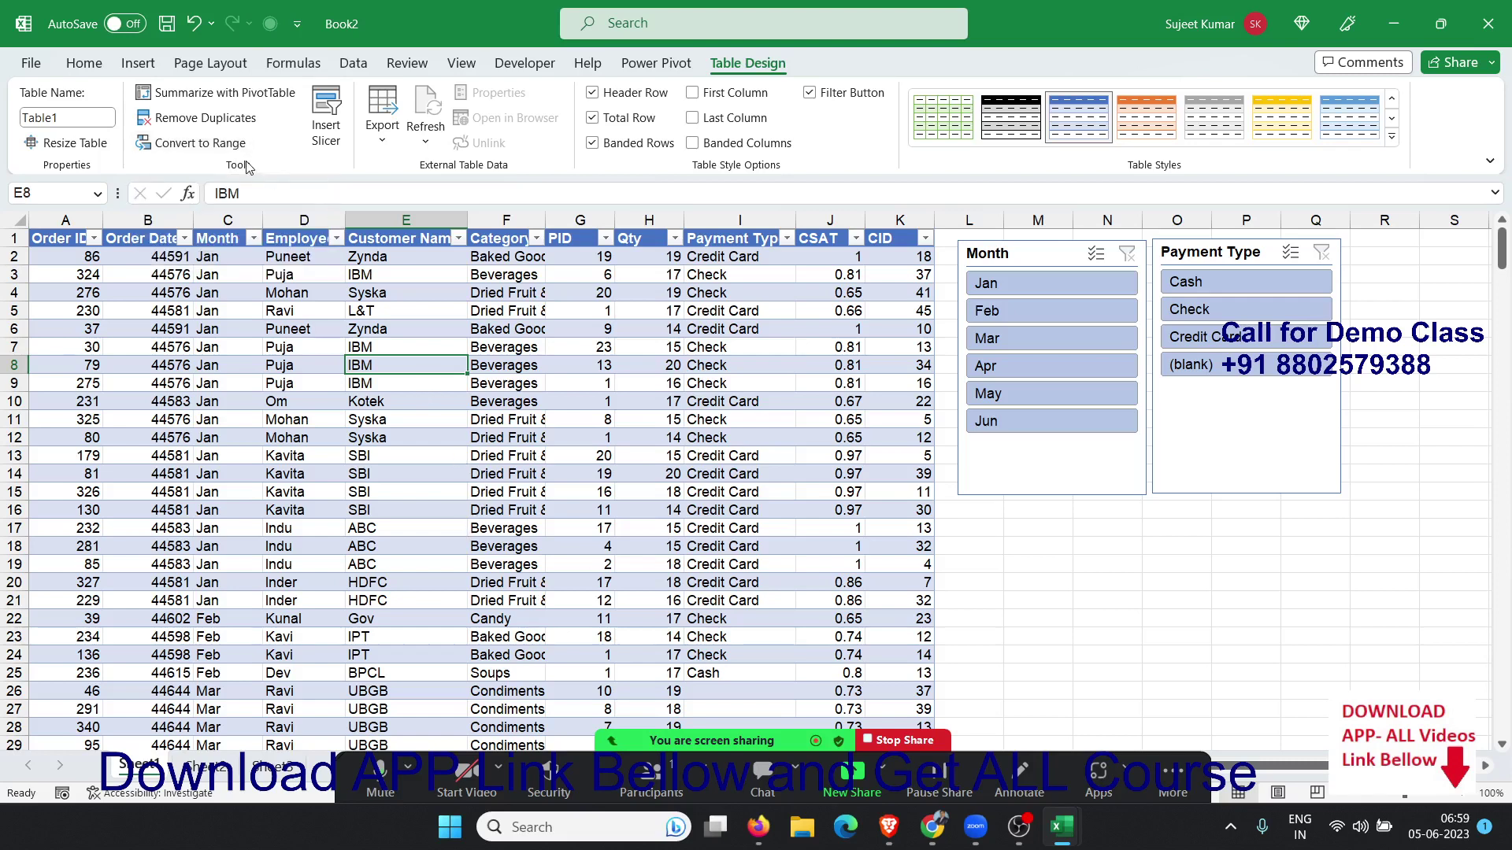
pyautogui.click(222, 149)
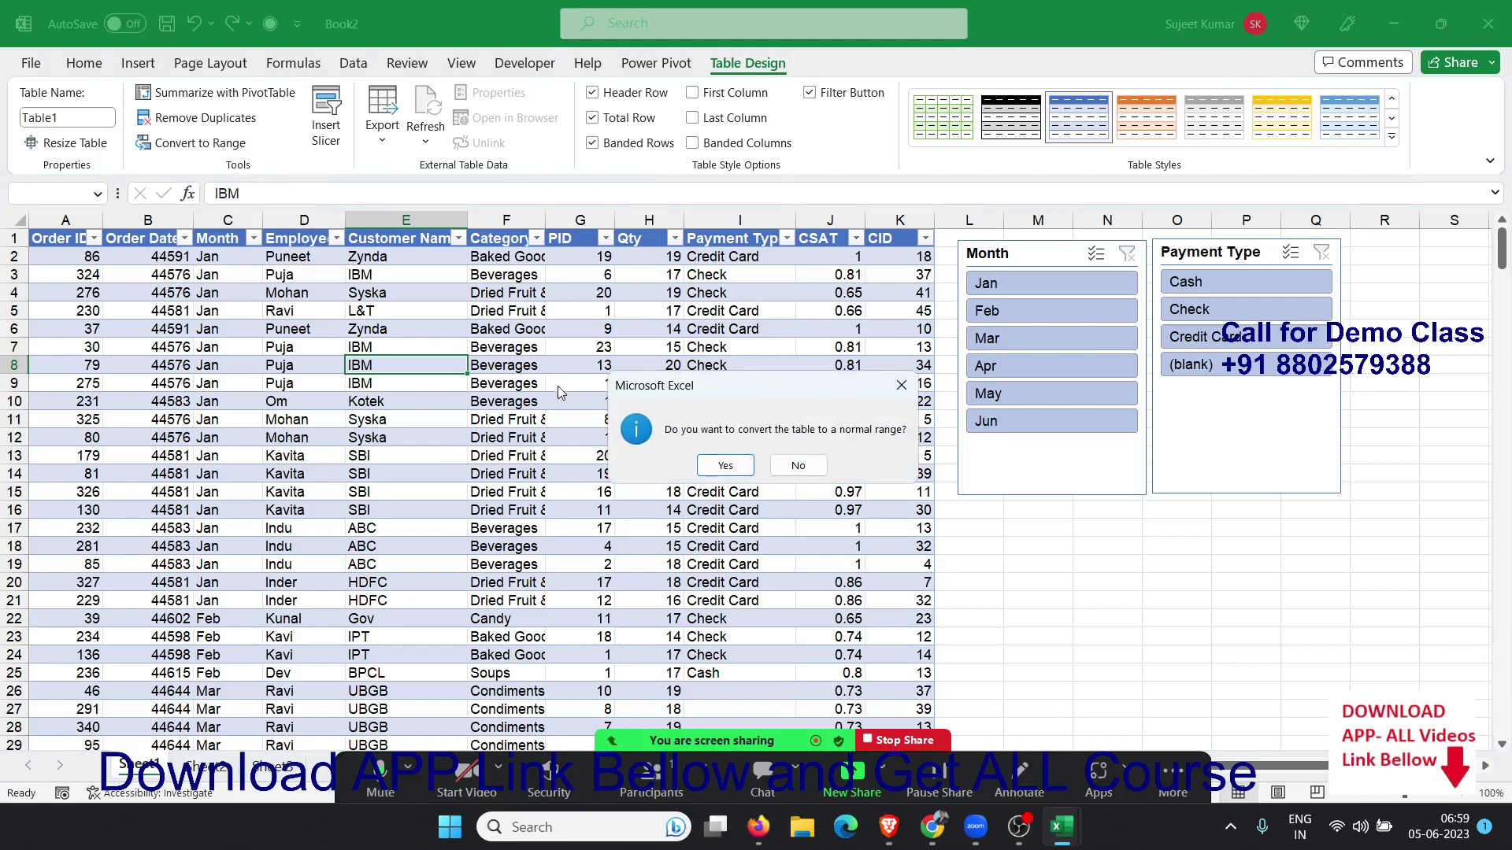
pyautogui.click(725, 466)
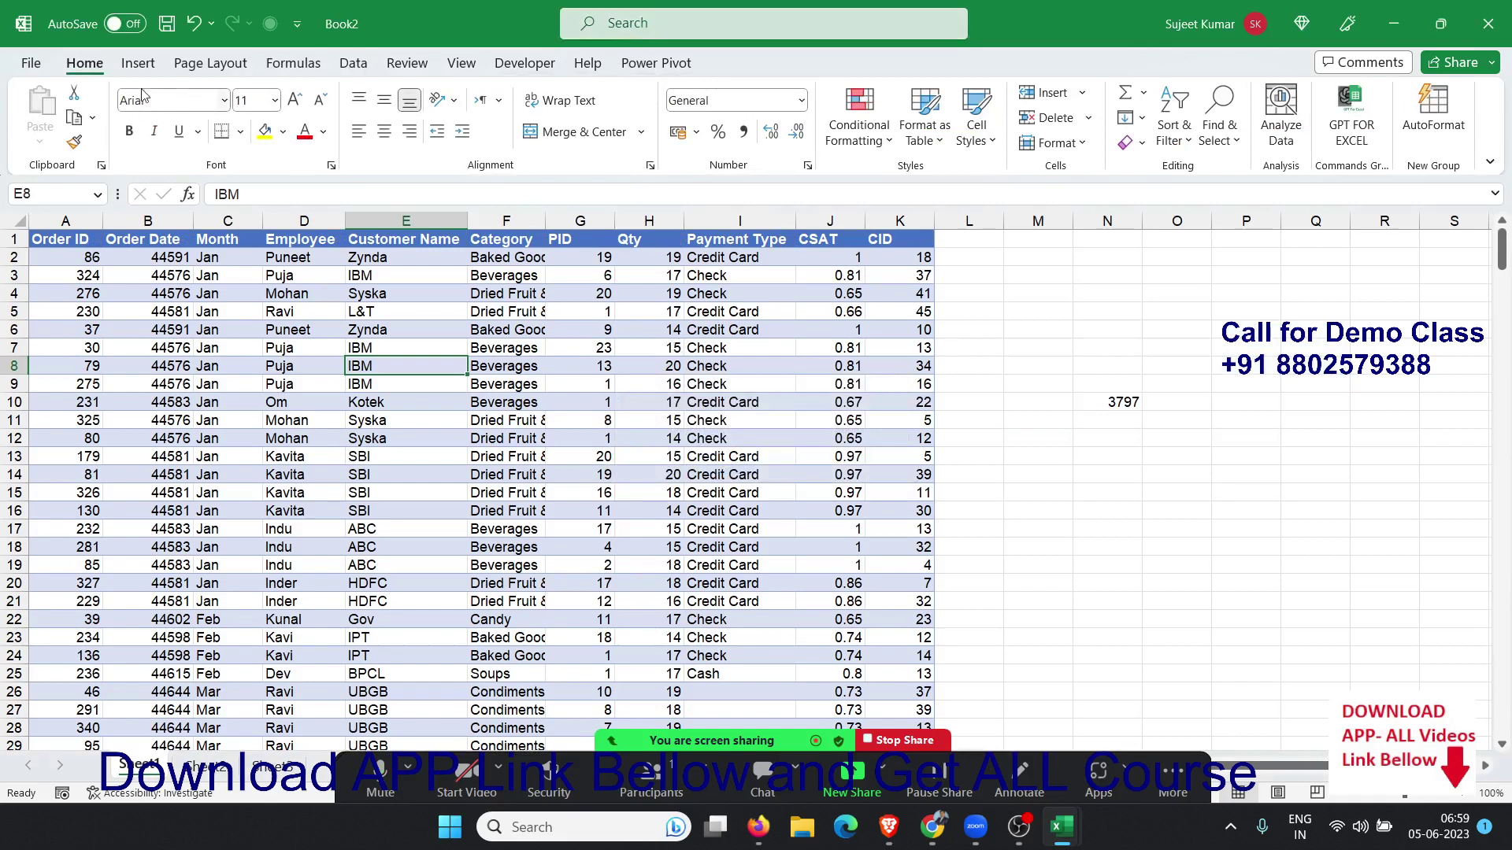
# On the empty second worksheet, start importing data from the Excel workbook Vlookup-1 on the APP_Rec (D:) drive
pyautogui.click(132, 64)
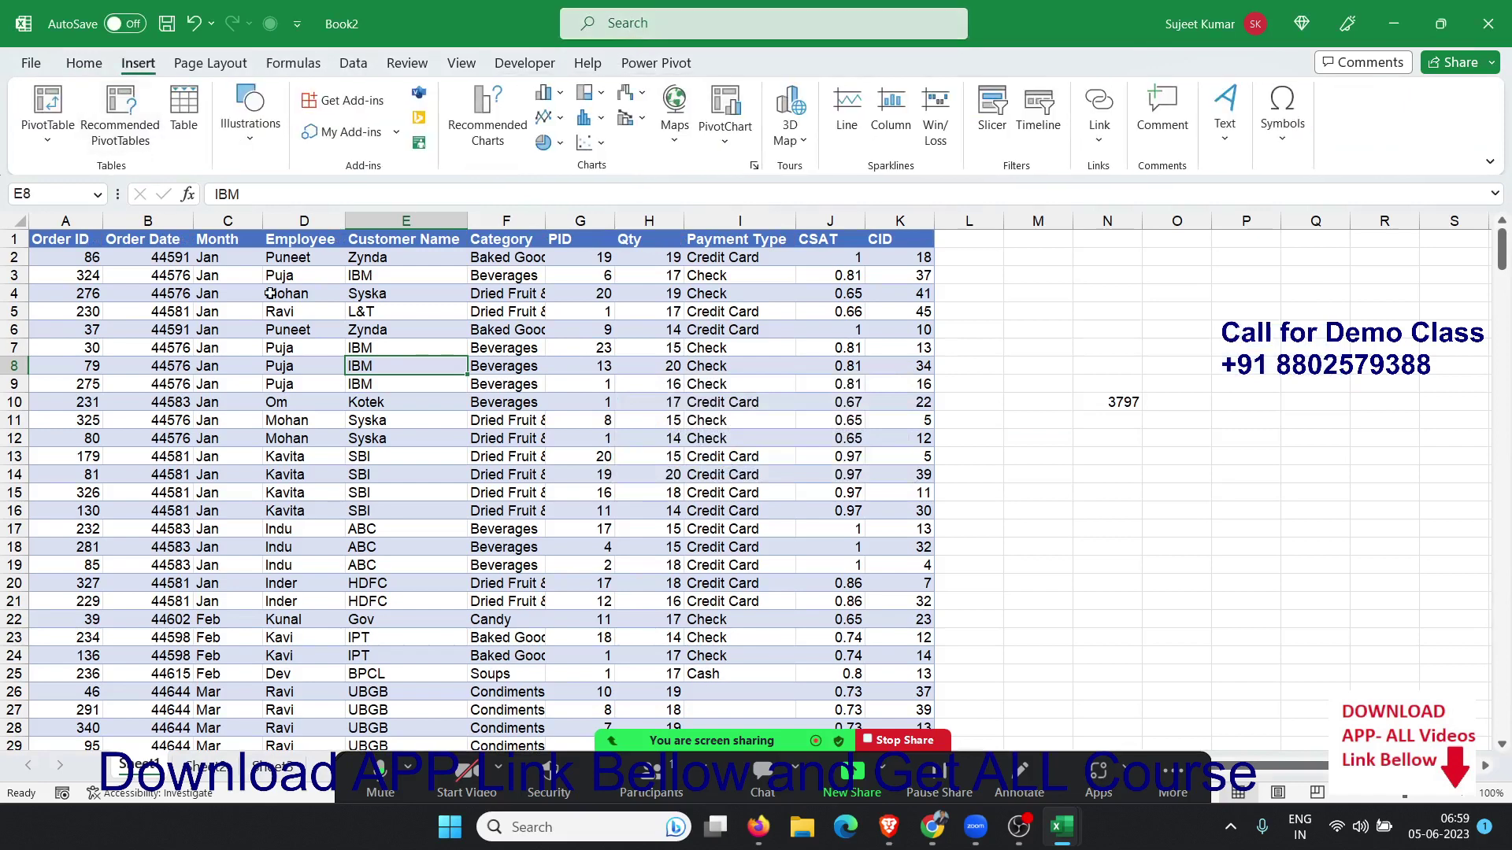
pyautogui.click(211, 768)
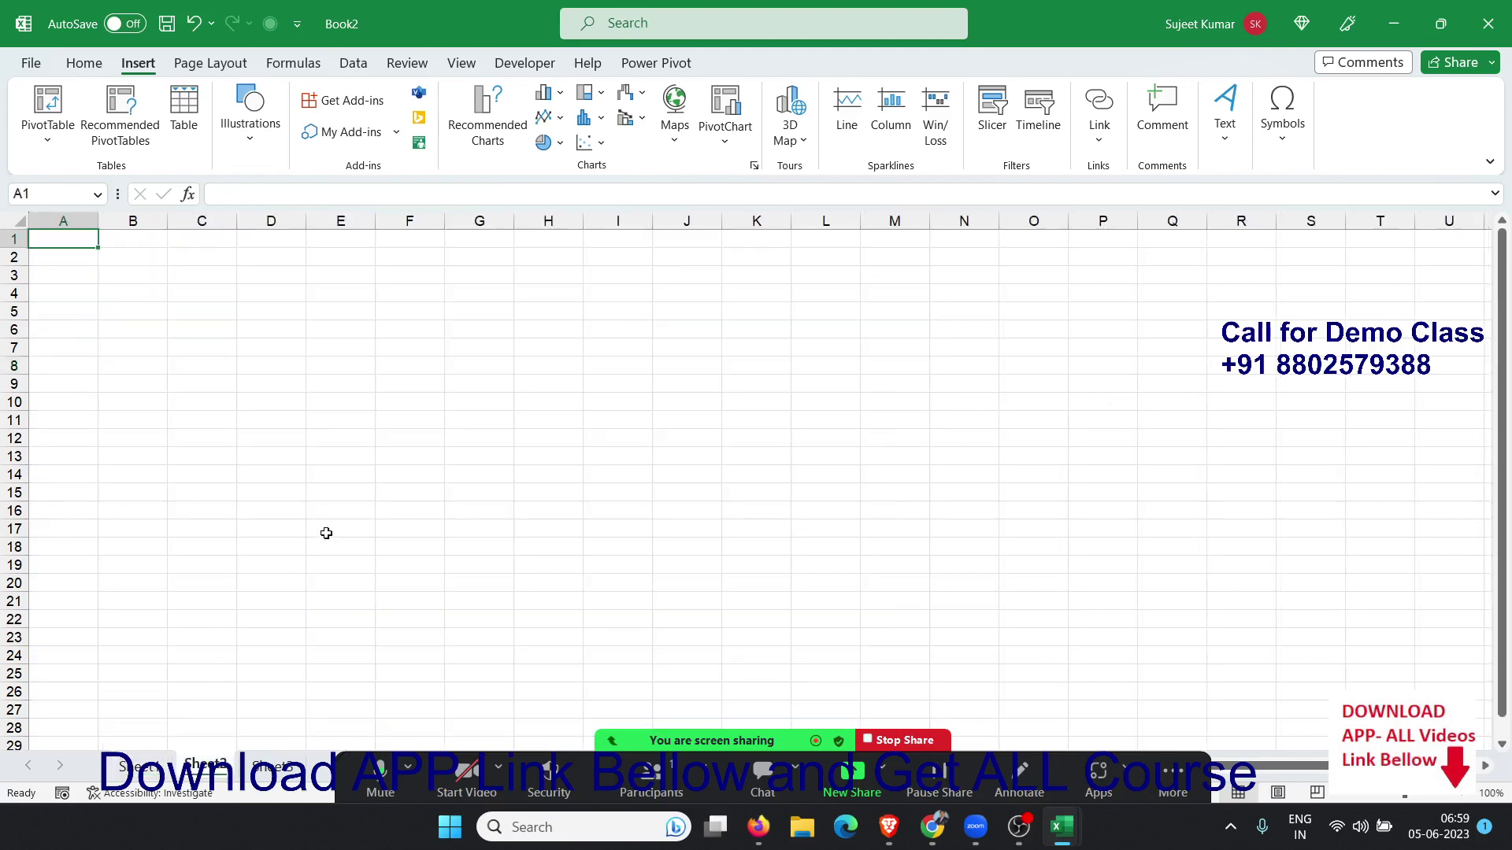
pyautogui.click(362, 66)
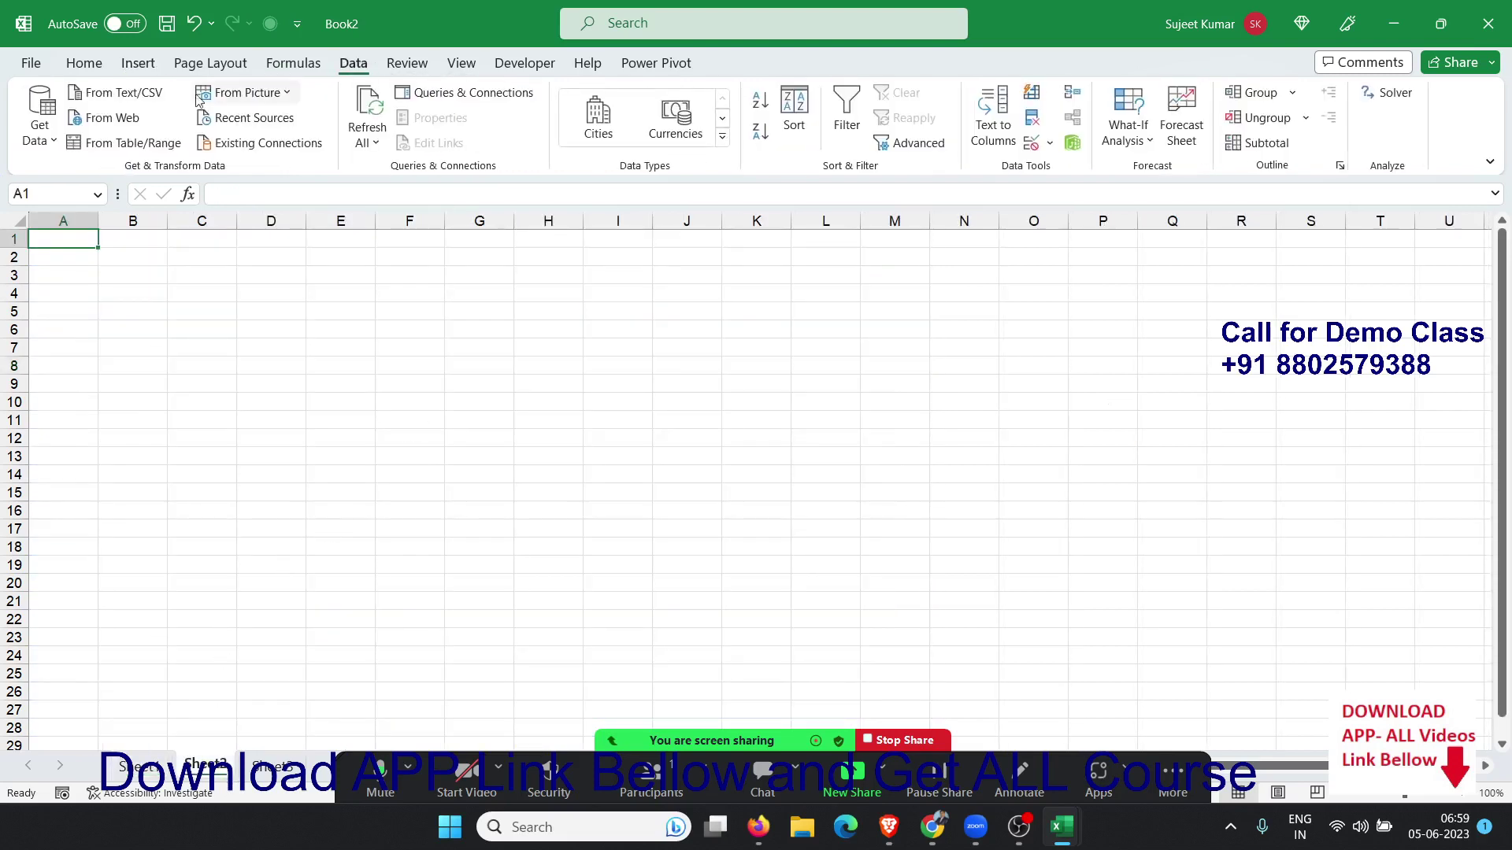
pyautogui.click(41, 145)
pyautogui.moveTo(63, 179)
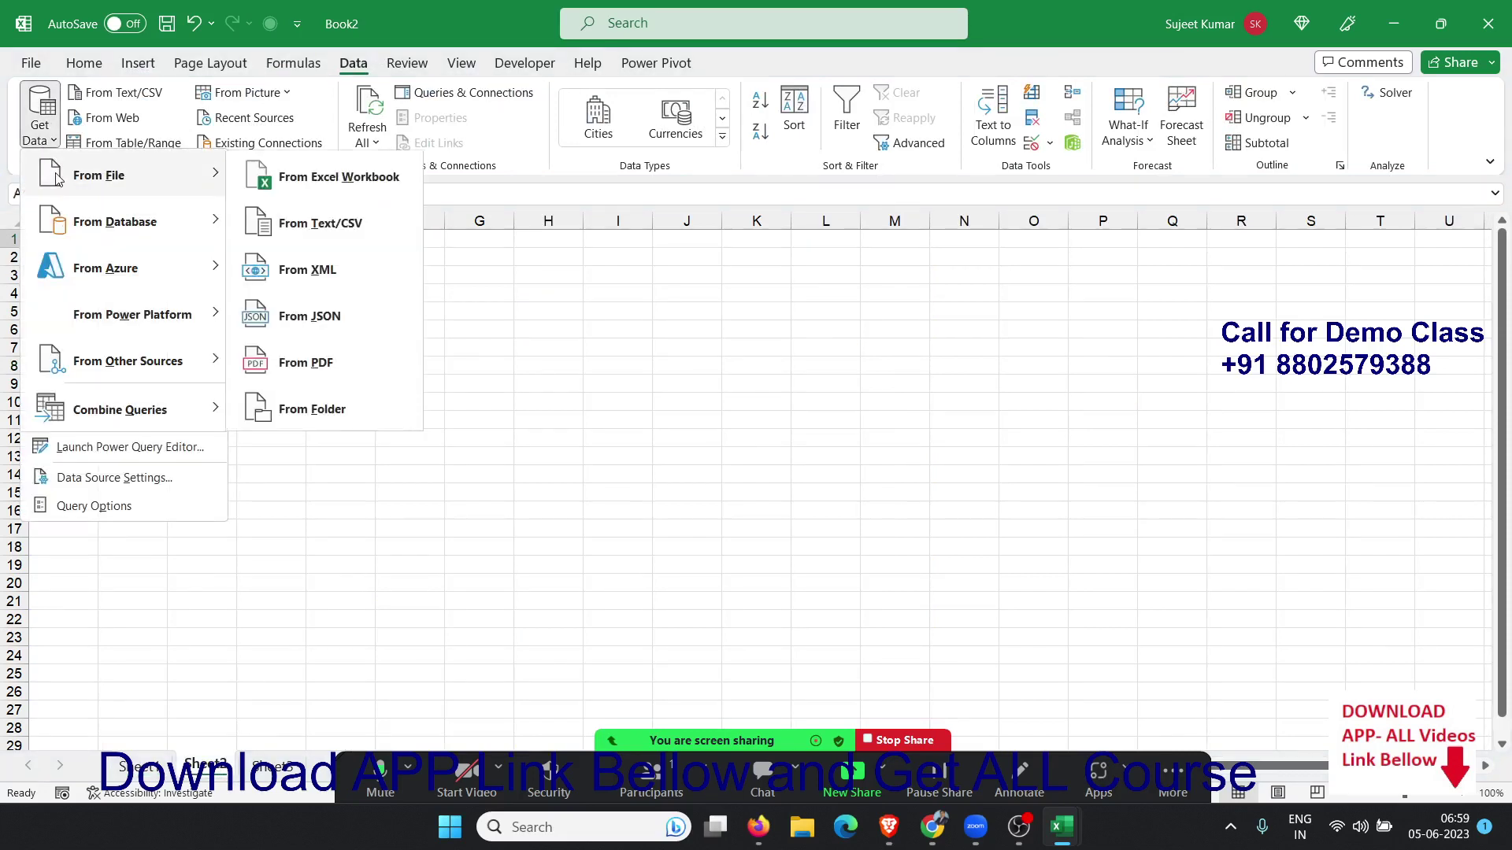
pyautogui.click(287, 194)
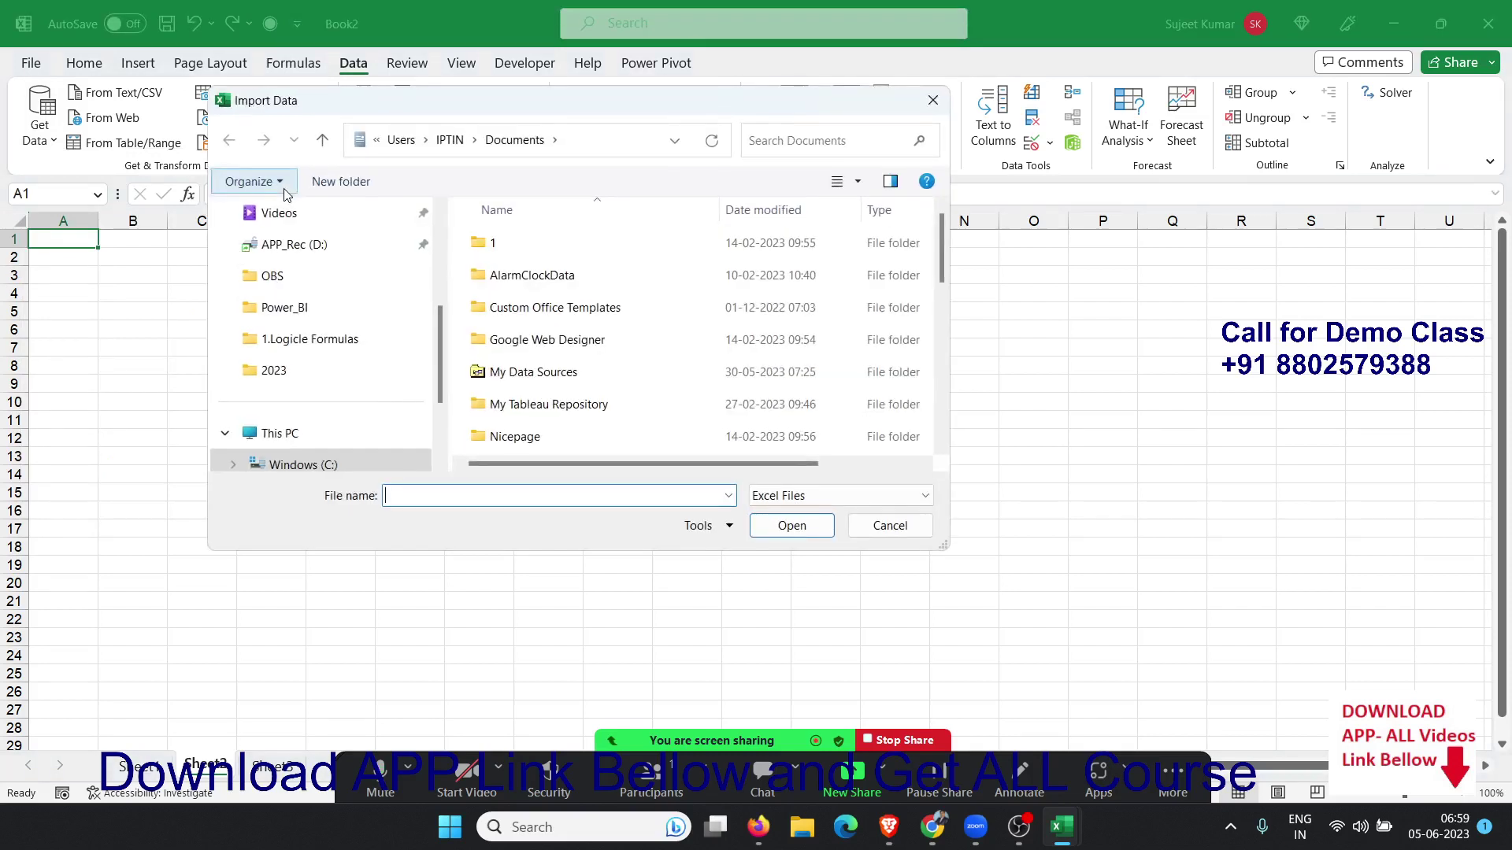
pyautogui.scroll(2, 304, 310)
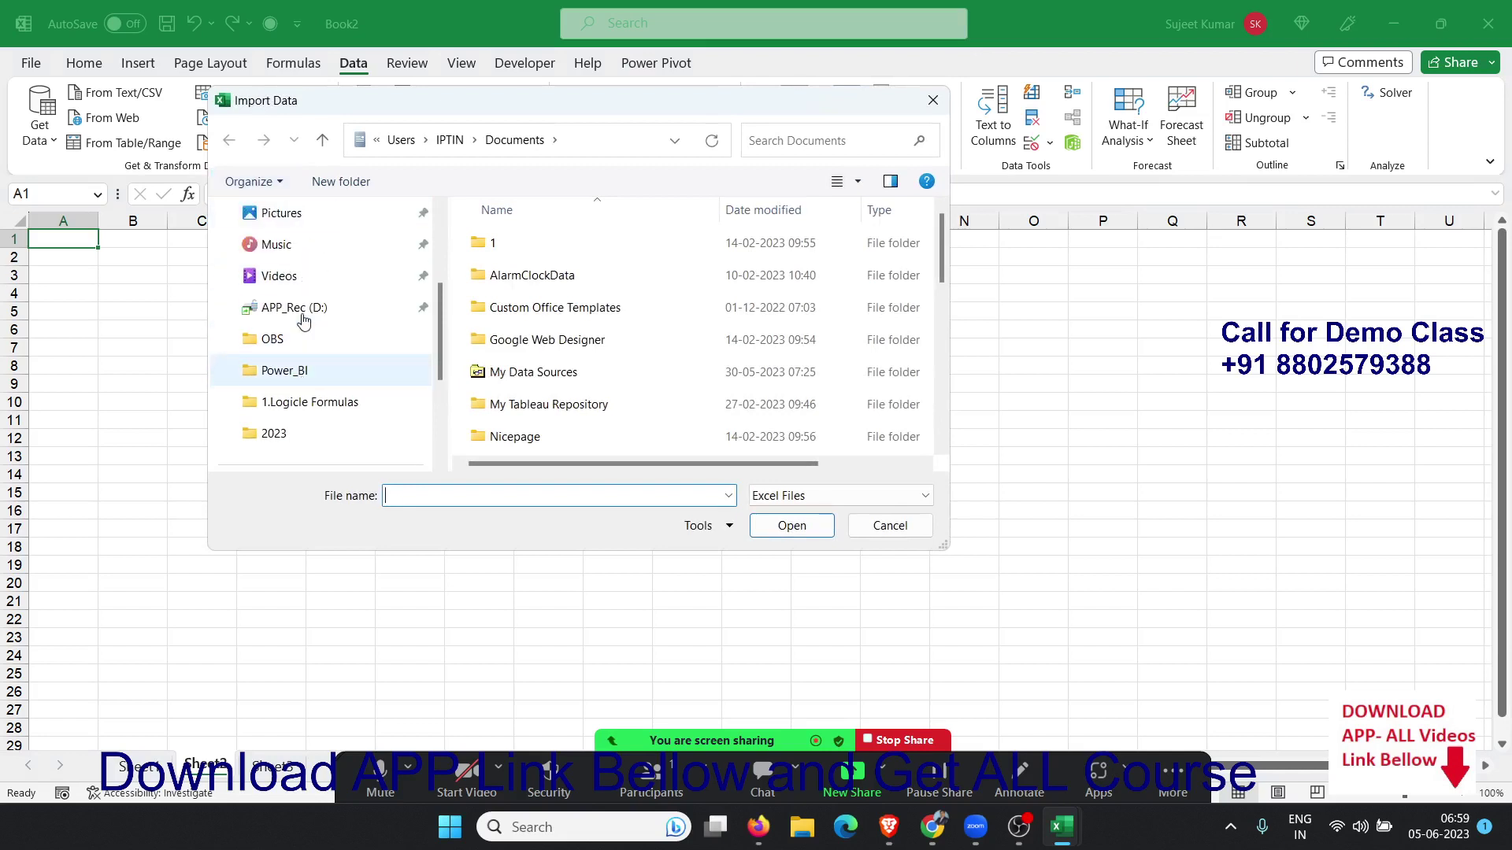
pyautogui.scroll(2, 303, 319)
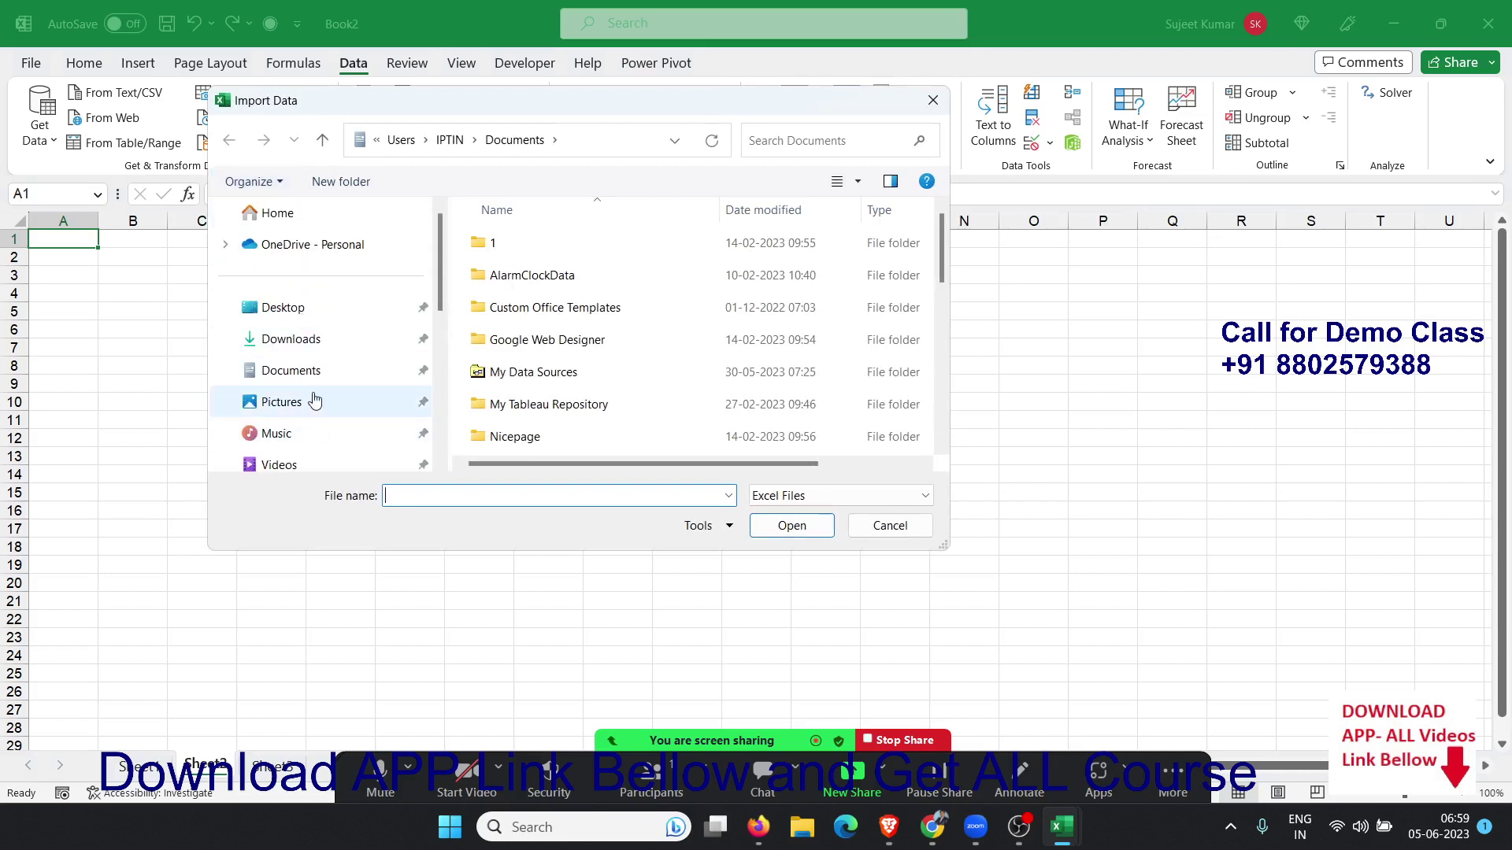
pyautogui.scroll(-2, 313, 402)
pyautogui.click(315, 344)
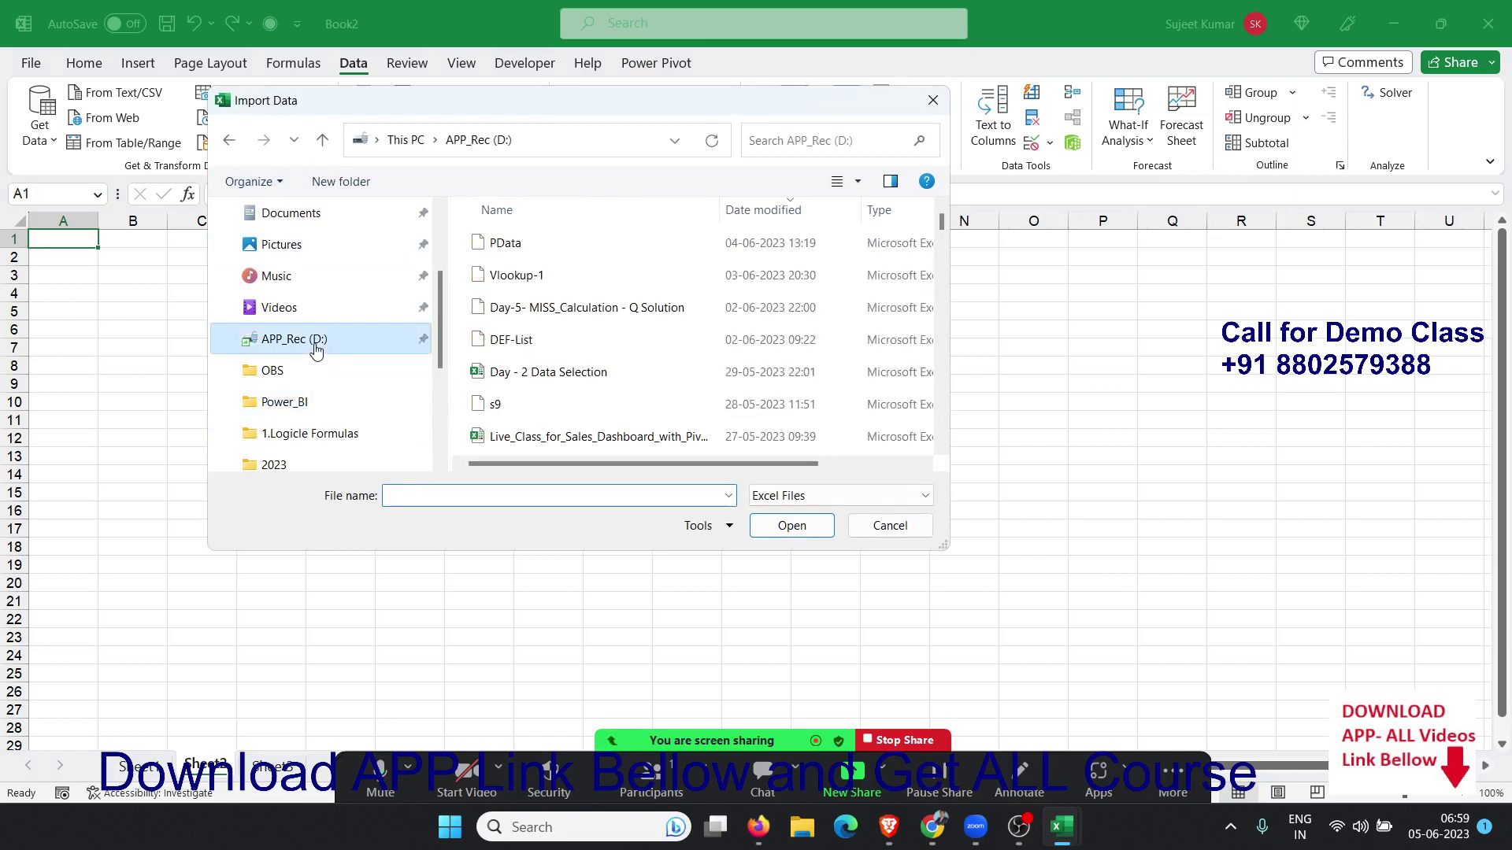
pyautogui.click(532, 278)
pyautogui.click(784, 523)
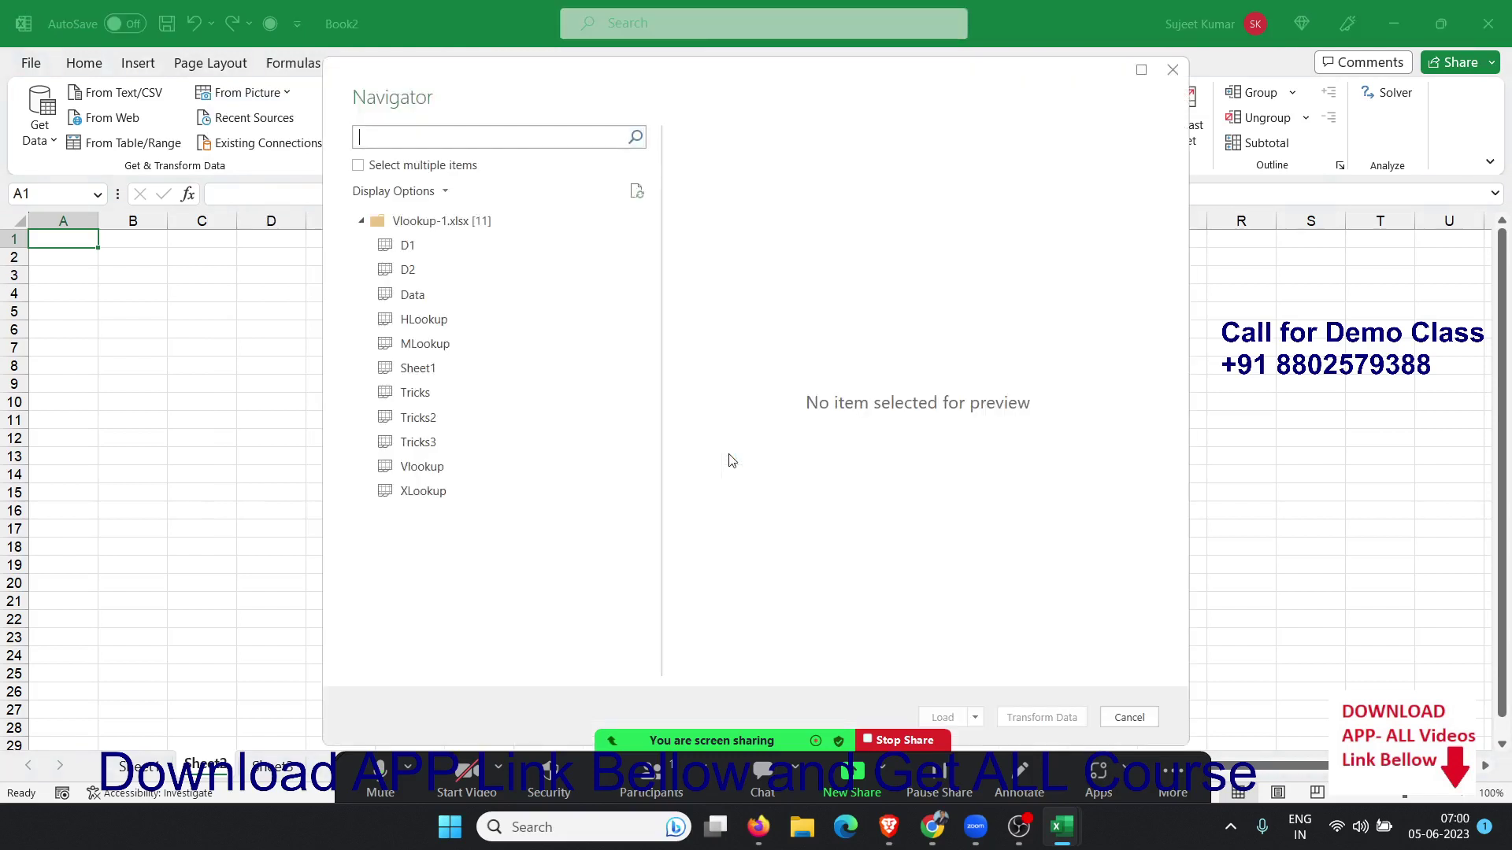
# Load the Data sheet from Vlookup-1.xlsx into the workbook and close the Queries & Connections pane
pyautogui.click(420, 294)
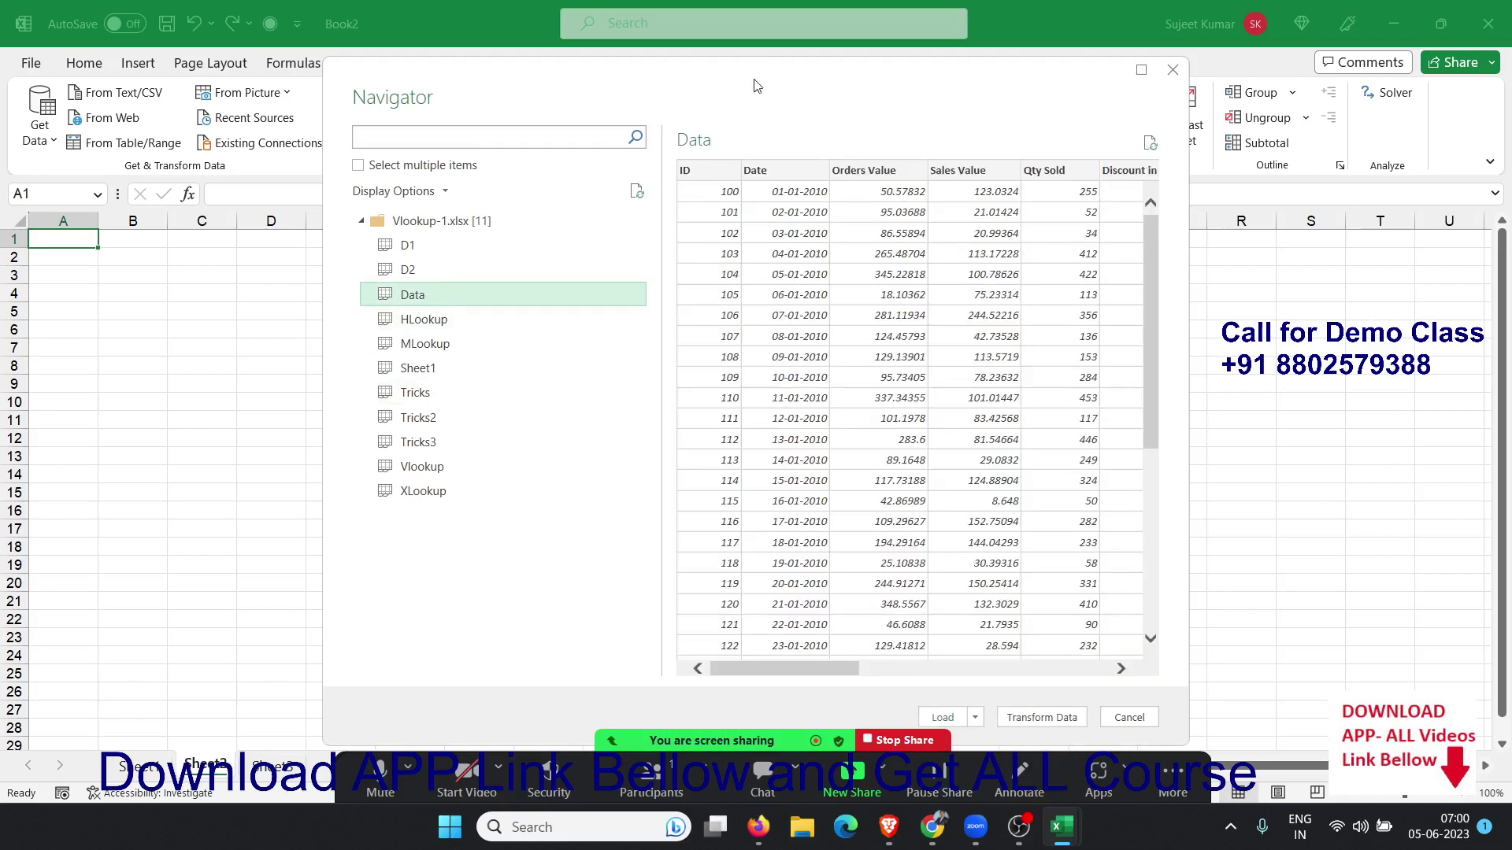
pyautogui.moveTo(759, 94); pyautogui.dragTo(748, 63)
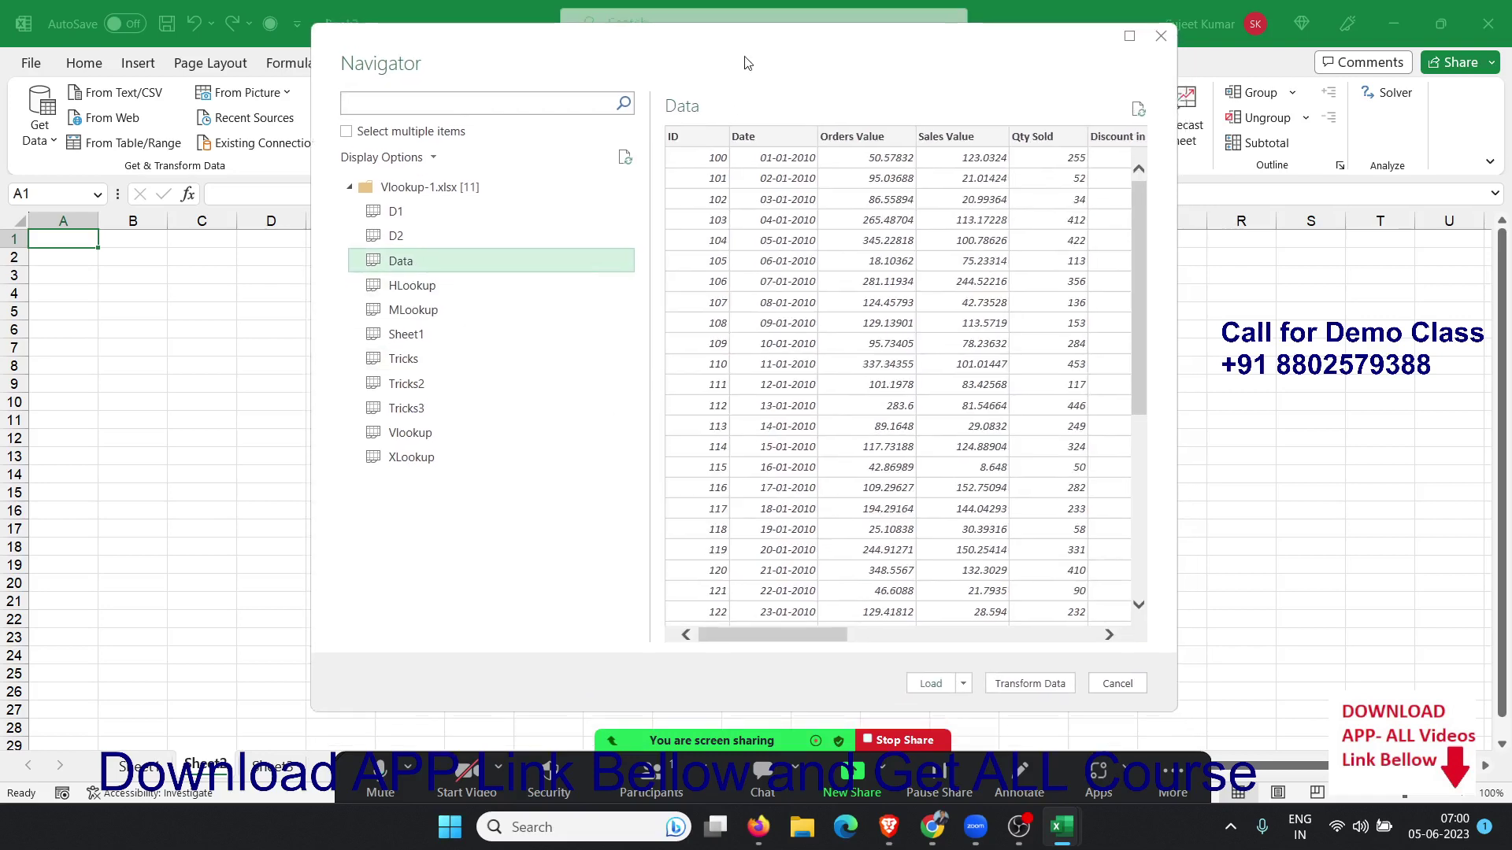
pyautogui.click(932, 684)
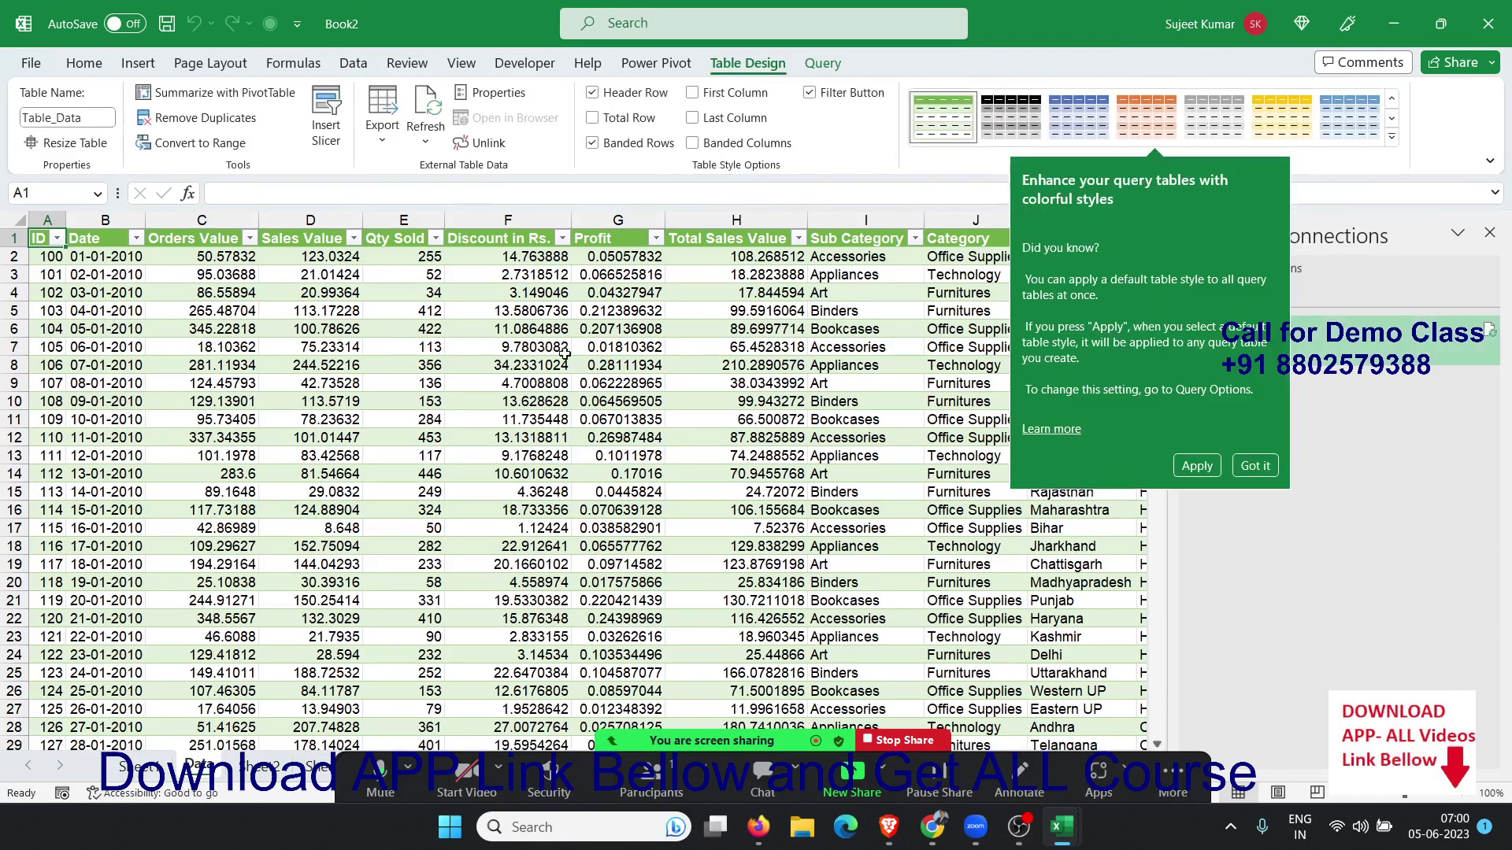
pyautogui.click(508, 347)
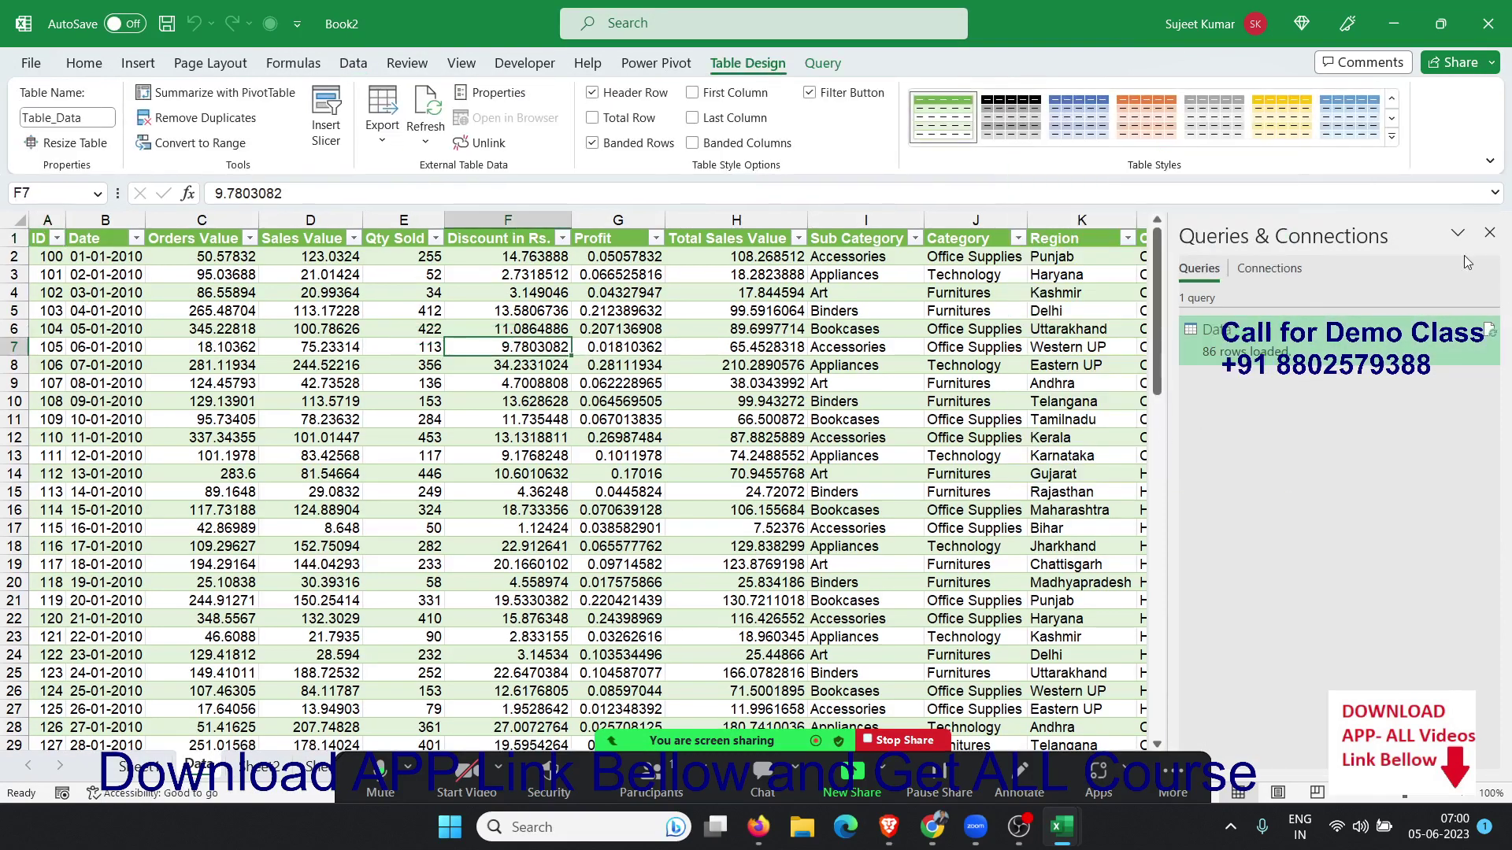
pyautogui.click(1490, 232)
pyautogui.click(839, 323)
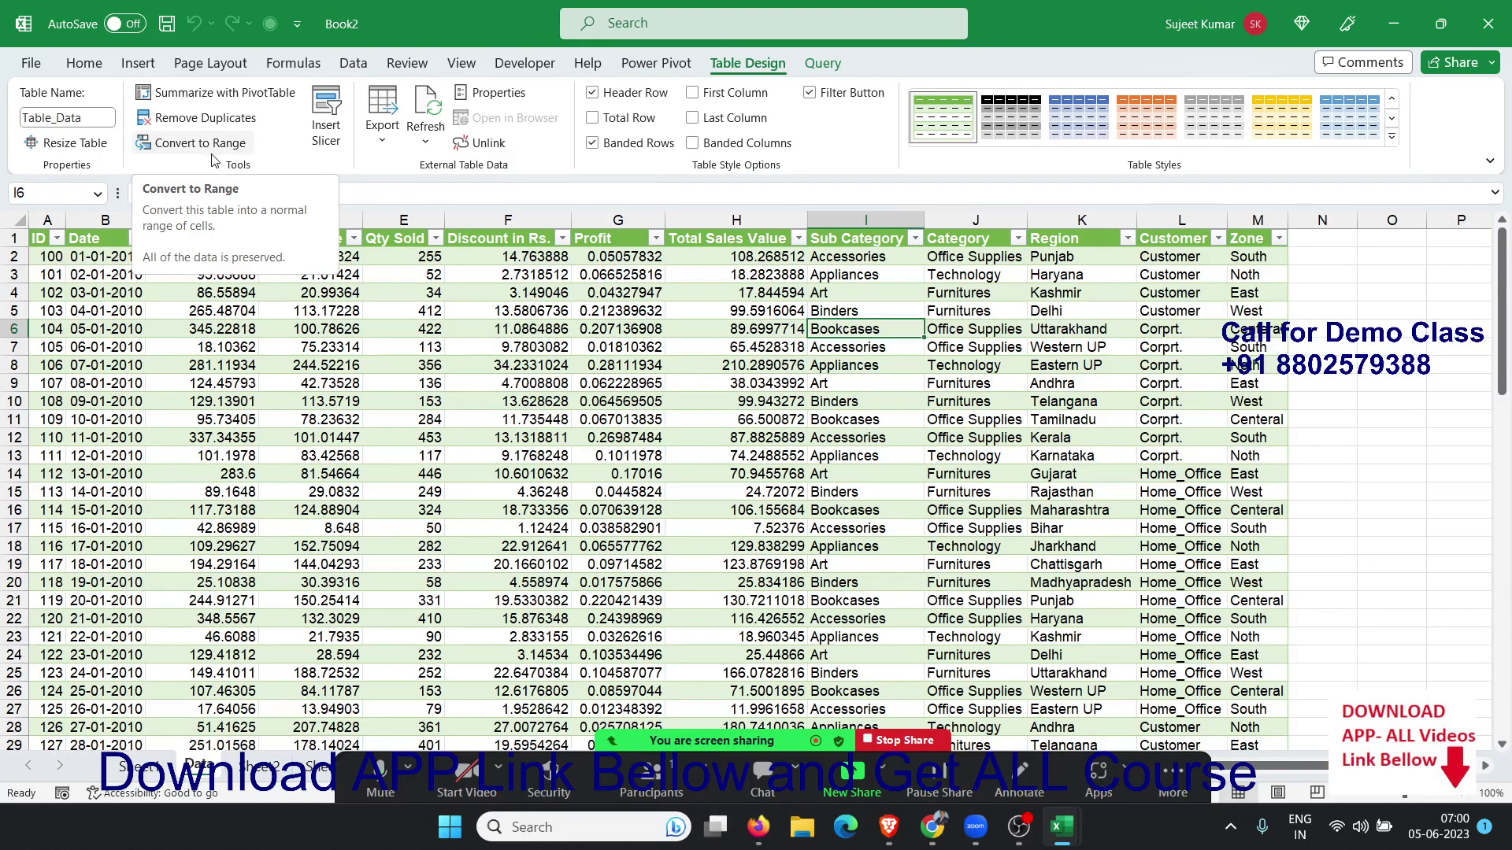
# View the imported table's External Data Properties without changing any settings
pyautogui.click(502, 330)
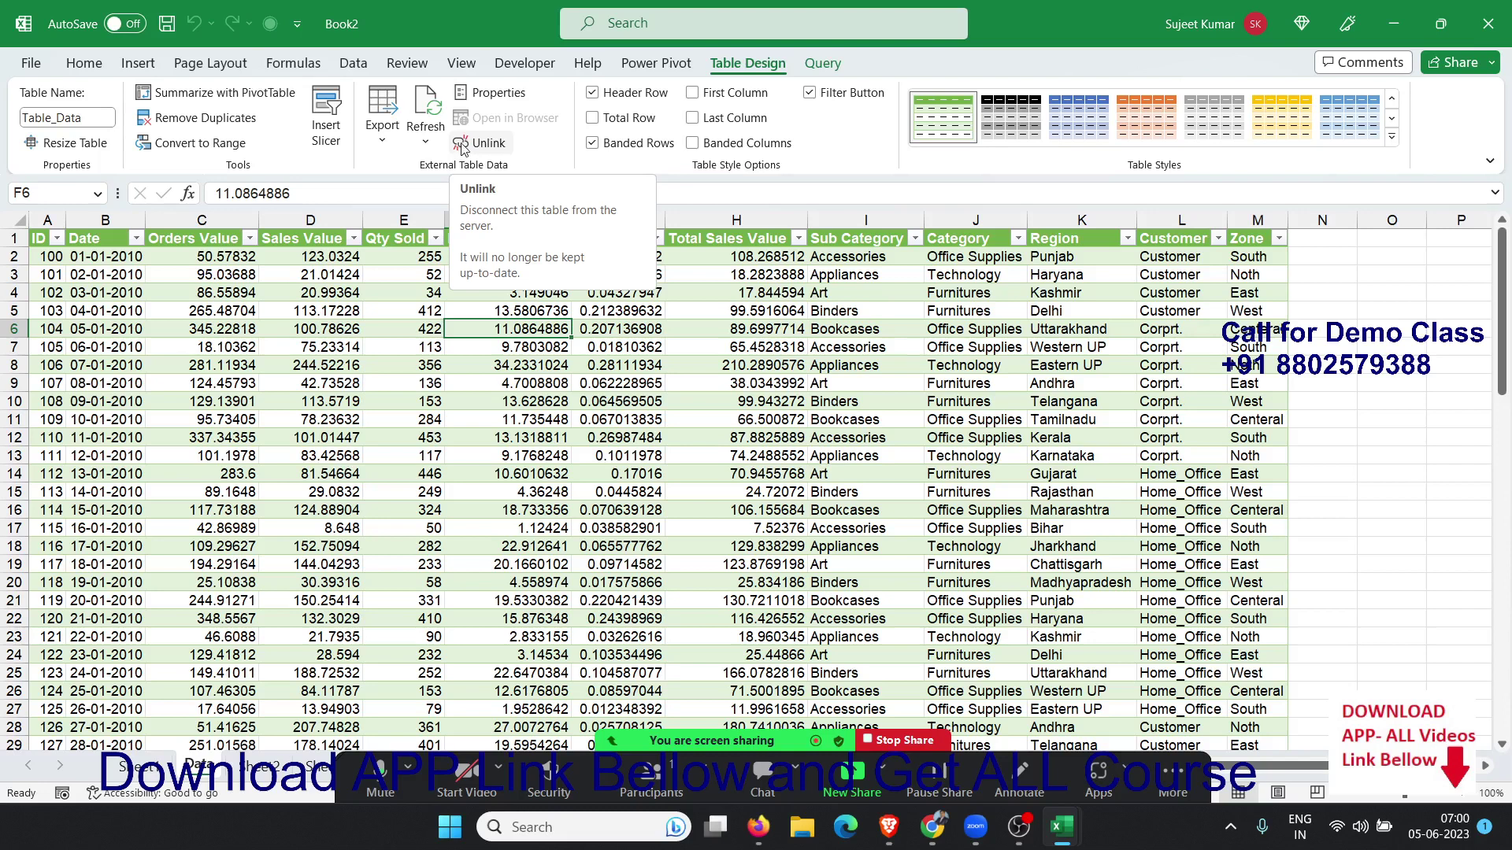
pyautogui.click(520, 95)
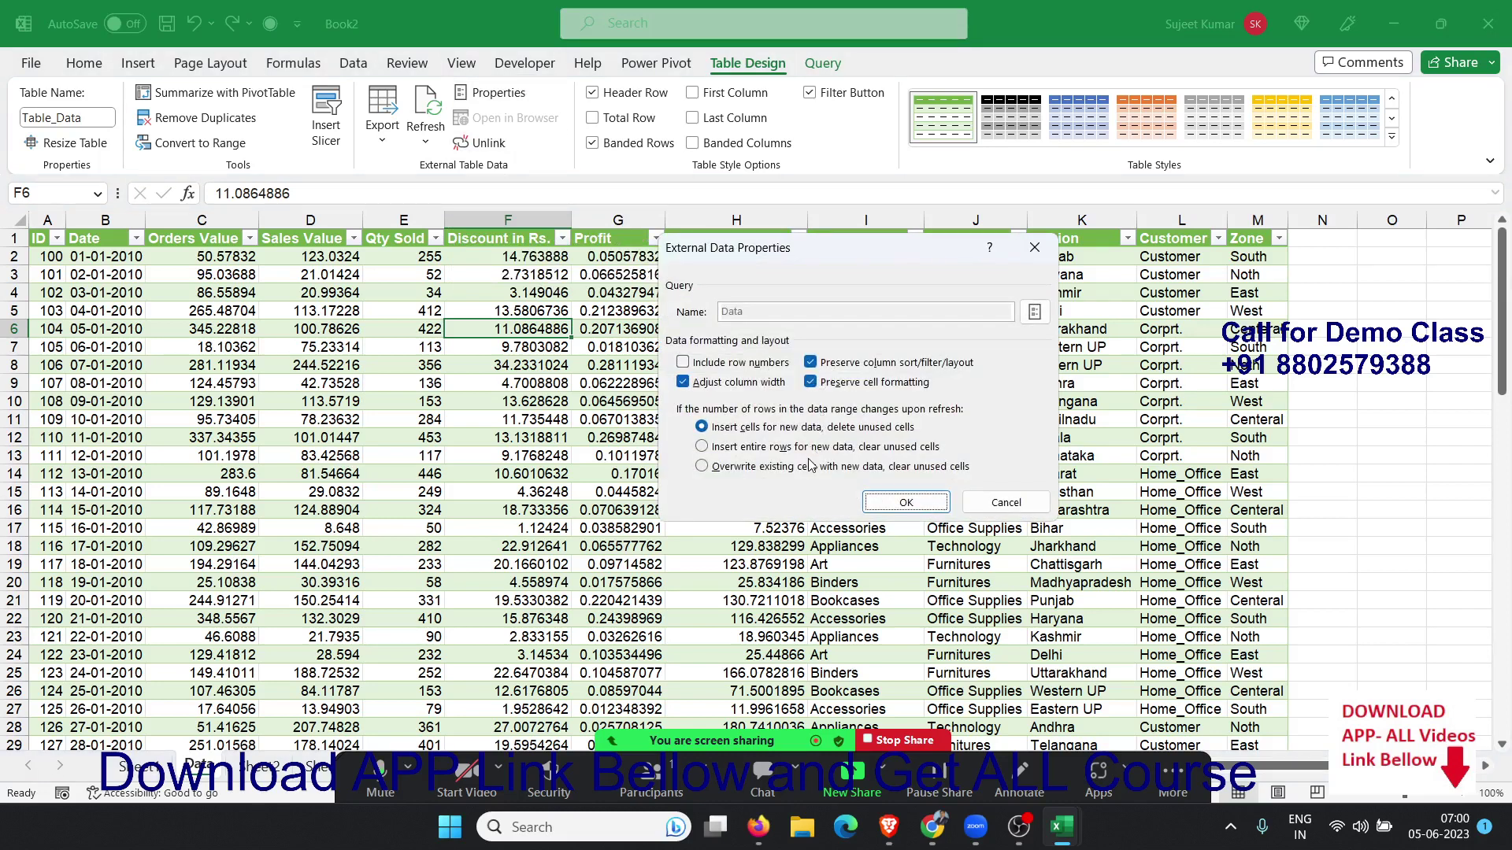
pyautogui.click(1006, 504)
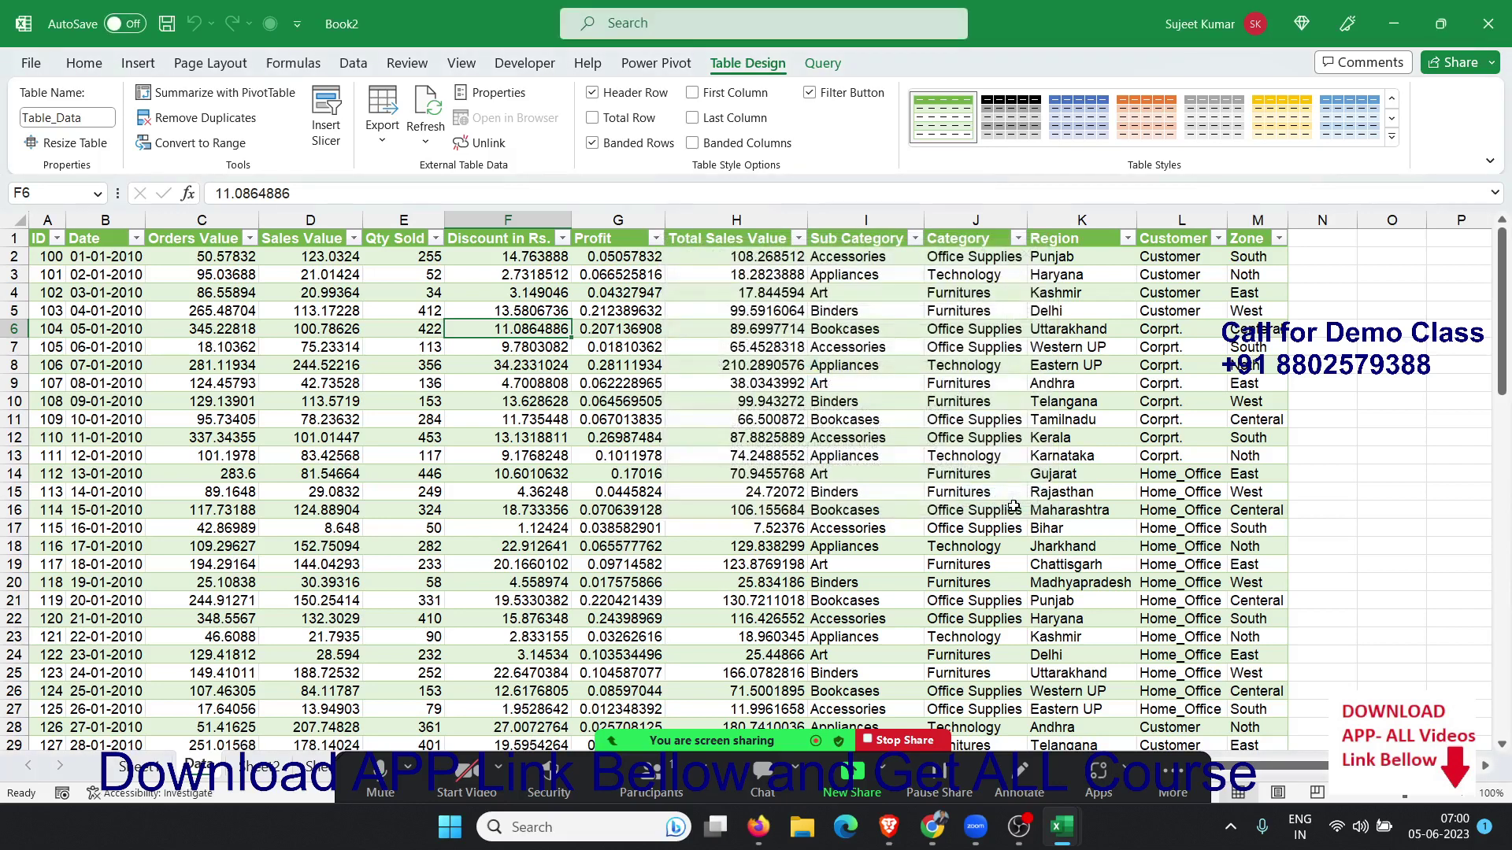
# Refresh the imported table from its source and view its export options without exporting
pyautogui.click(434, 112)
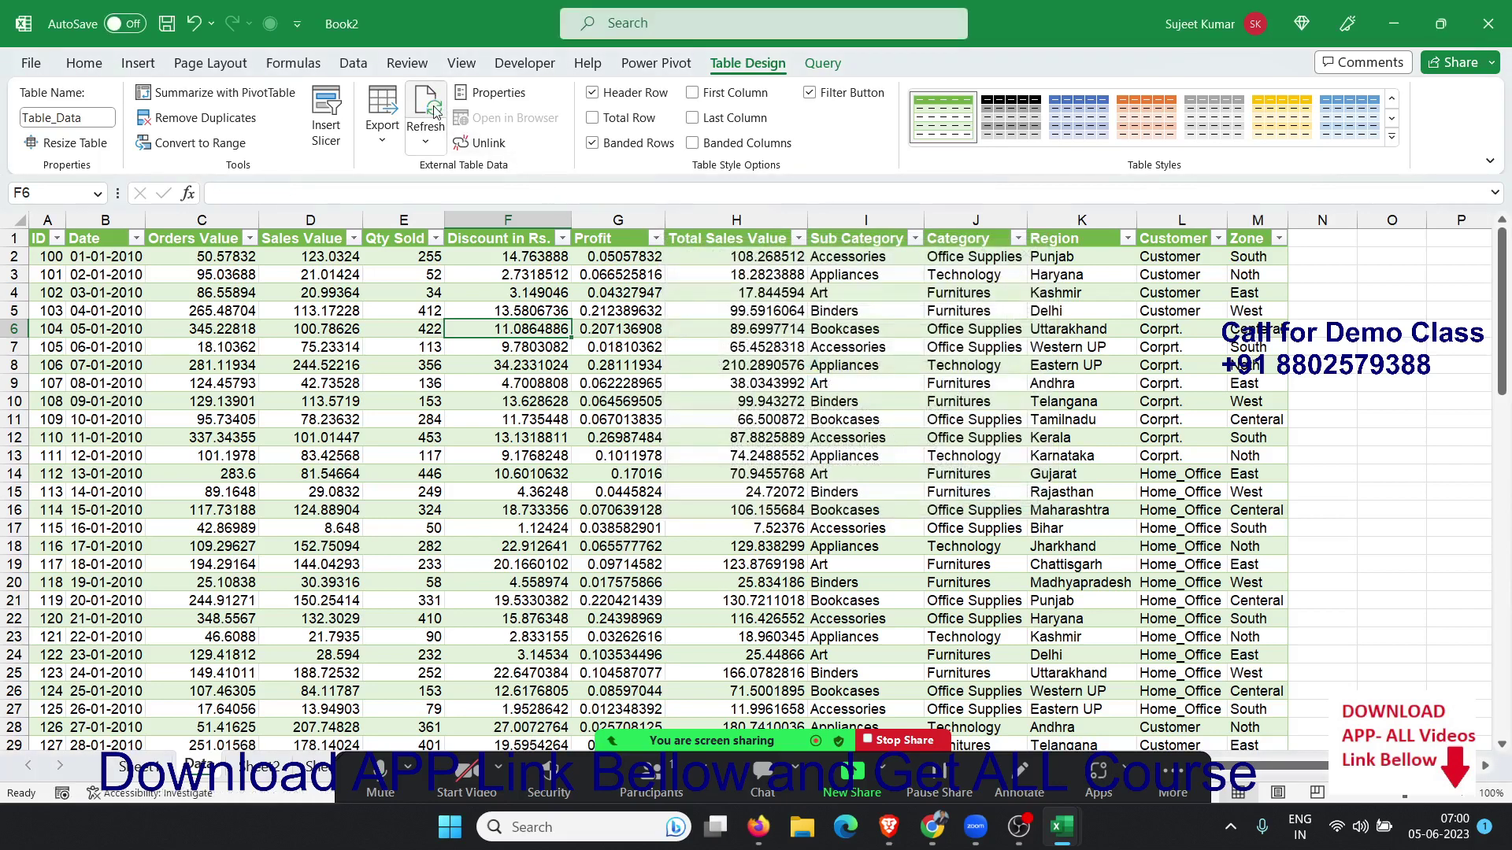
pyautogui.click(395, 139)
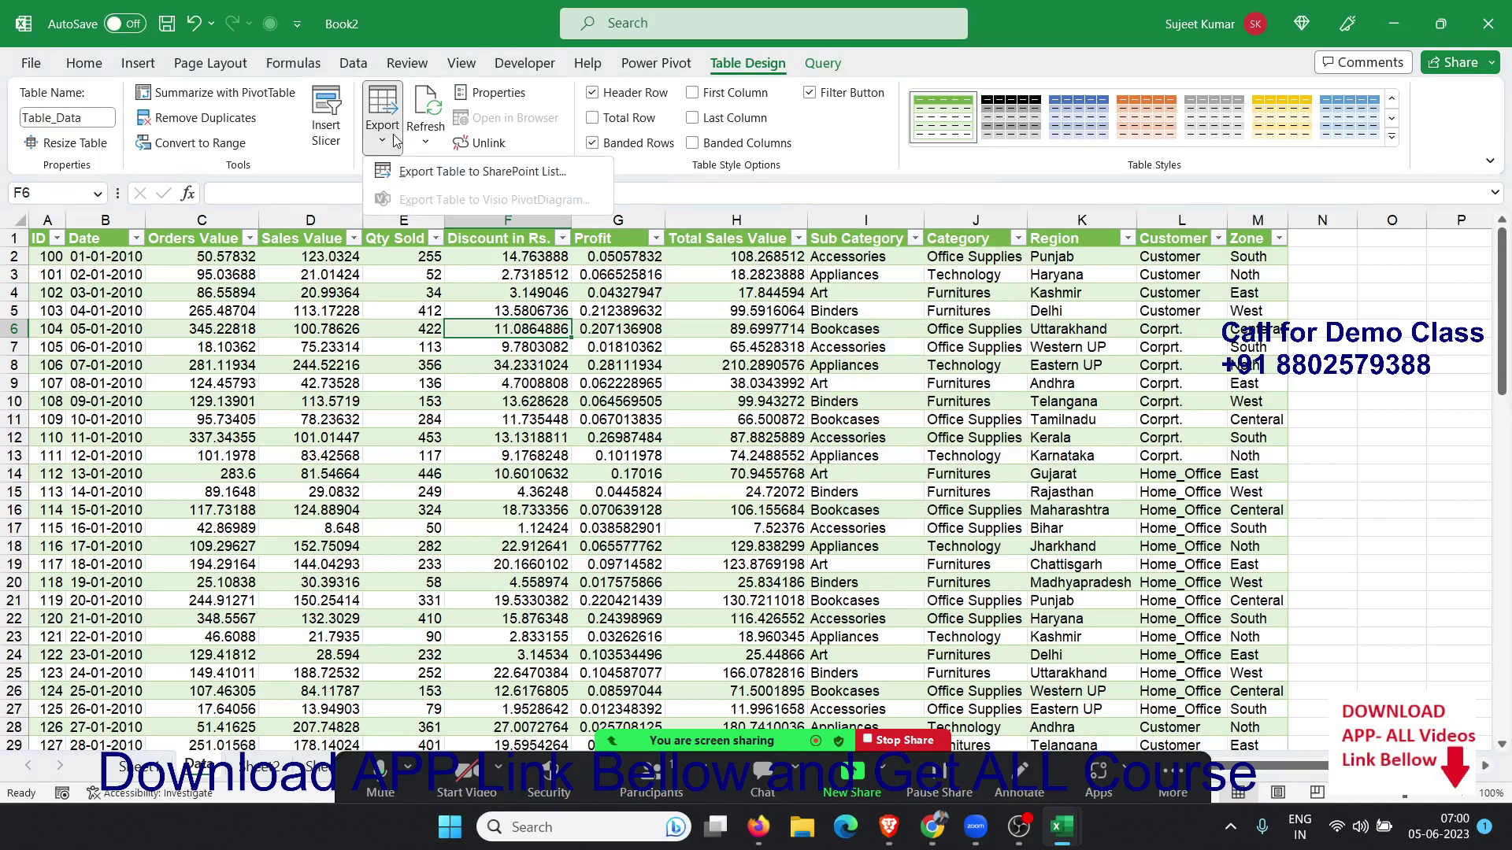
pyautogui.click(415, 301)
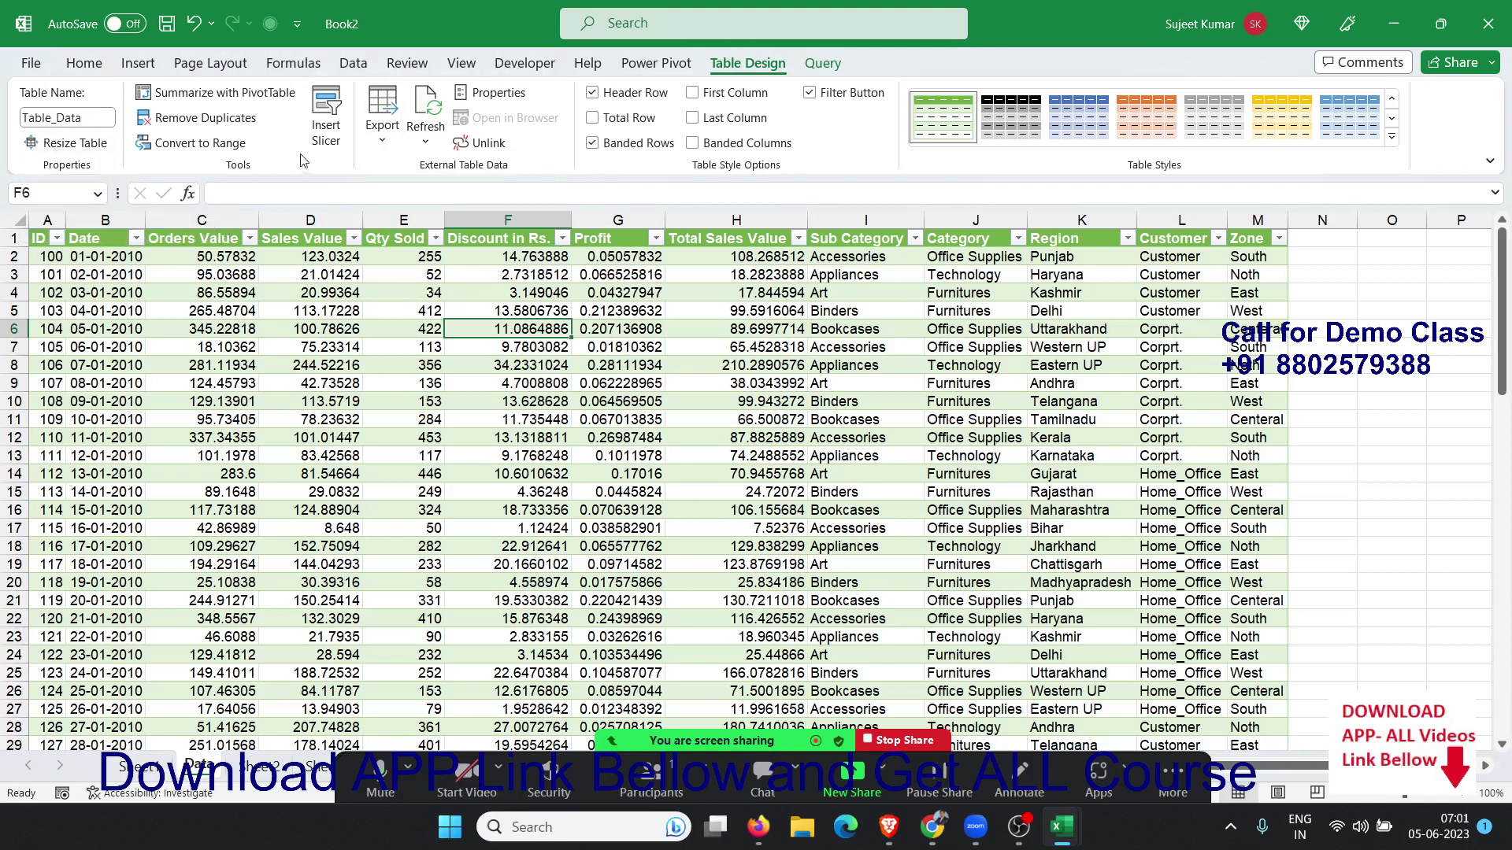
# Convert the imported table to a normal range, accepting the permanent removal of its query definition
pyautogui.click(243, 147)
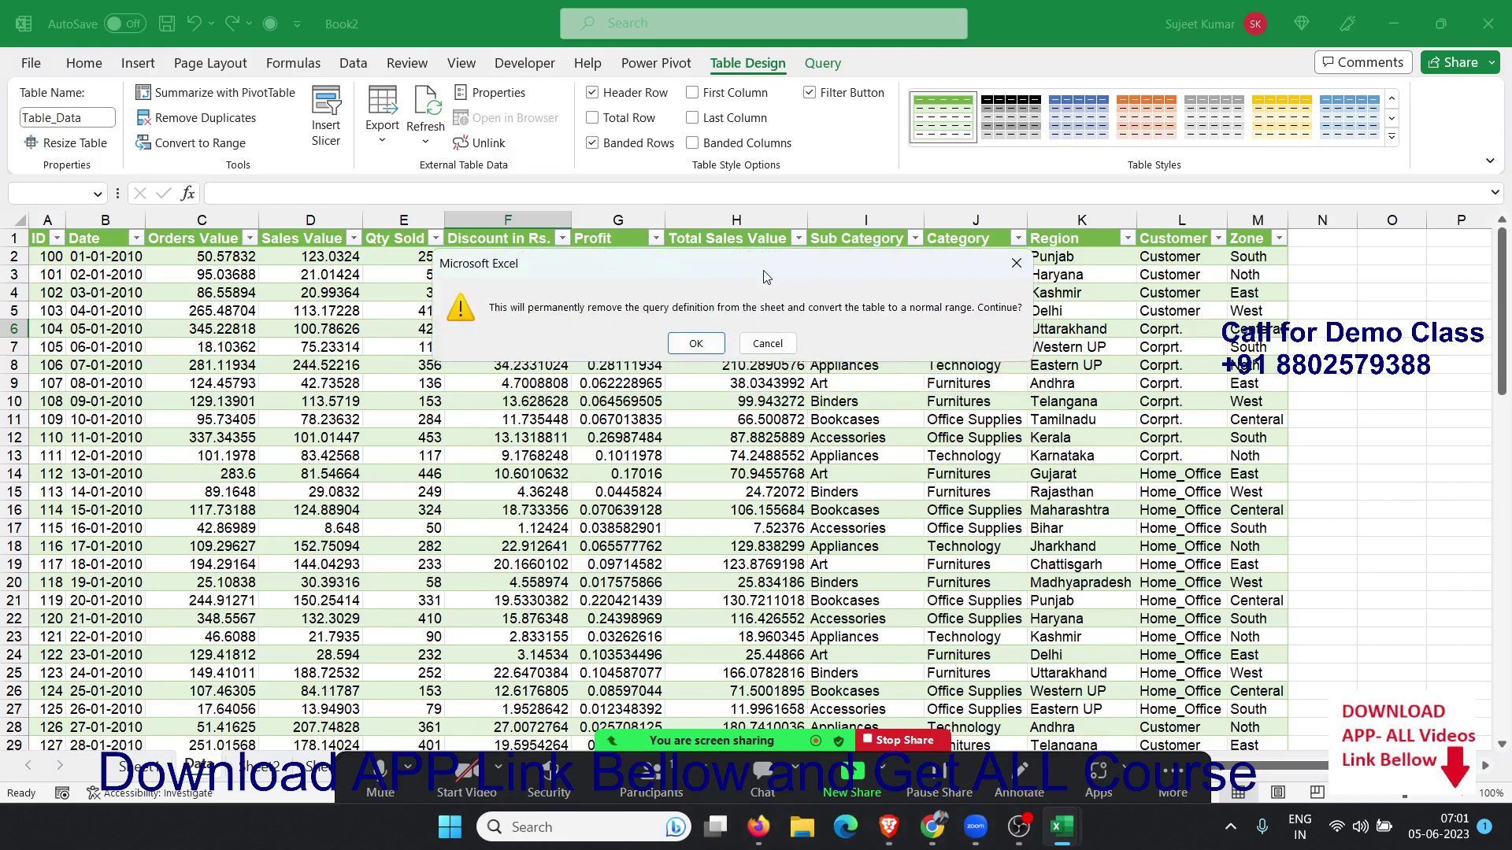
pyautogui.click(696, 346)
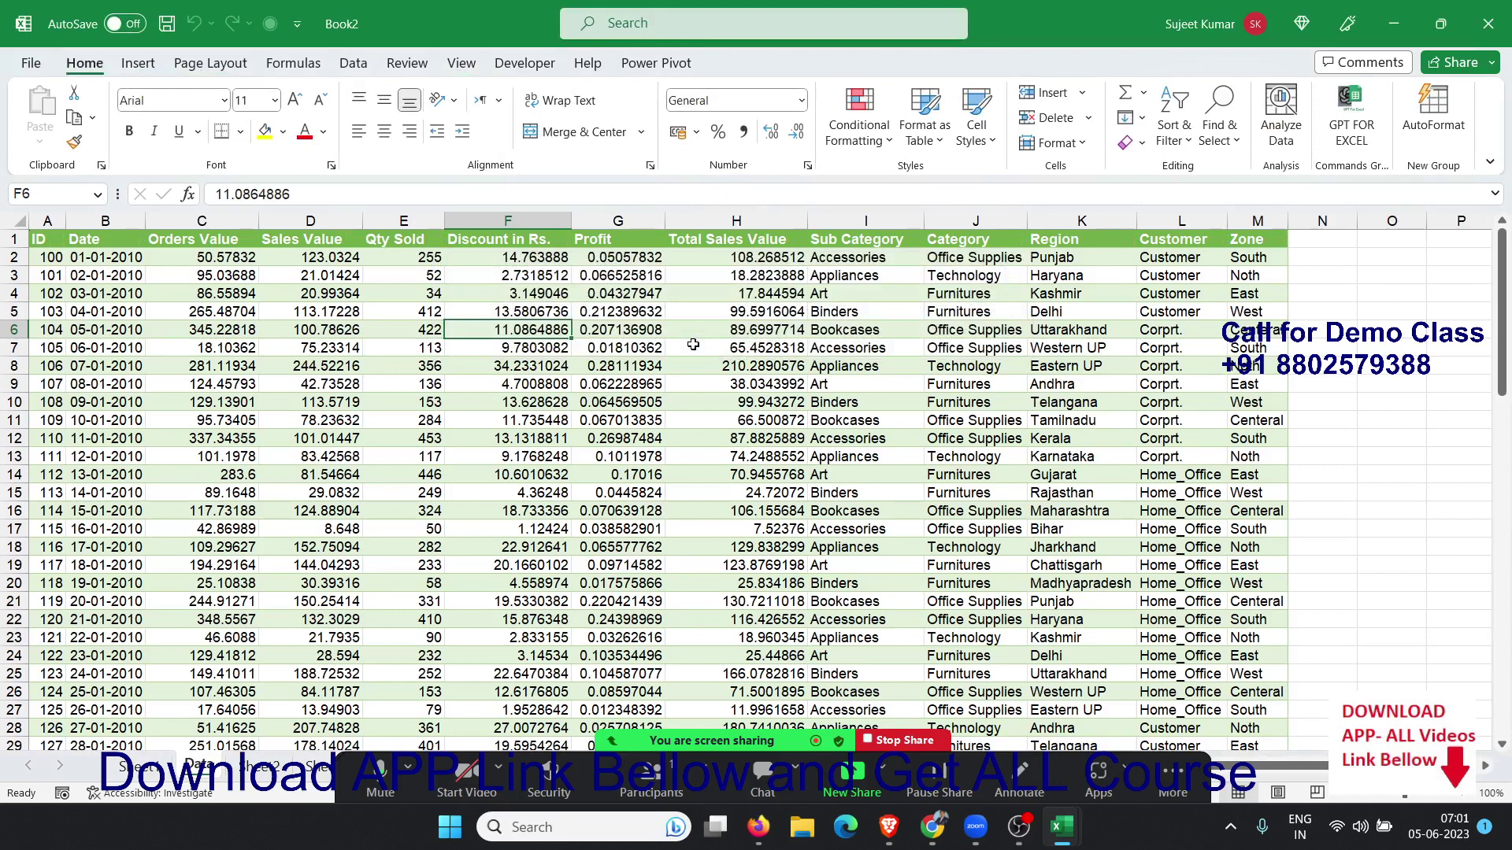
pyautogui.click(693, 345)
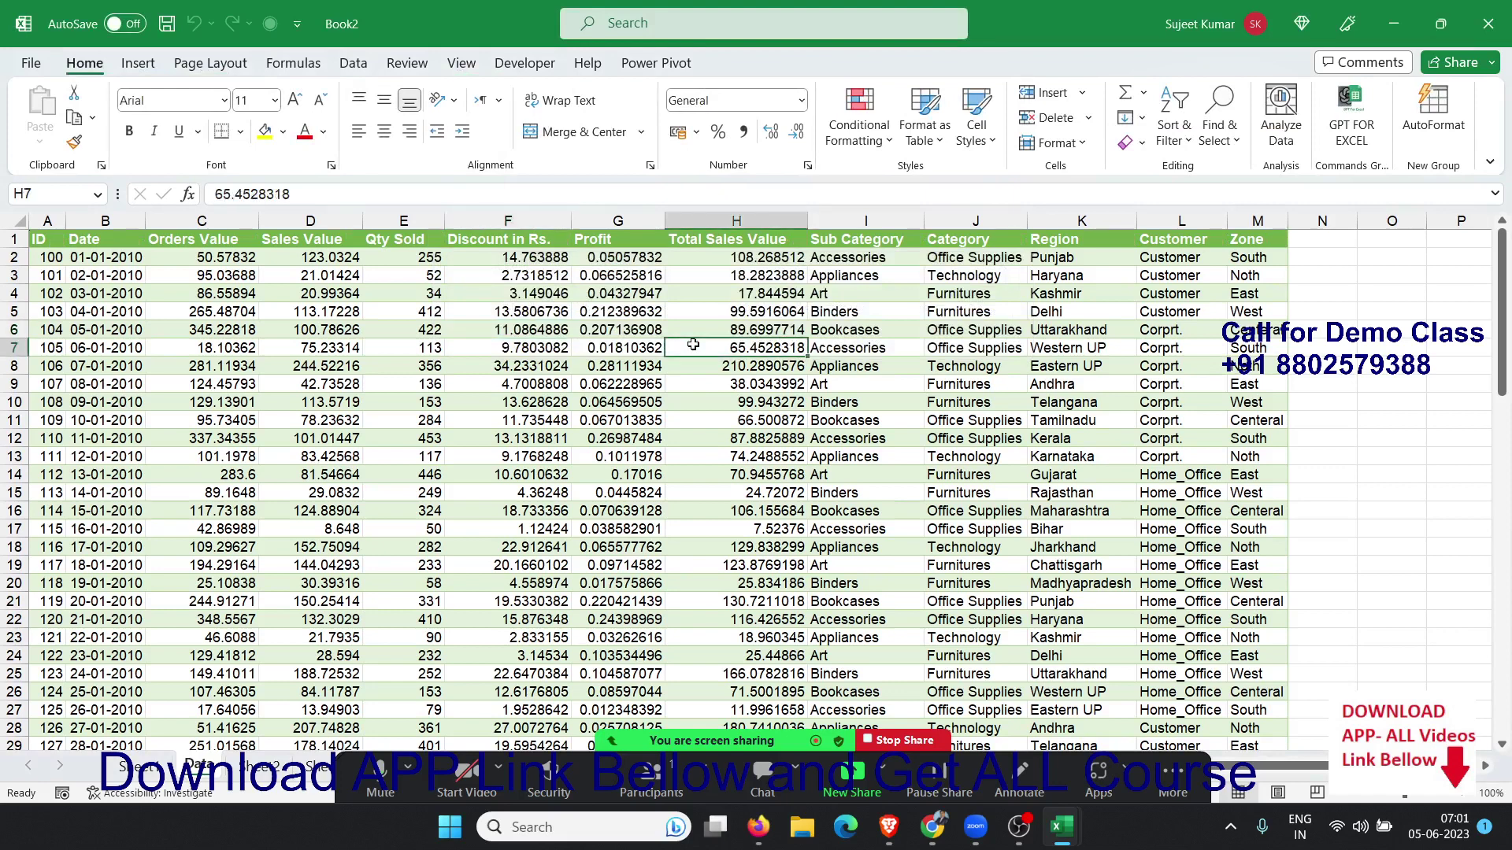